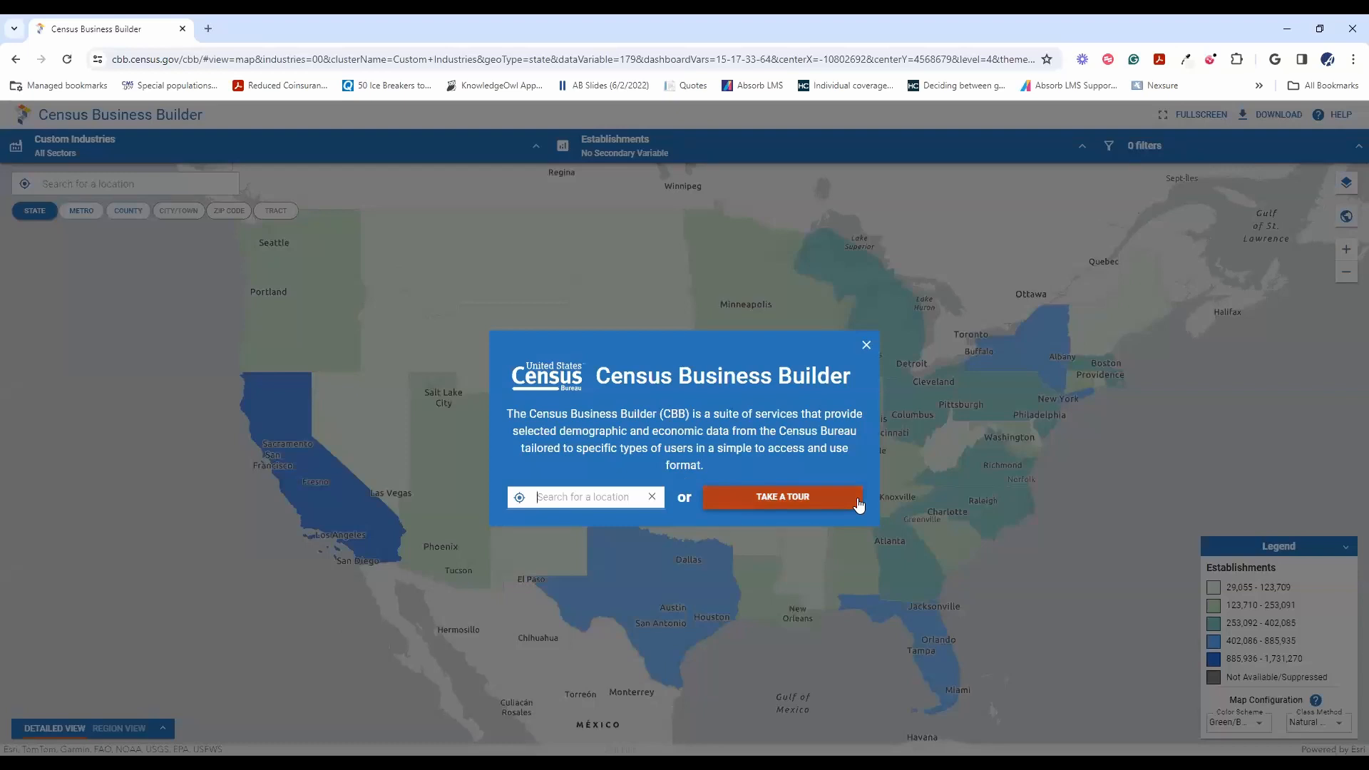
Search for the location Southfield and choose Southfield city, Michigan.
left_click(621, 495)
type("Southfield")
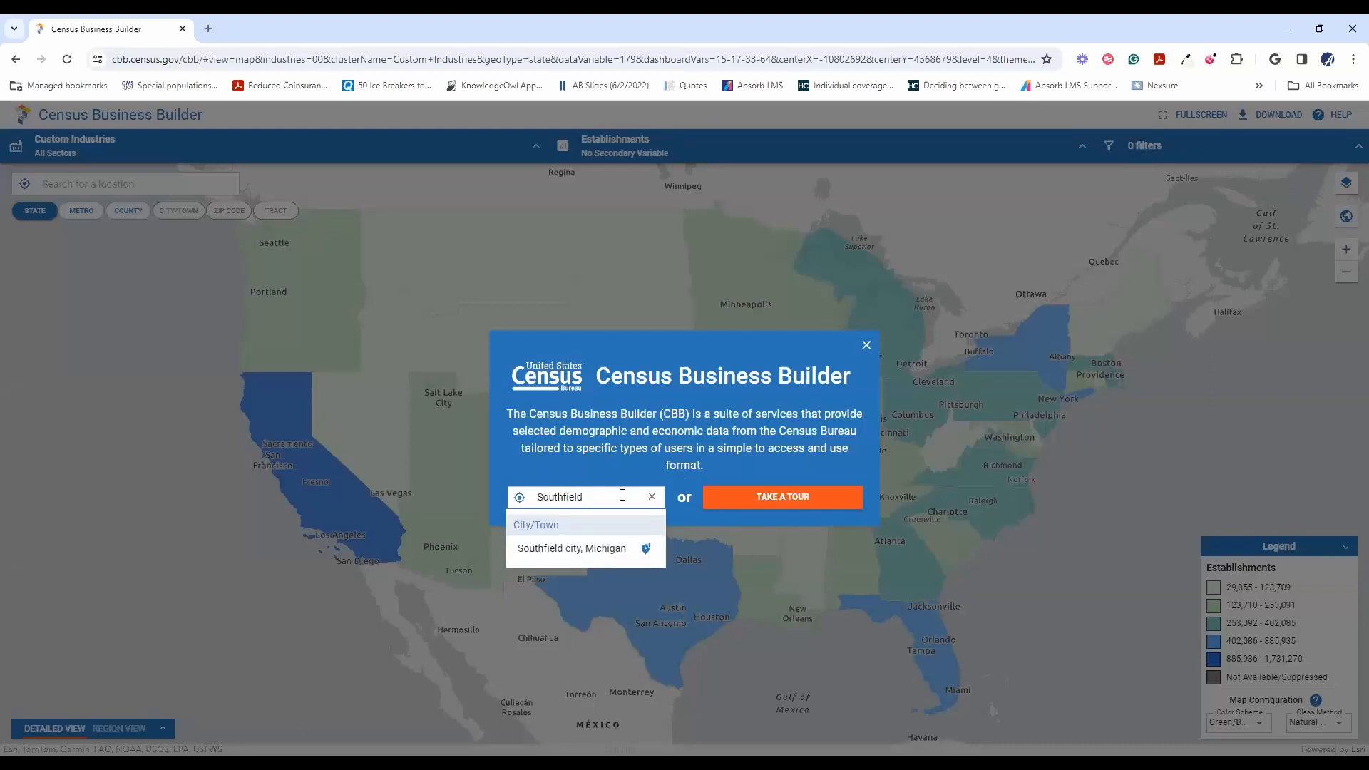
left_click(572, 556)
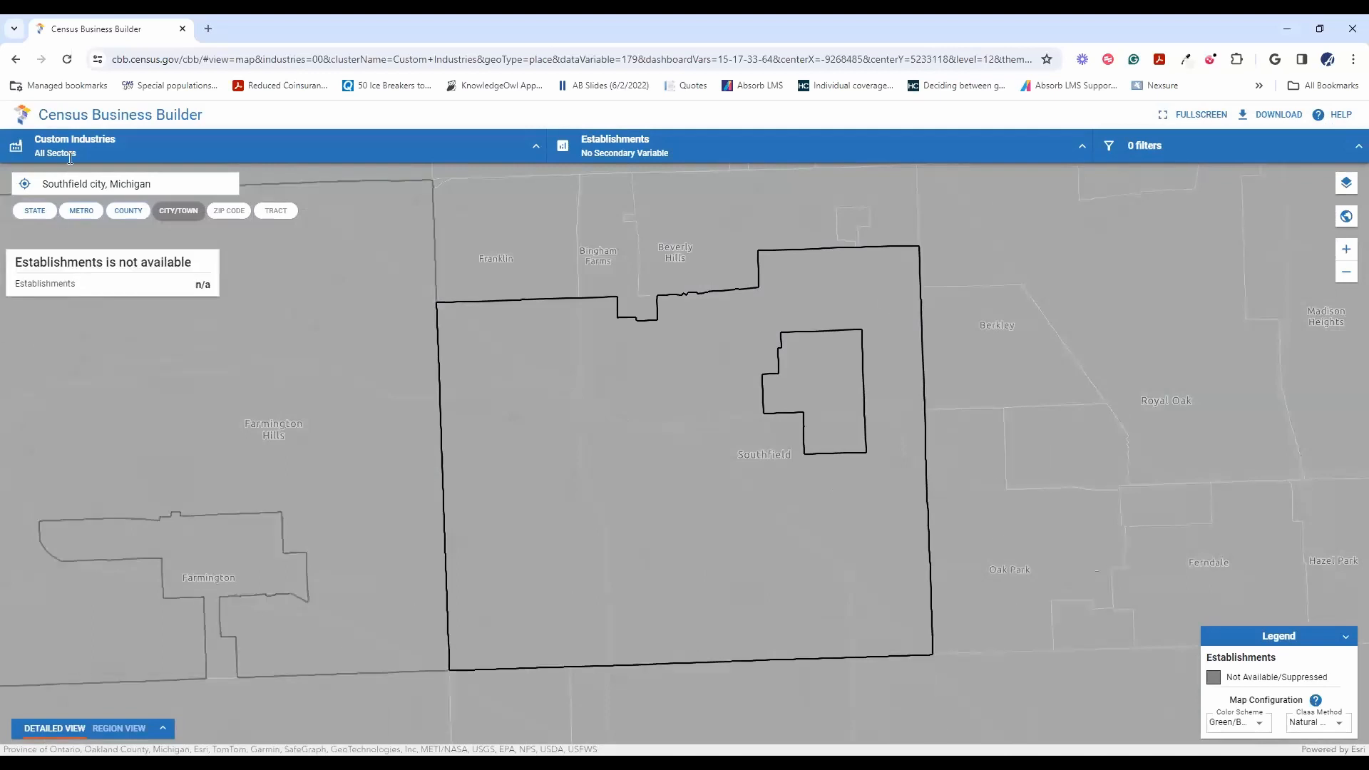
Search the industry list for insurance and review the matching industries without choosing one.
left_click(344, 150)
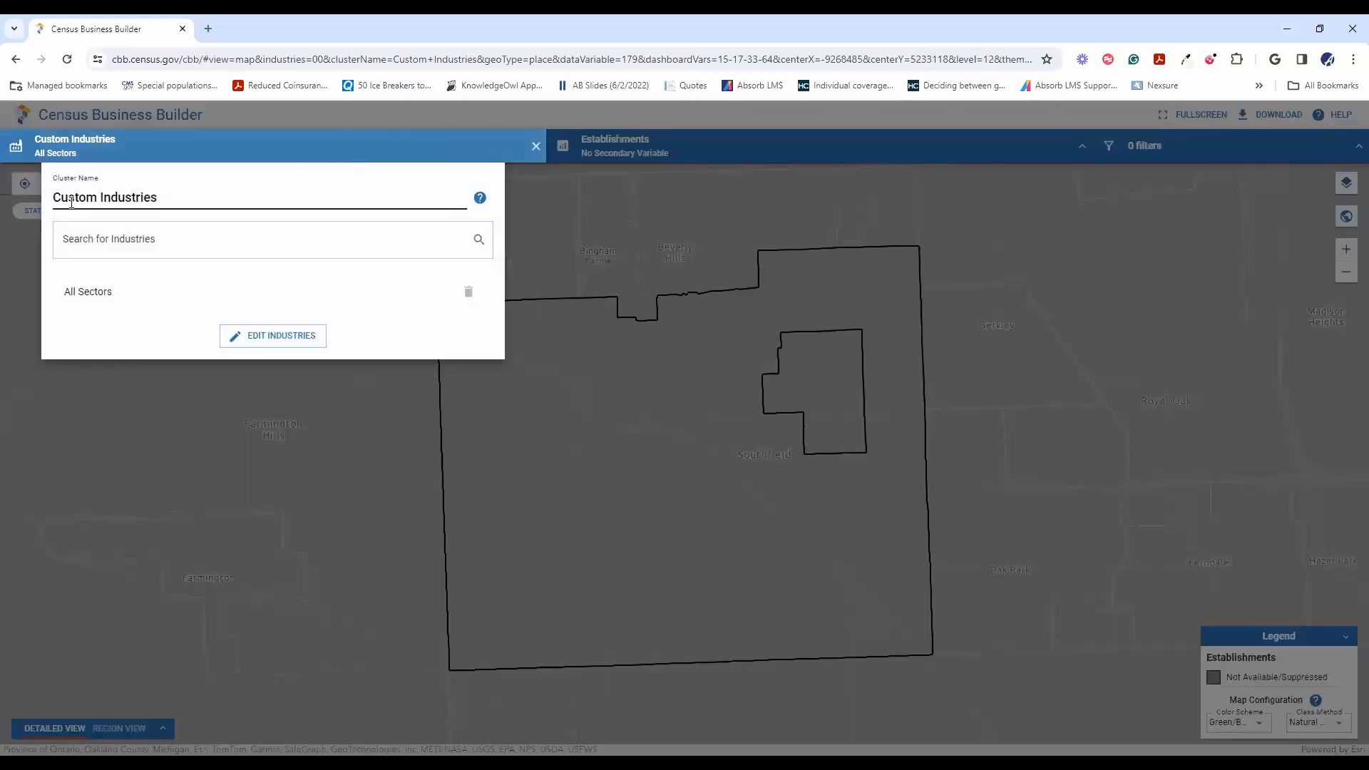
left_click(111, 242)
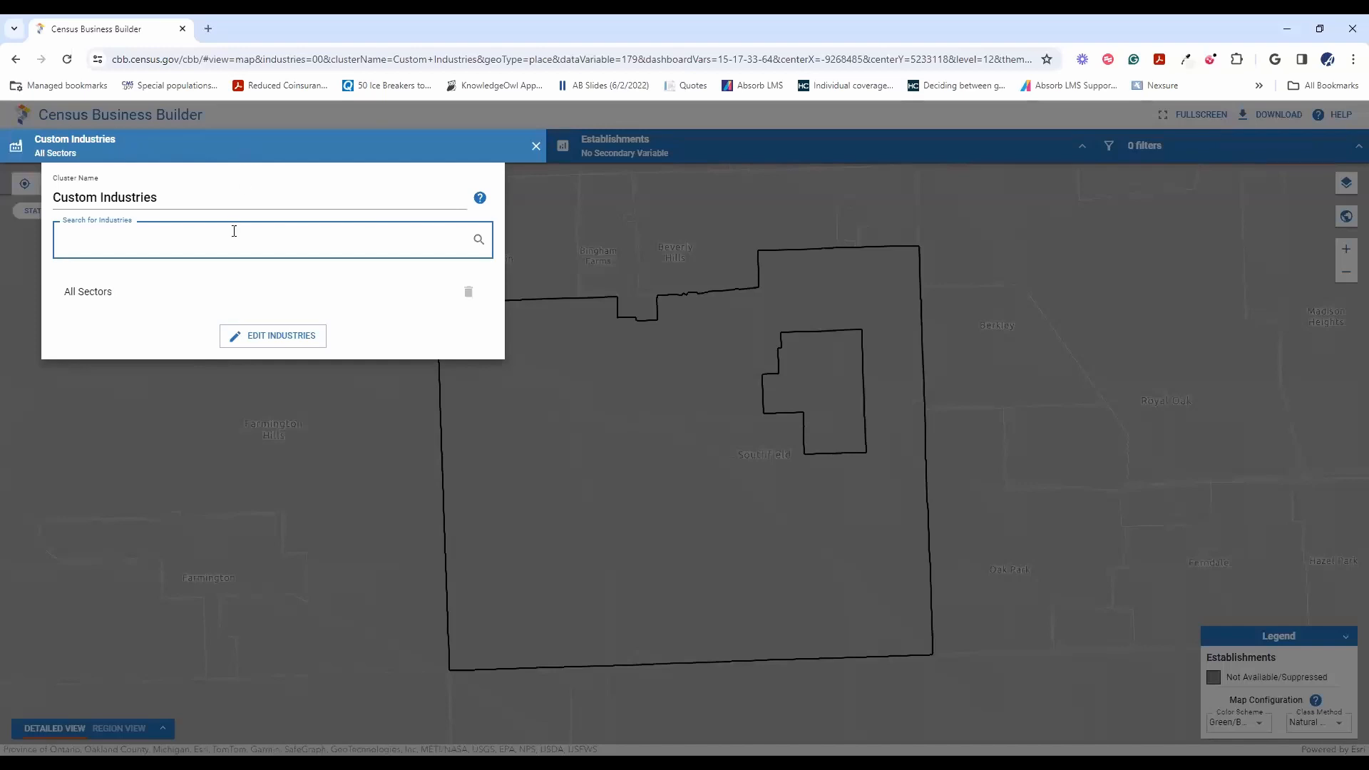
type("i")
key("BackSpace")
type("insurance")
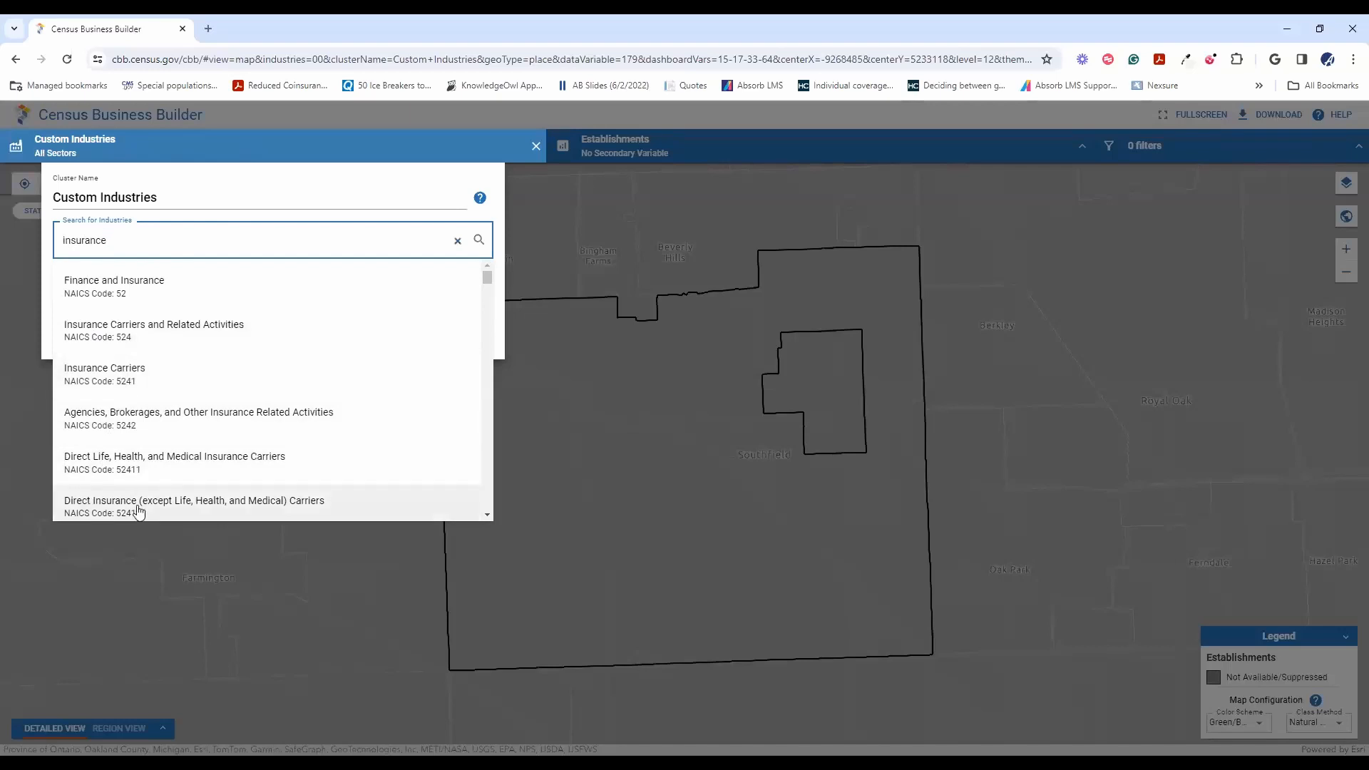
left_click(486, 117)
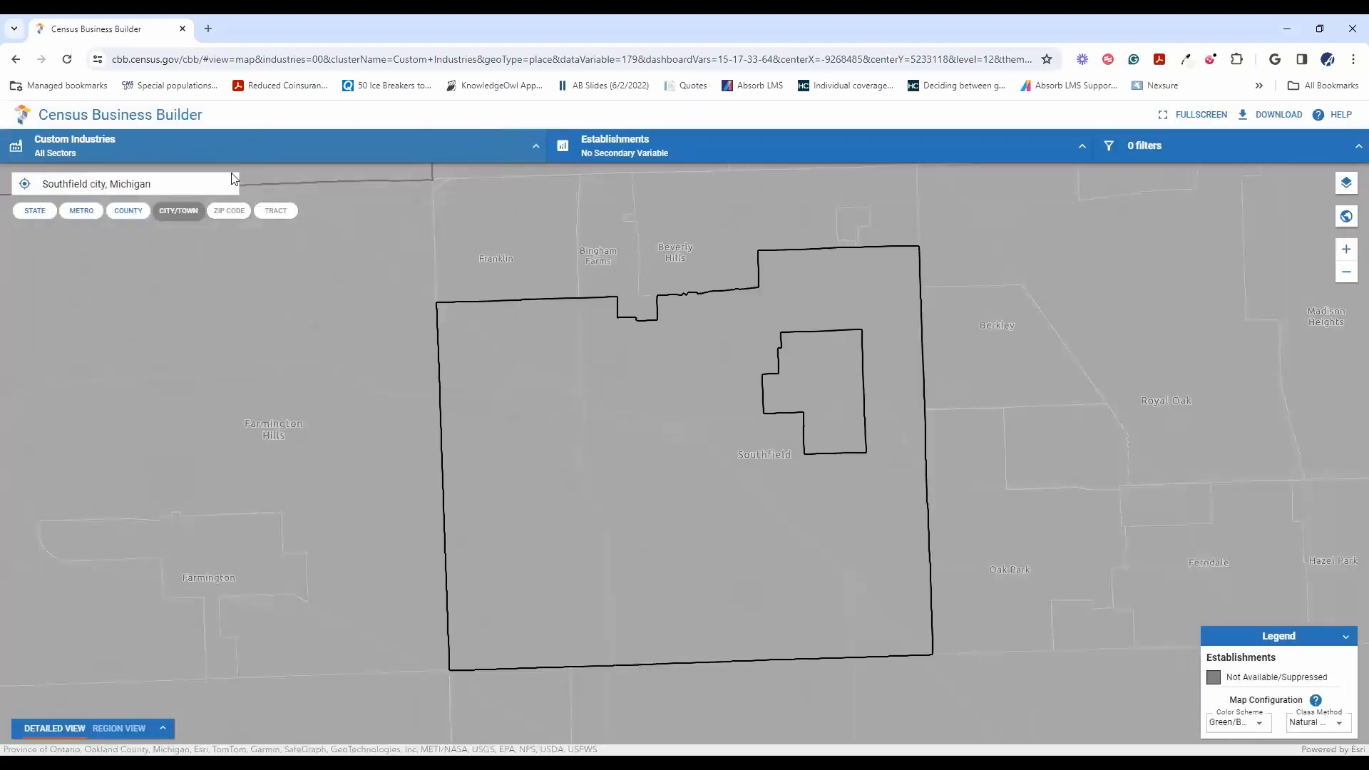
Review the available primary and secondary map variables and the filters list without changing anything.
left_click(748, 141)
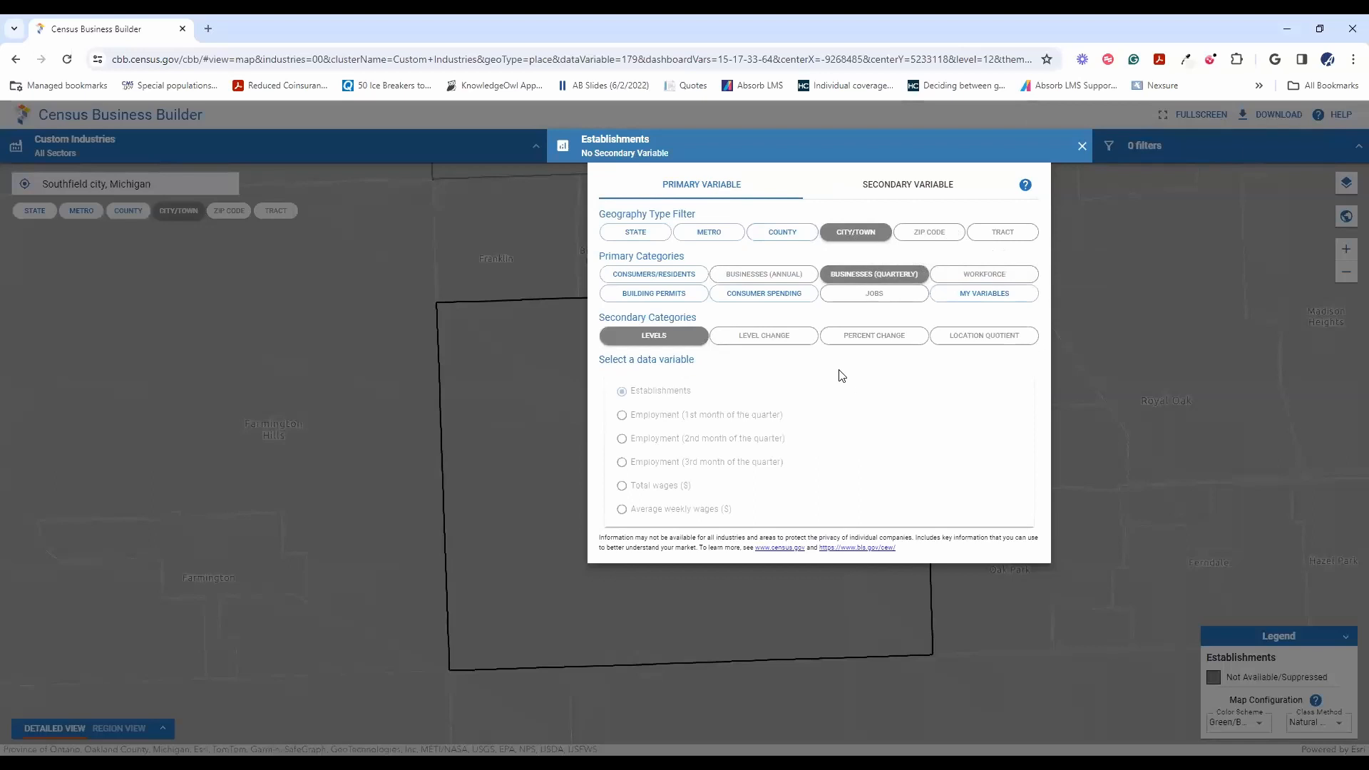
left_click(902, 186)
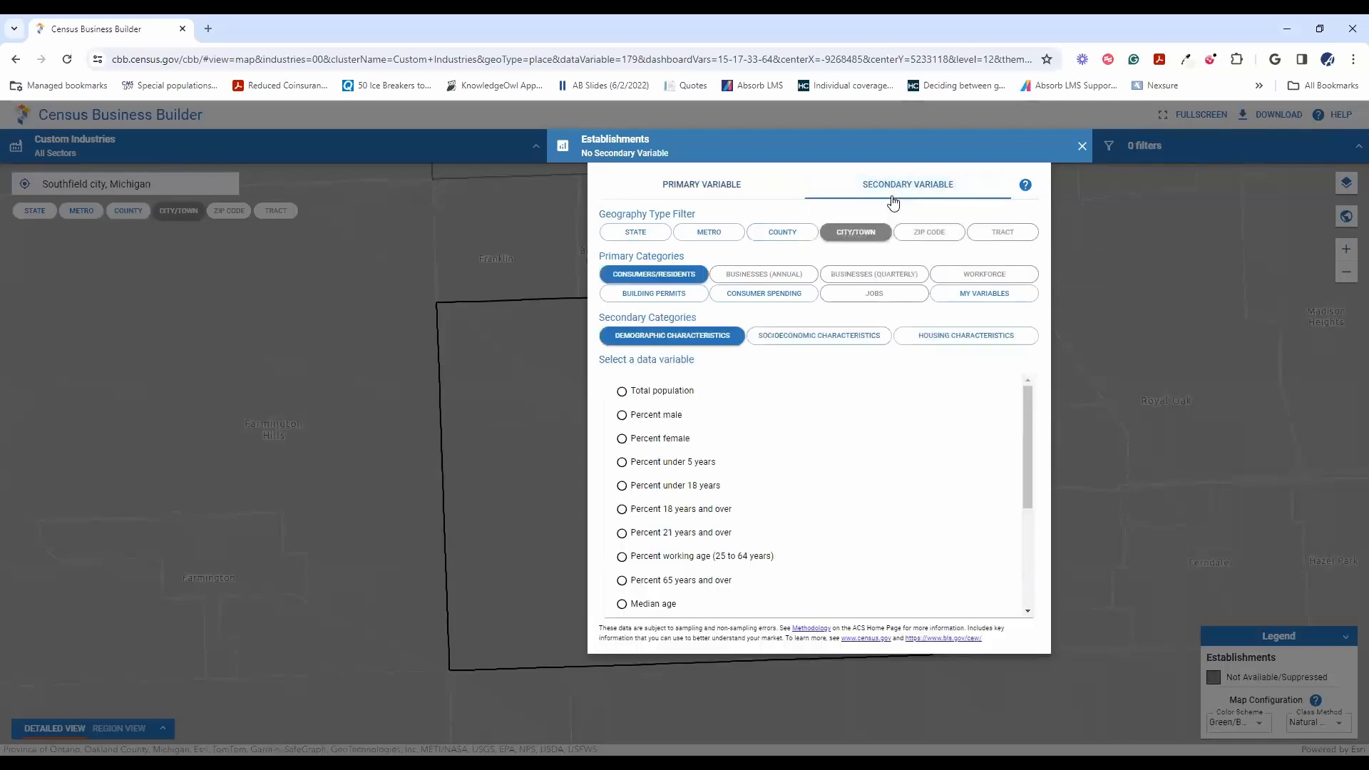
left_click(686, 186)
left_click(1158, 238)
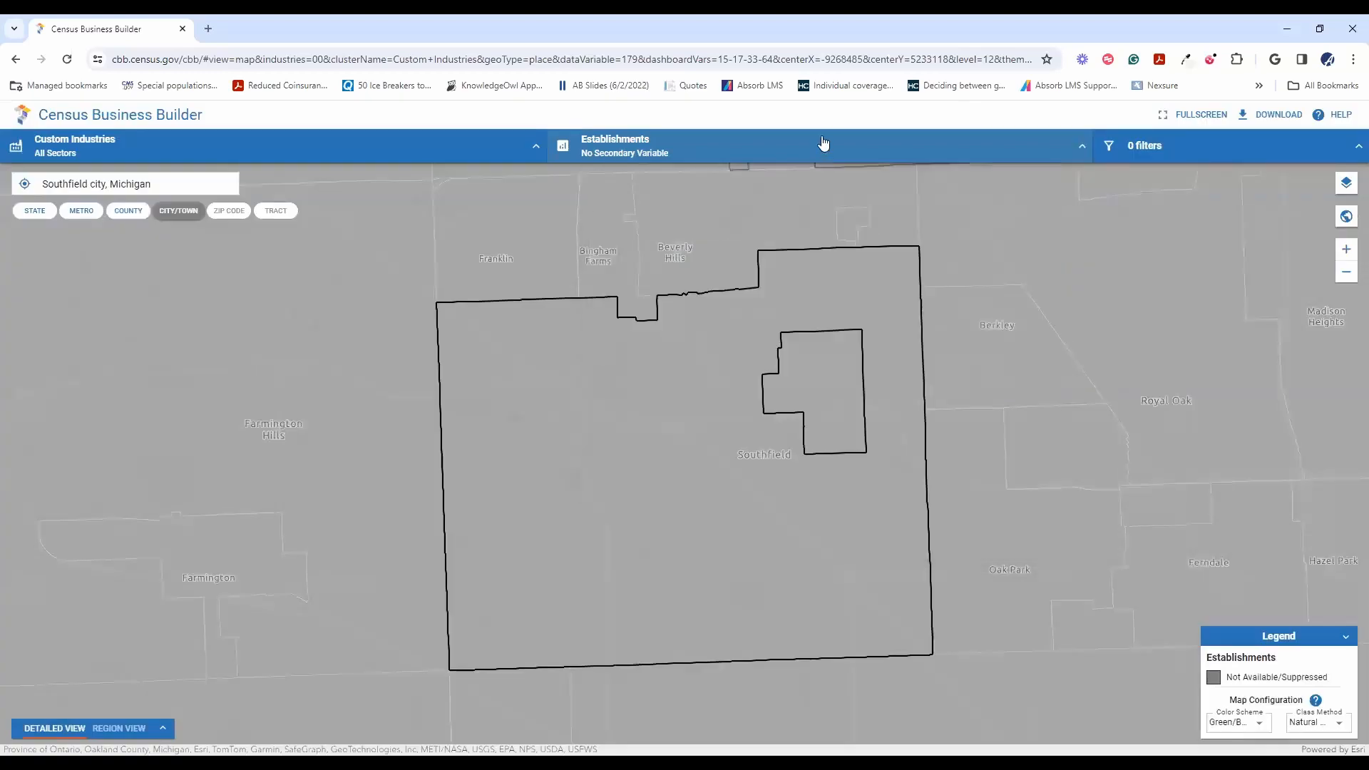
left_click(1190, 146)
left_click(1108, 385)
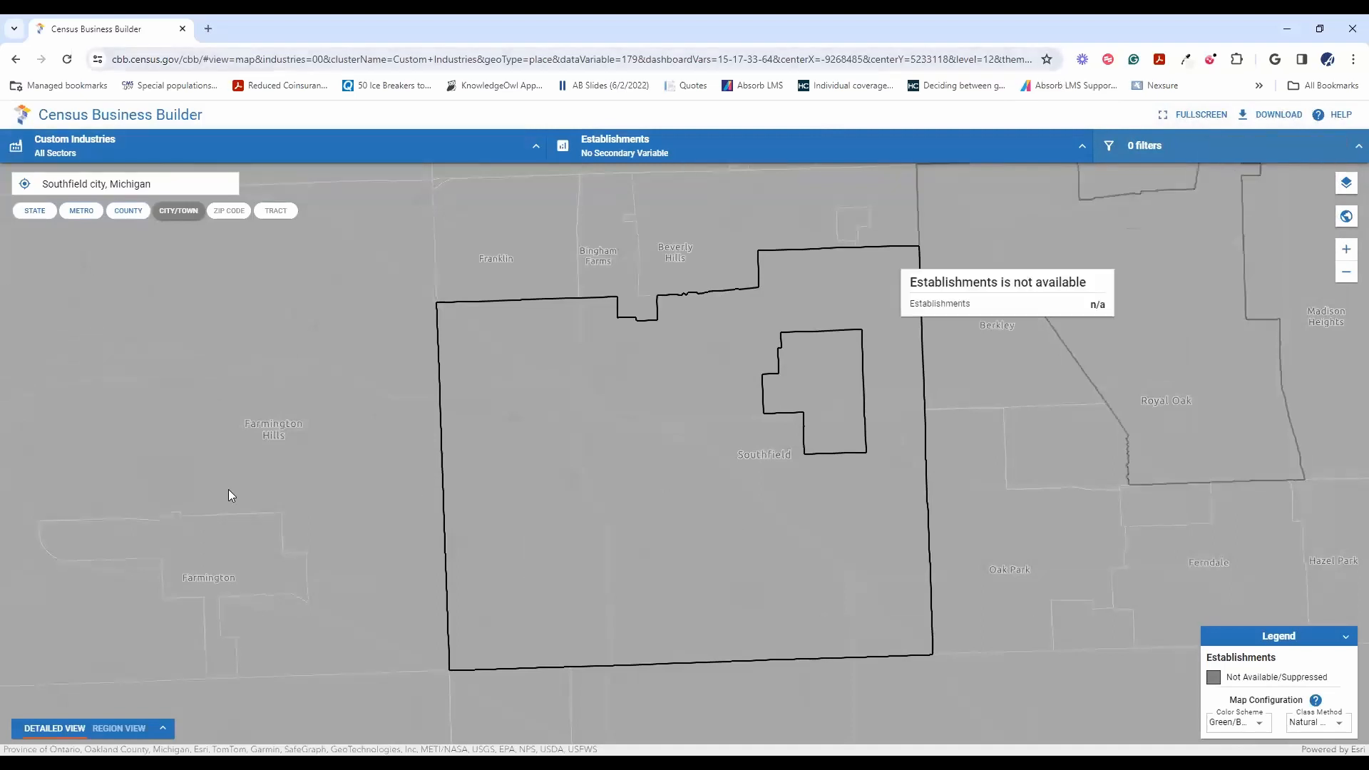
Map Percent 65 years and over from the Consumers/Residents demographic characteristics as the primary variable, leaving the region comparison collapsed.
left_click(119, 728)
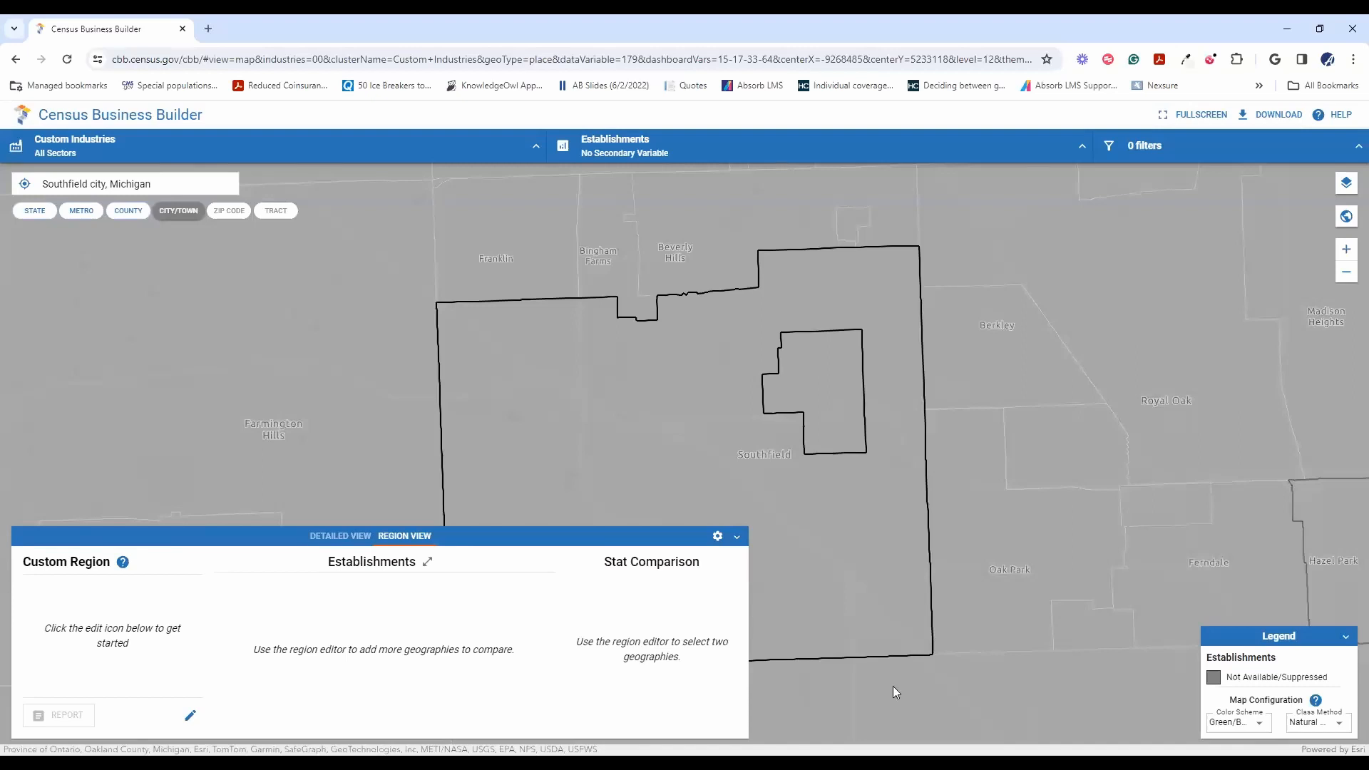
left_click(720, 150)
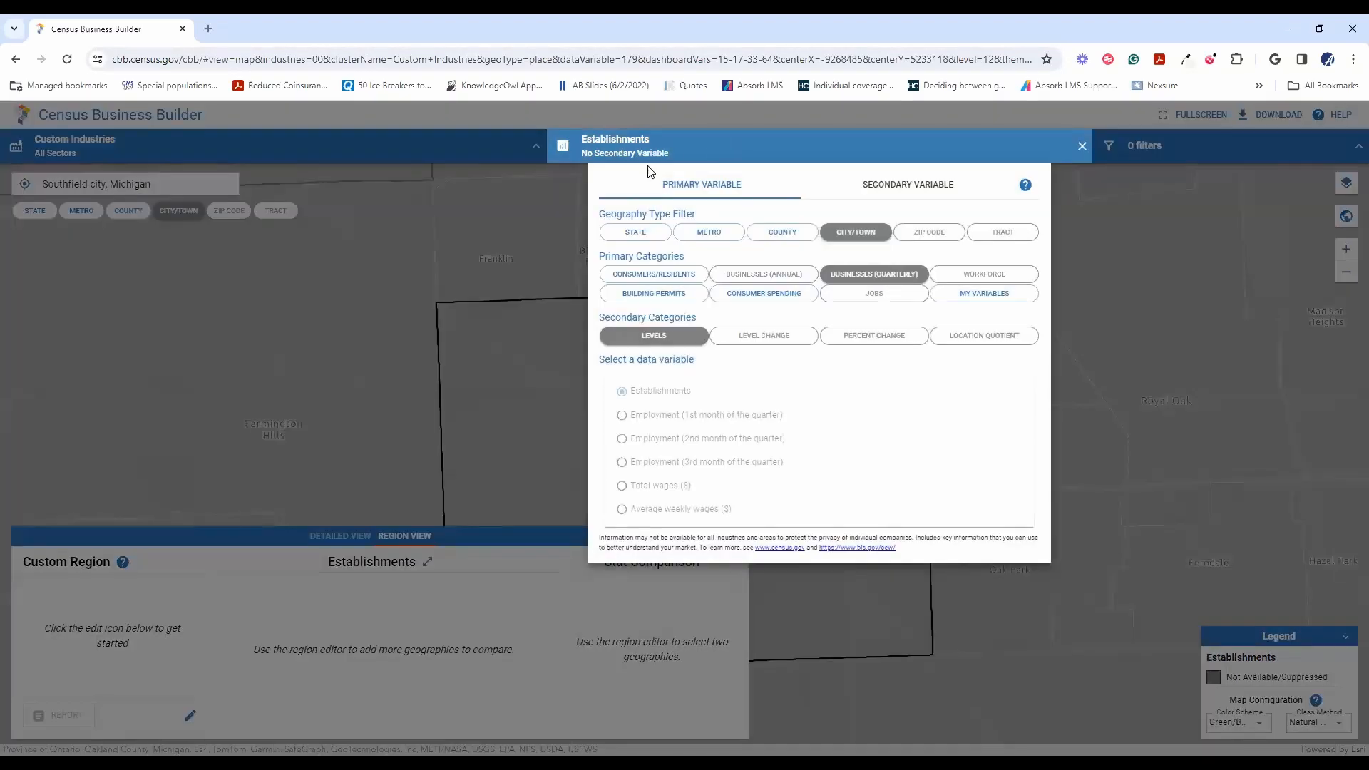
left_click(637, 278)
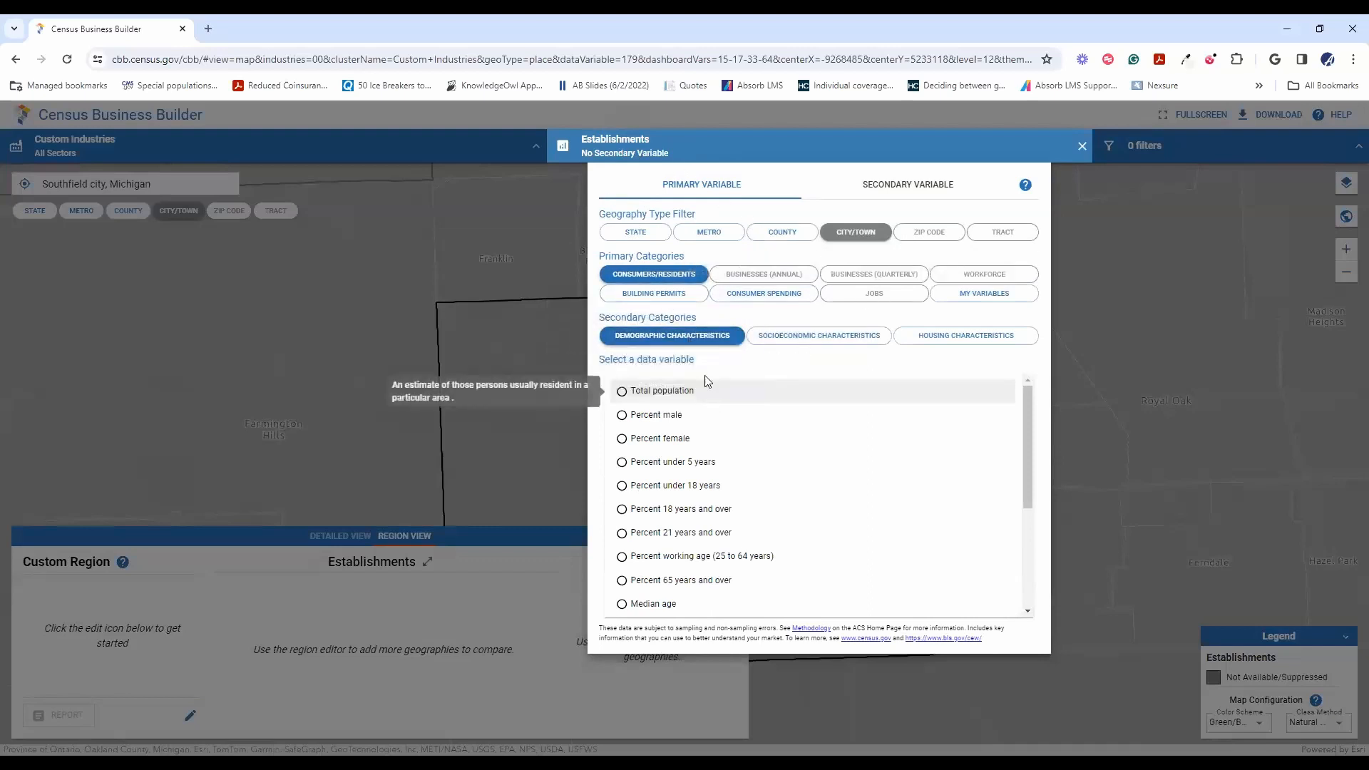
scroll(741, 471, "down", 1)
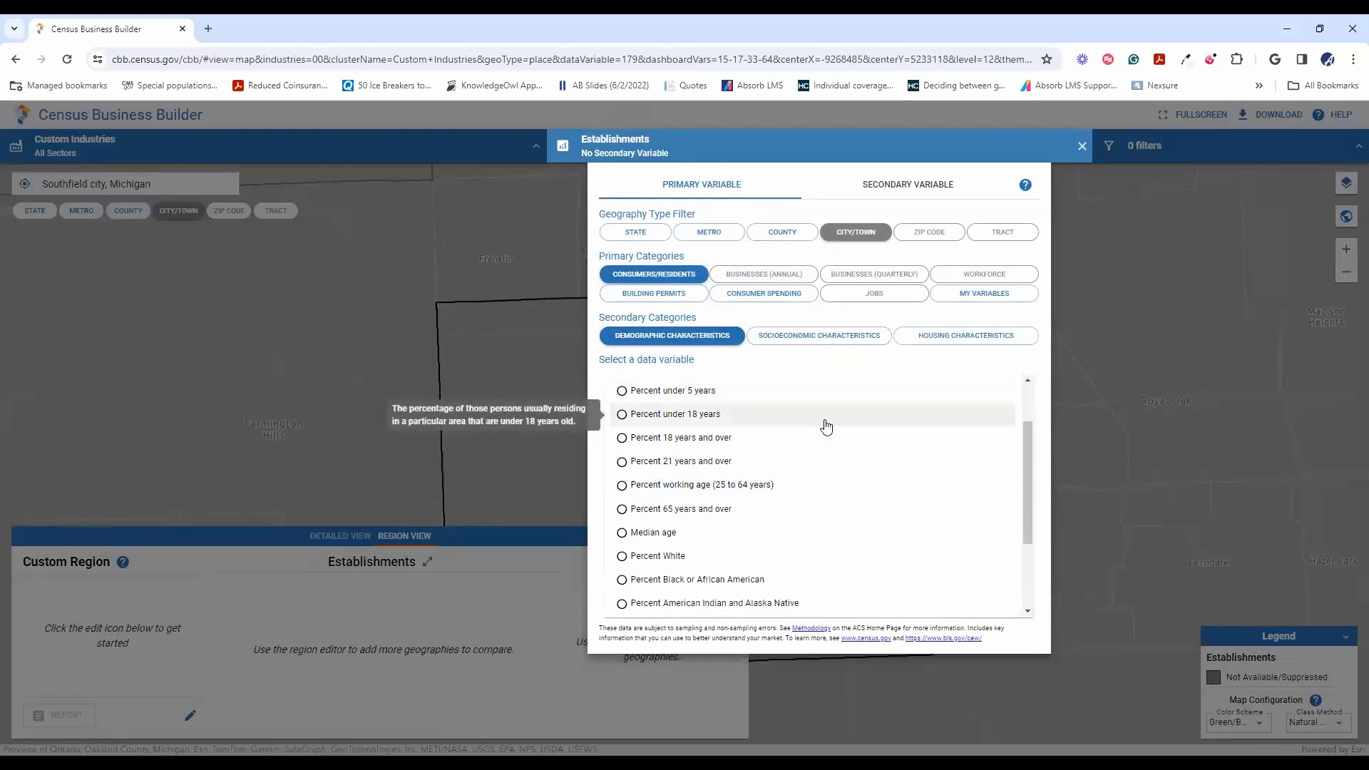
scroll(820, 425, "down", 1)
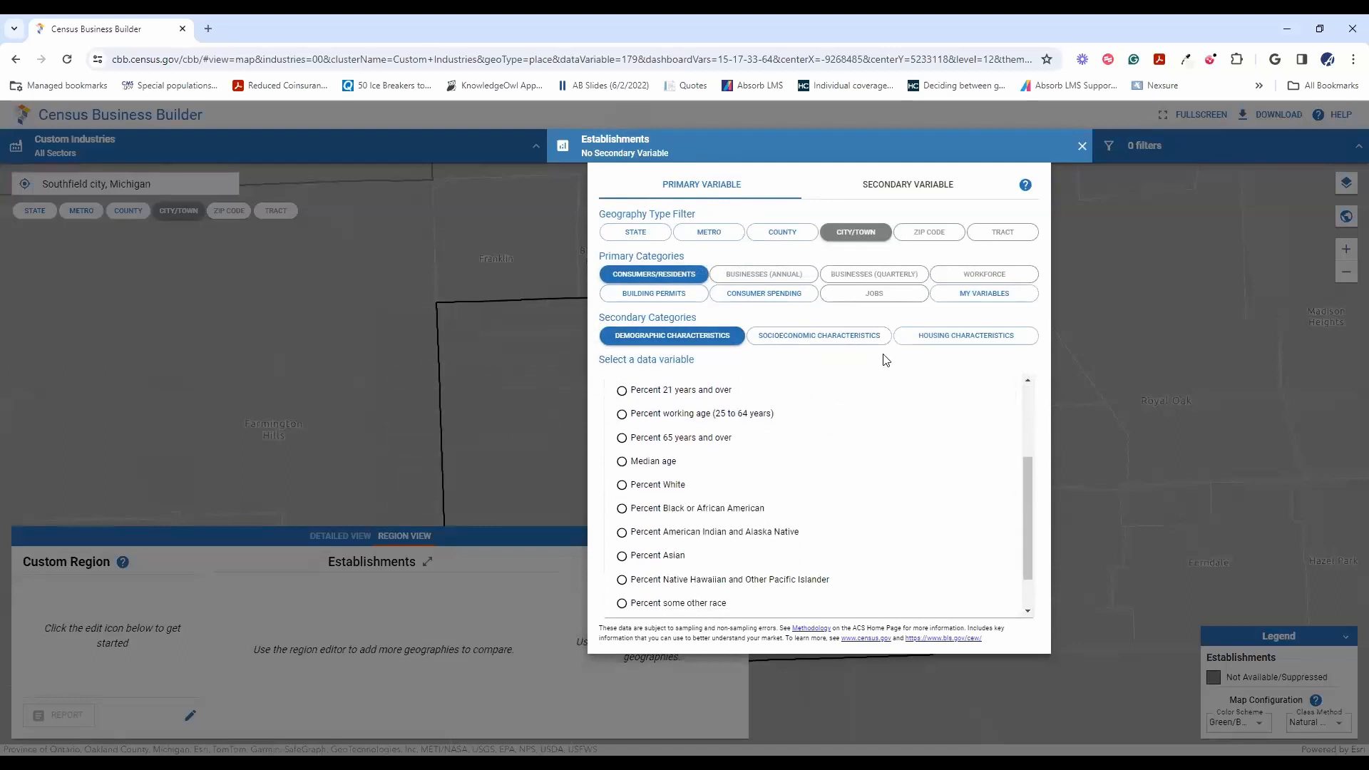
left_click(675, 439)
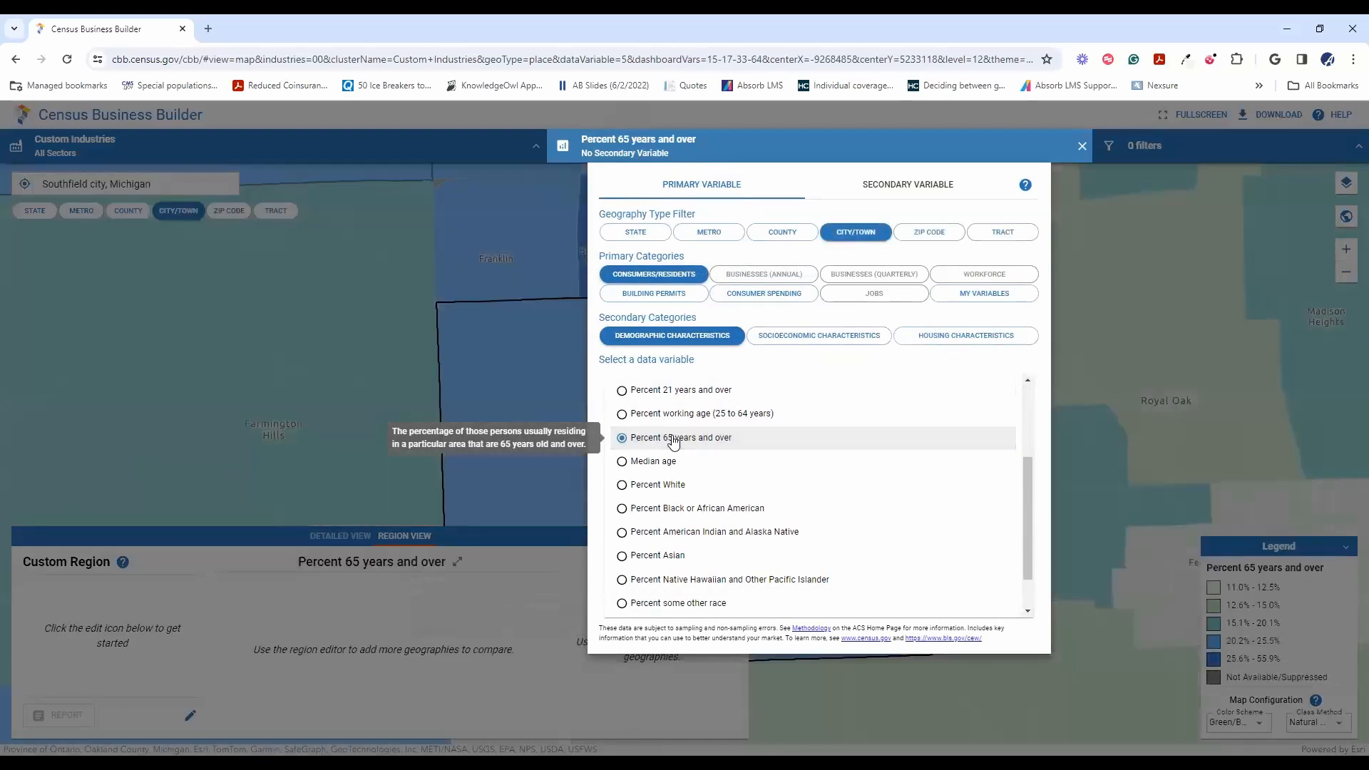
left_click(1202, 253)
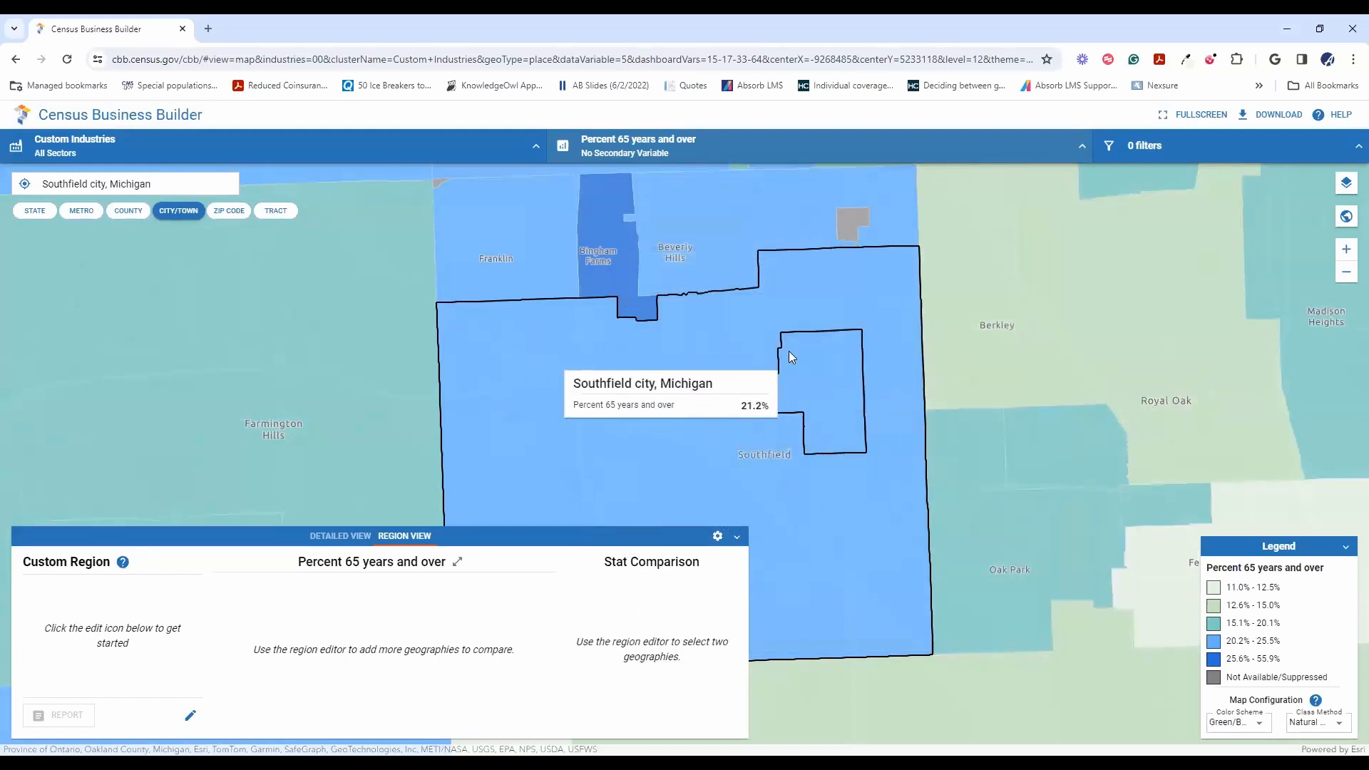
left_click(736, 537)
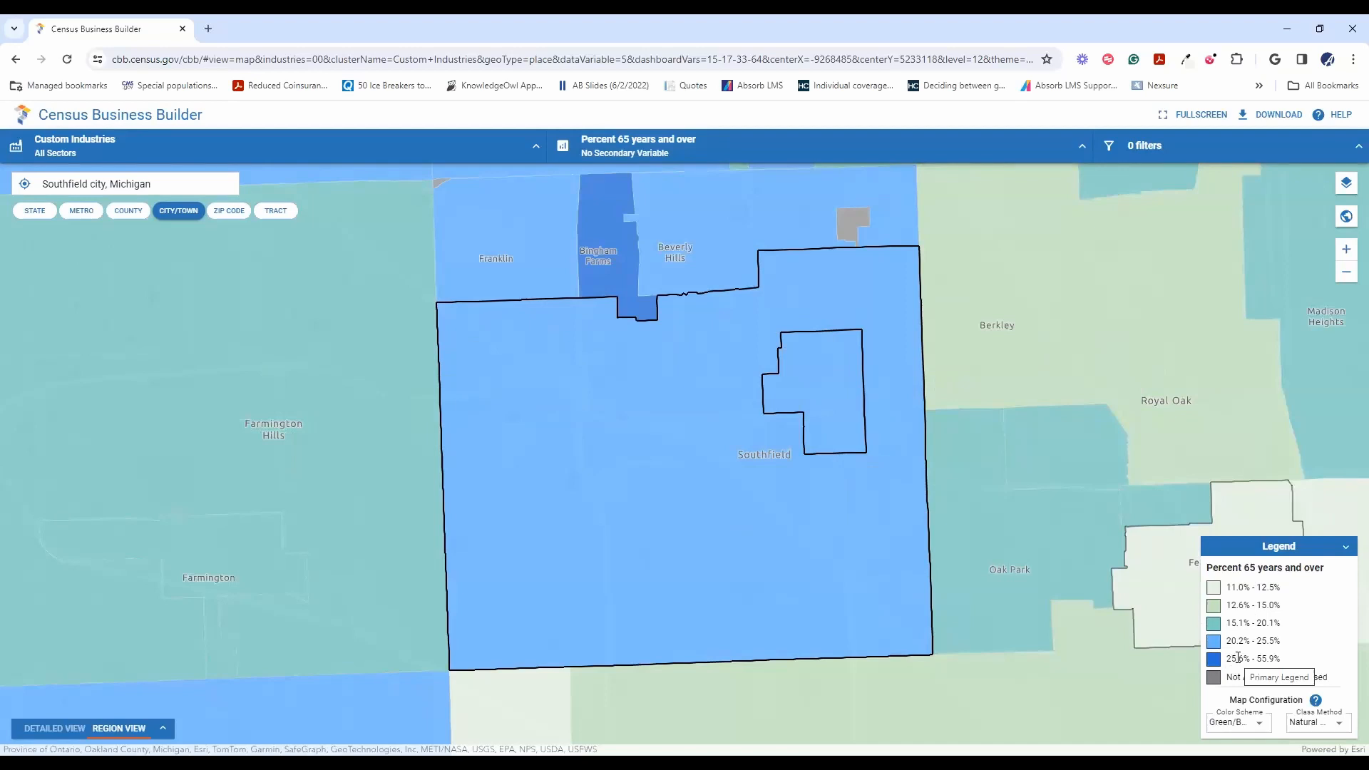
Break the map down by ZIP code and then by census tract, and inspect tracts 1608 and 1590 north of Southfield.
mouse_move(745, 457)
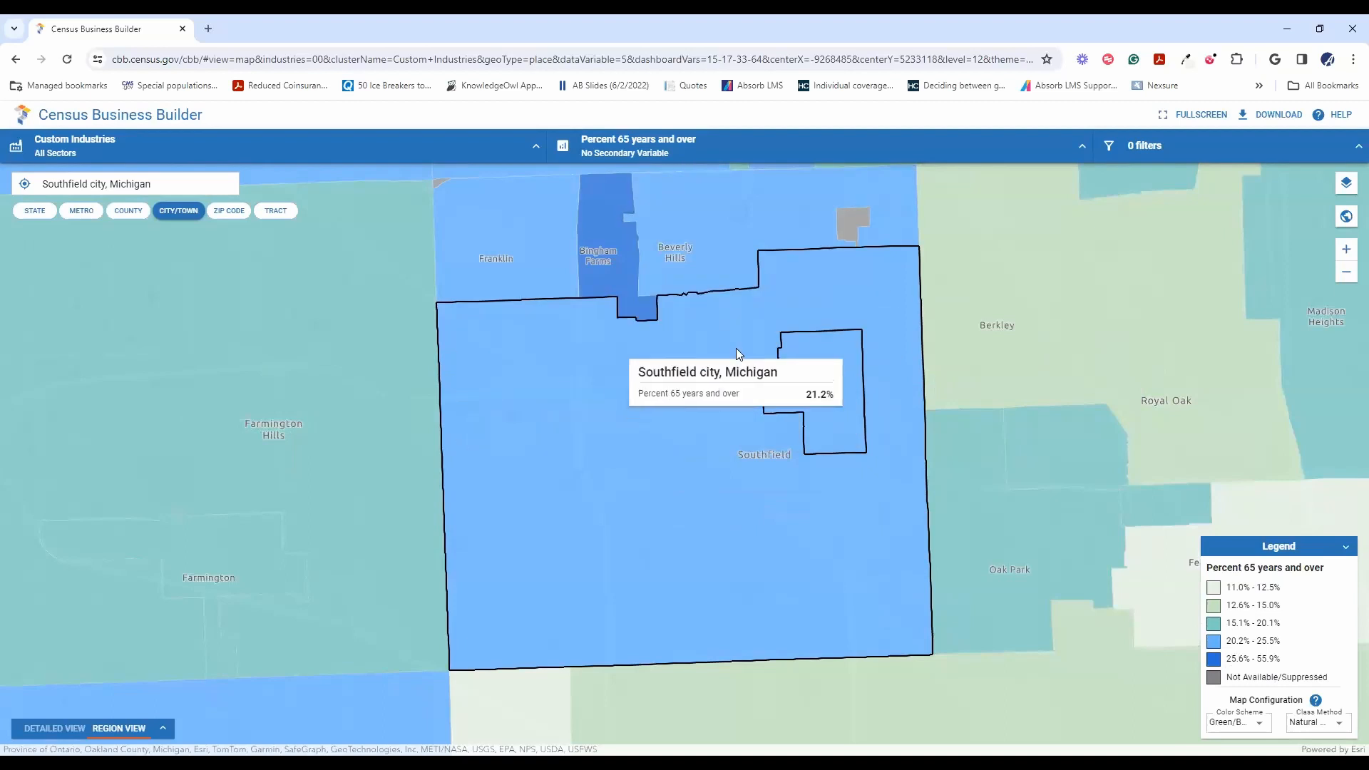
left_click(228, 211)
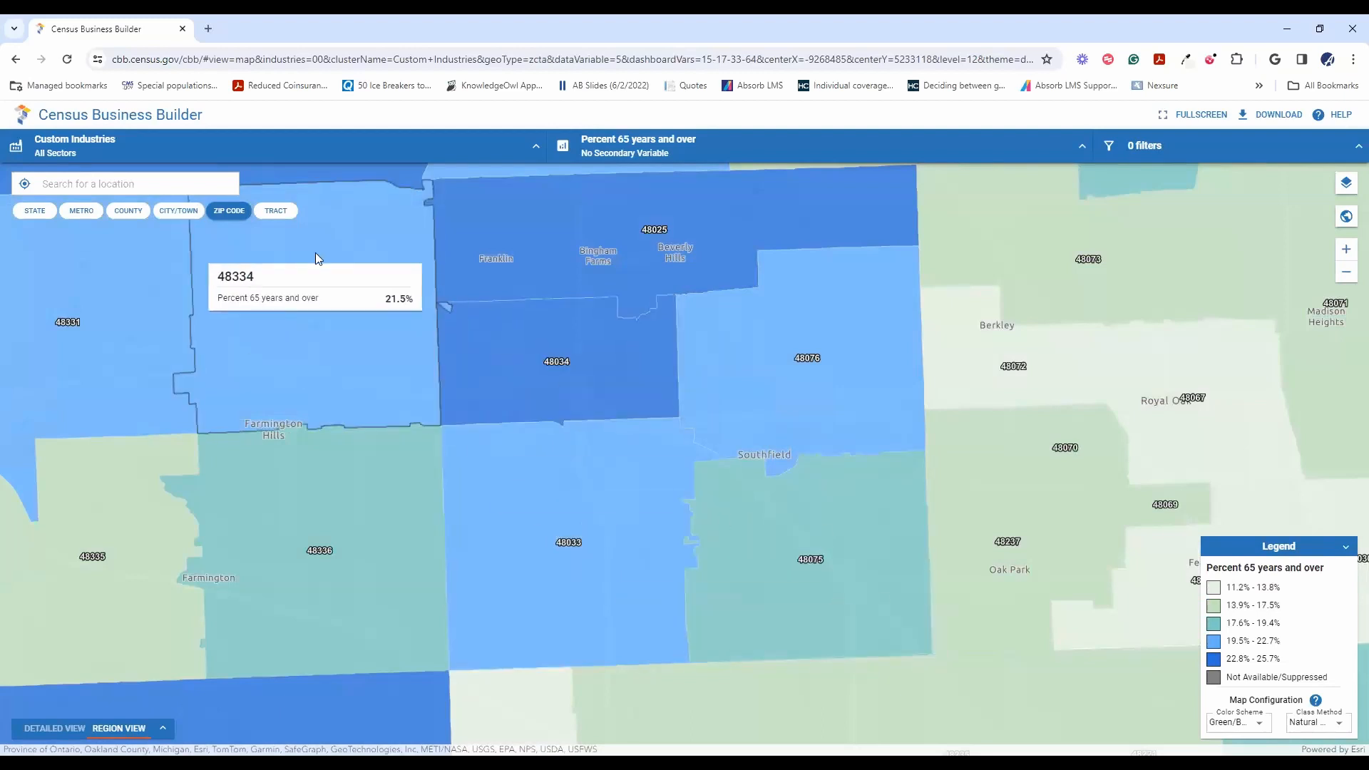
left_click(284, 217)
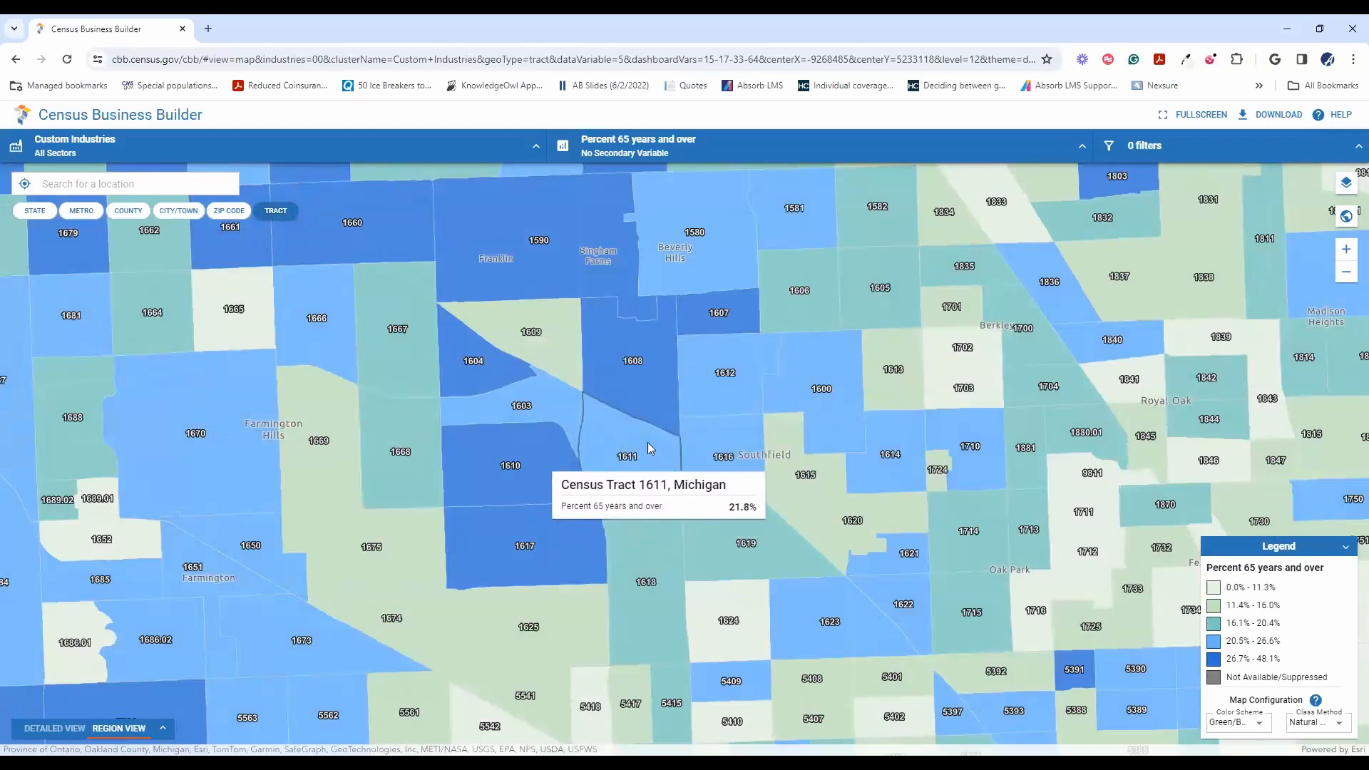
scroll(640, 388, "up", 3)
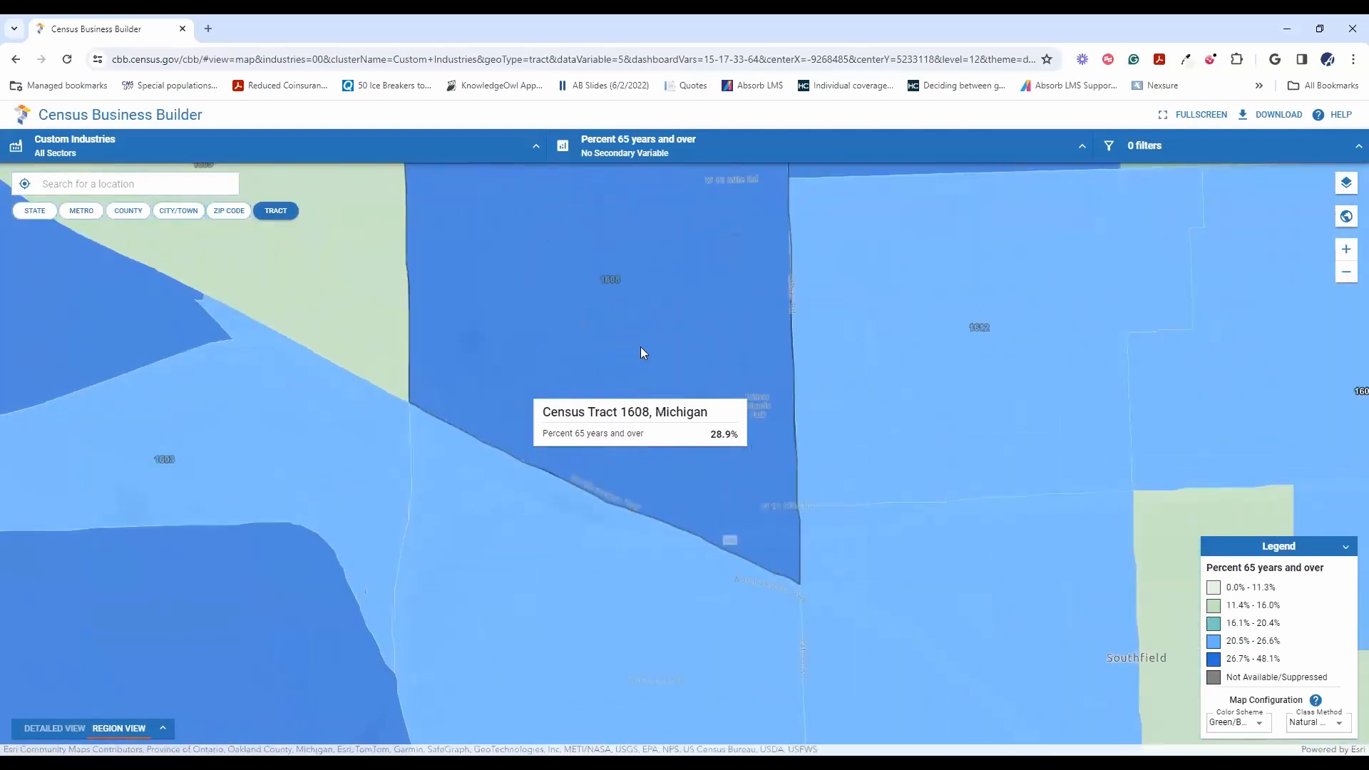
left_click_drag(676, 278, 673, 373)
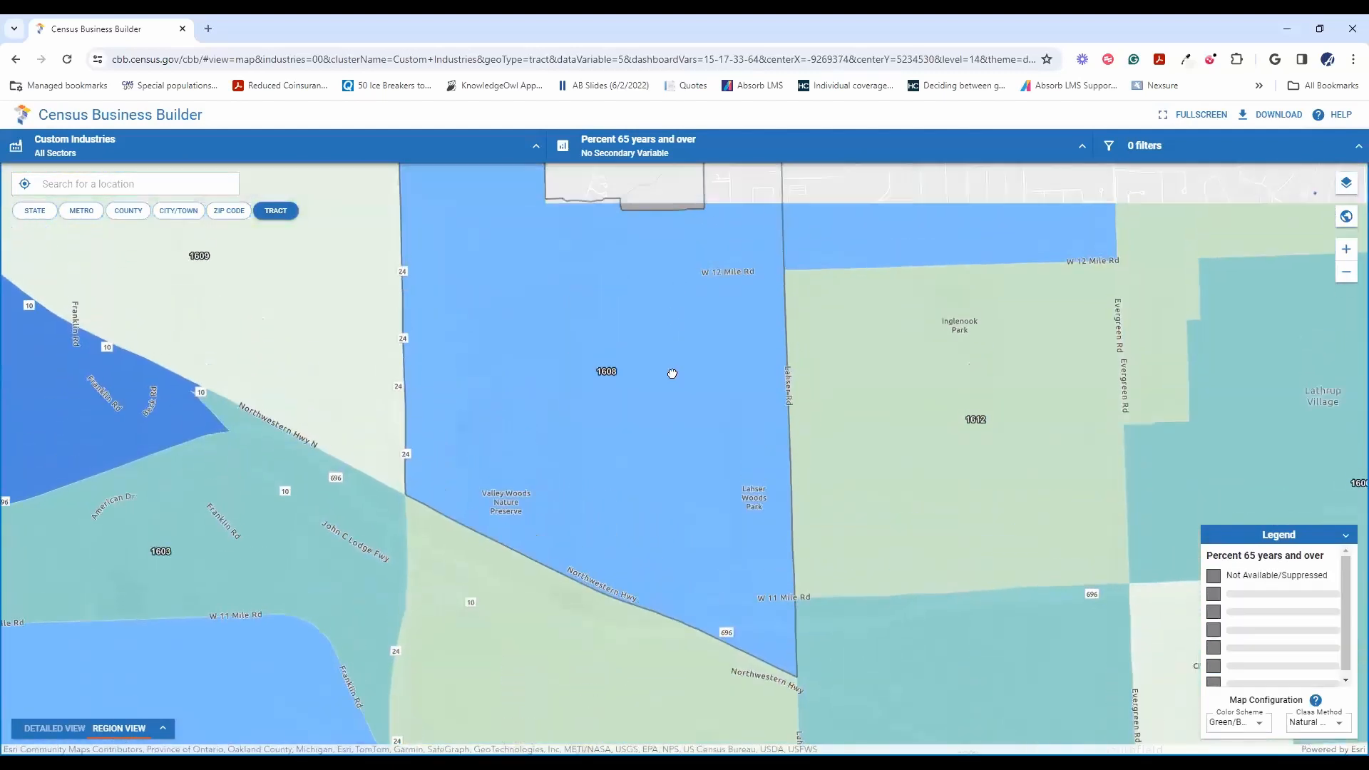
left_click_drag(683, 456, 696, 572)
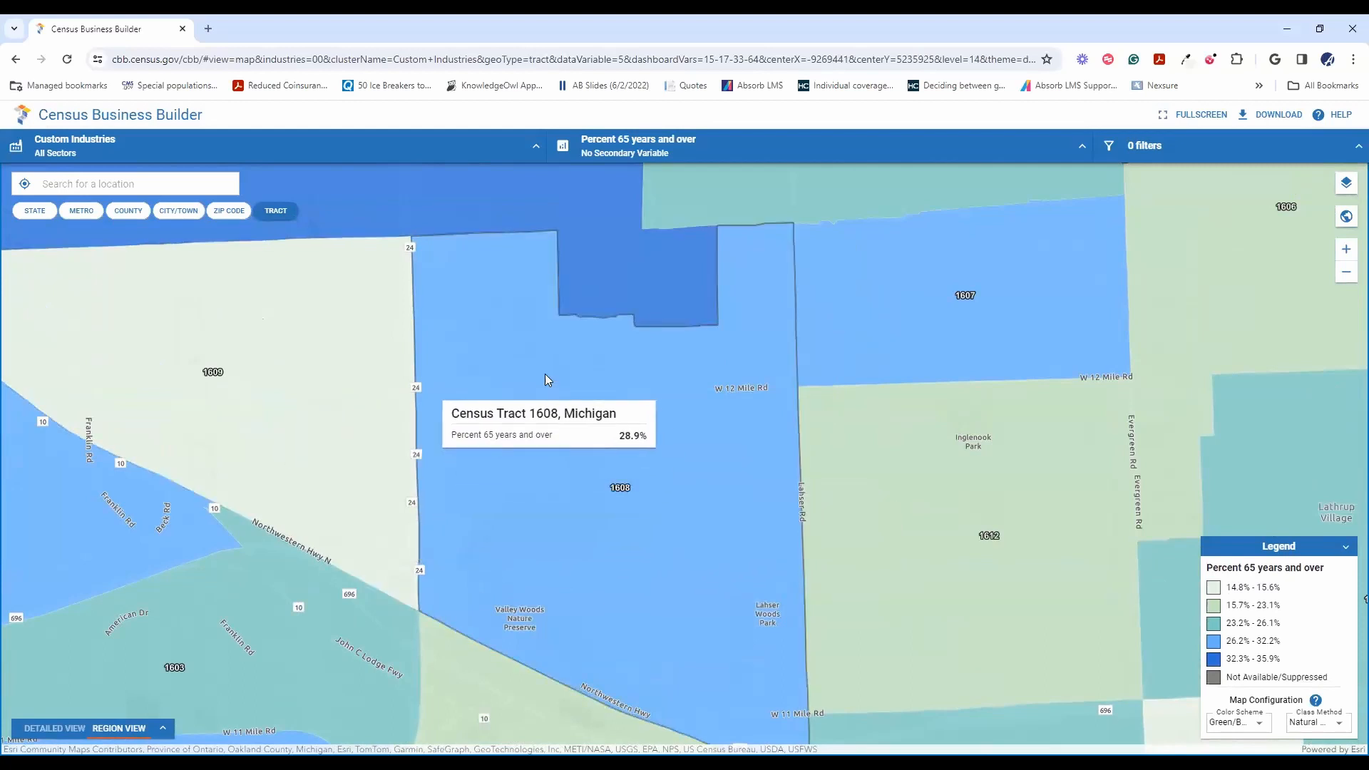
left_click_drag(511, 292, 853, 755)
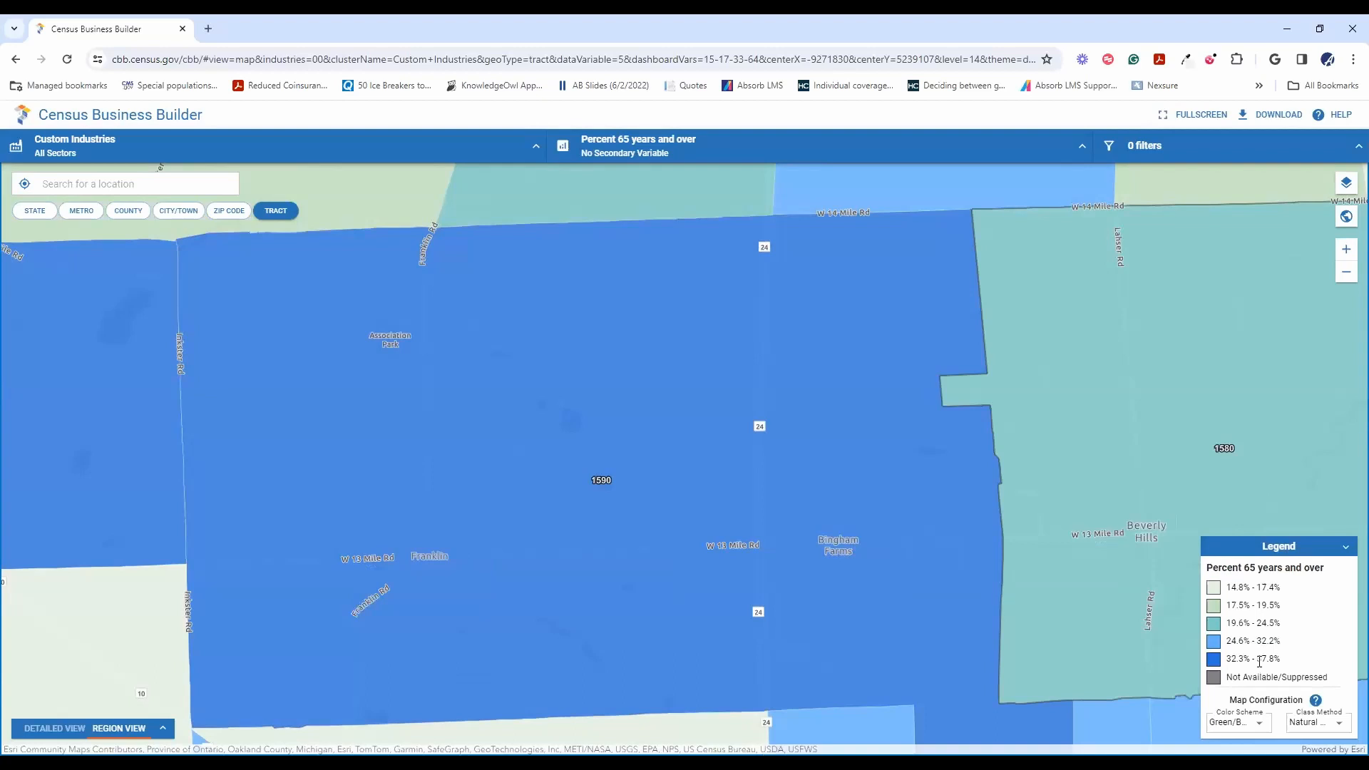
mouse_move(345, 467)
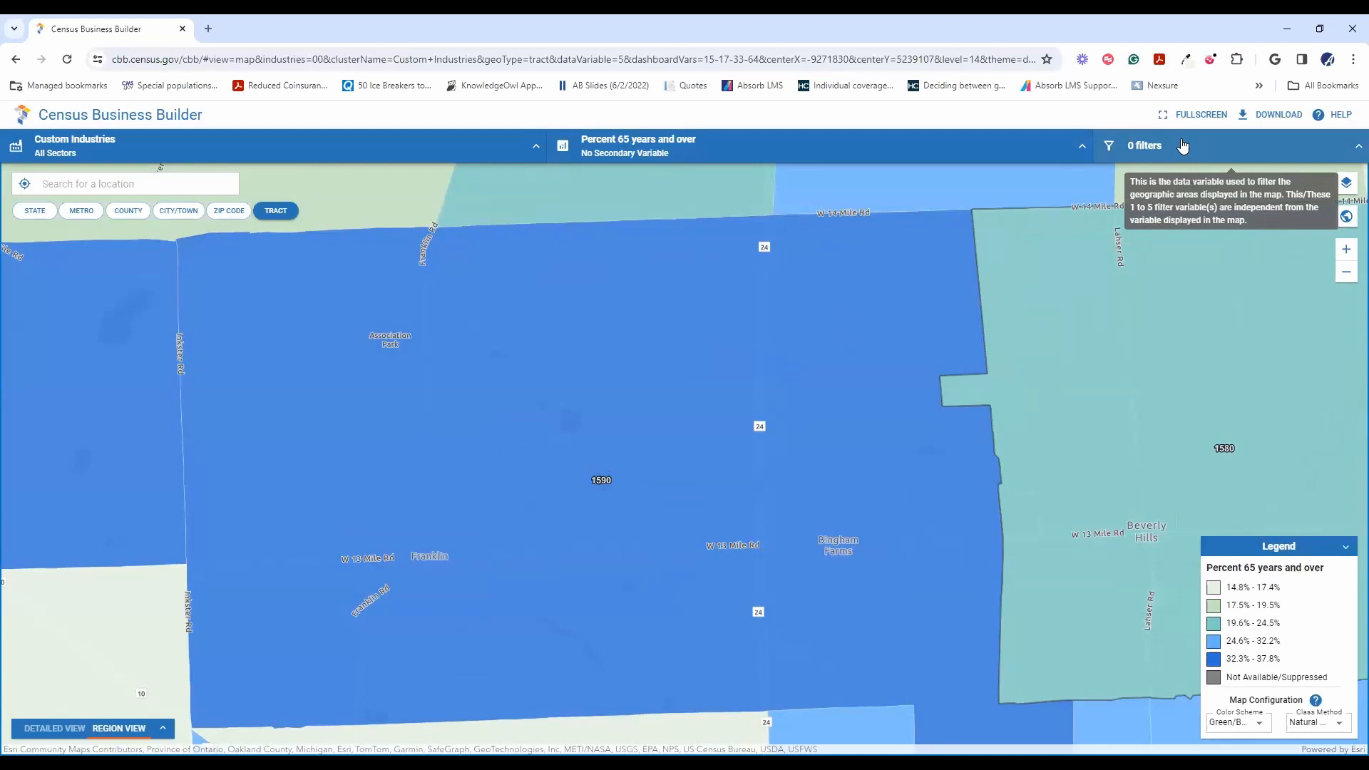
Add a tract-level map filter on Percent with health coverage from the Consumers/Residents socioeconomic characteristics.
left_click(1181, 146)
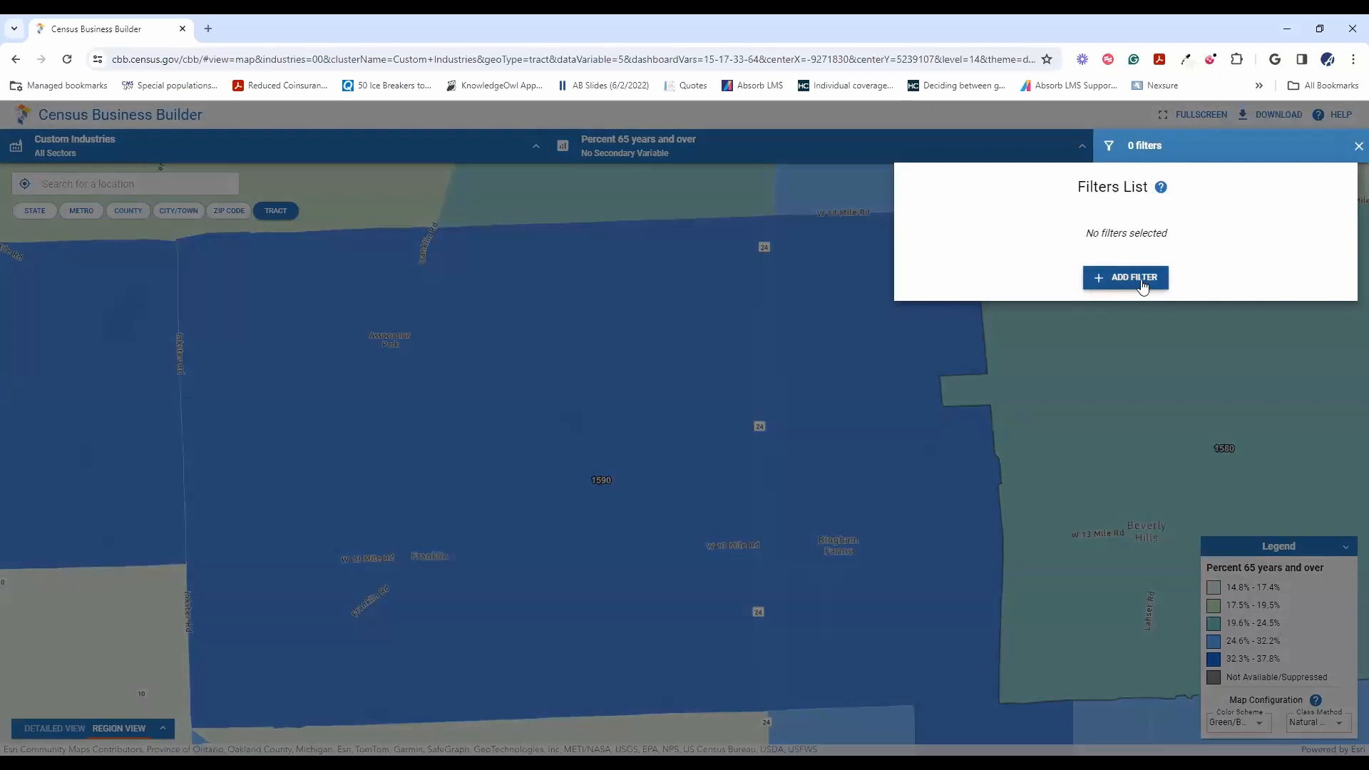
left_click(1140, 282)
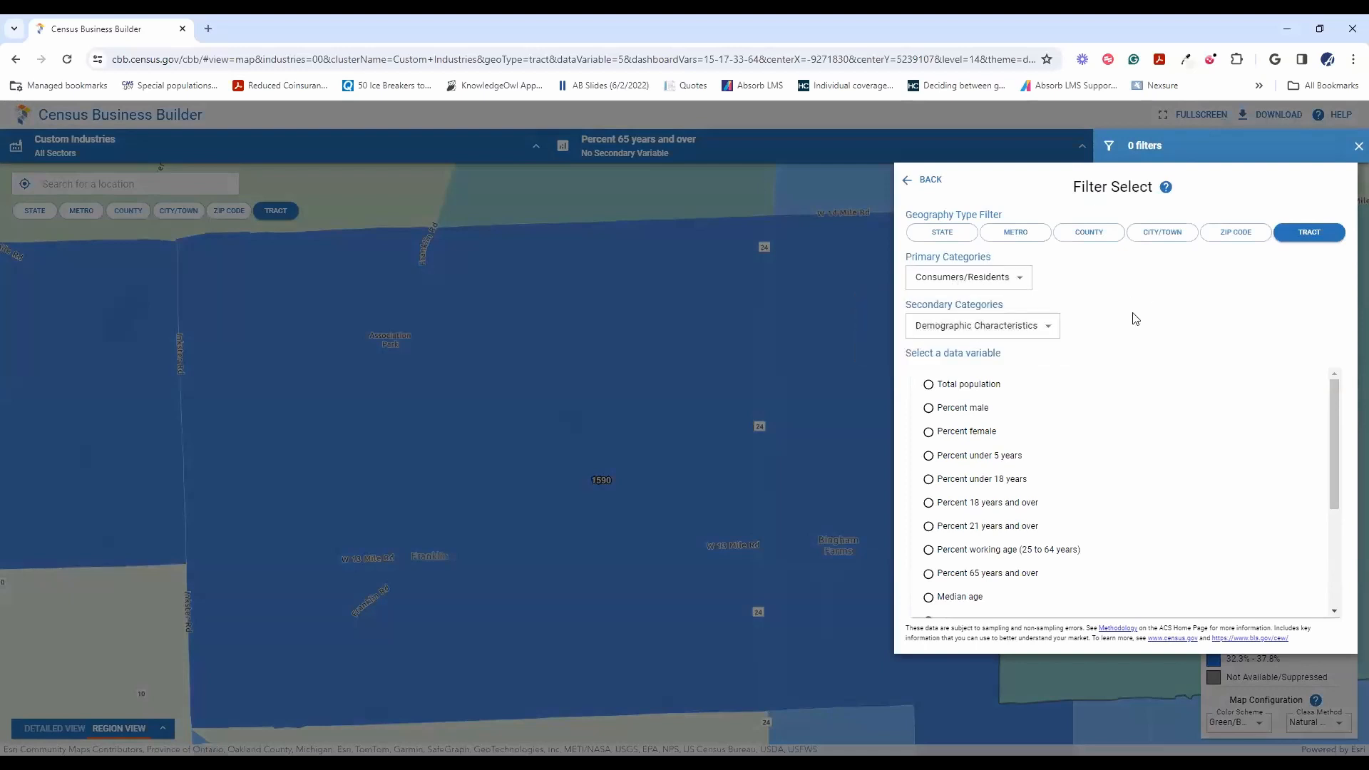
left_click(1016, 329)
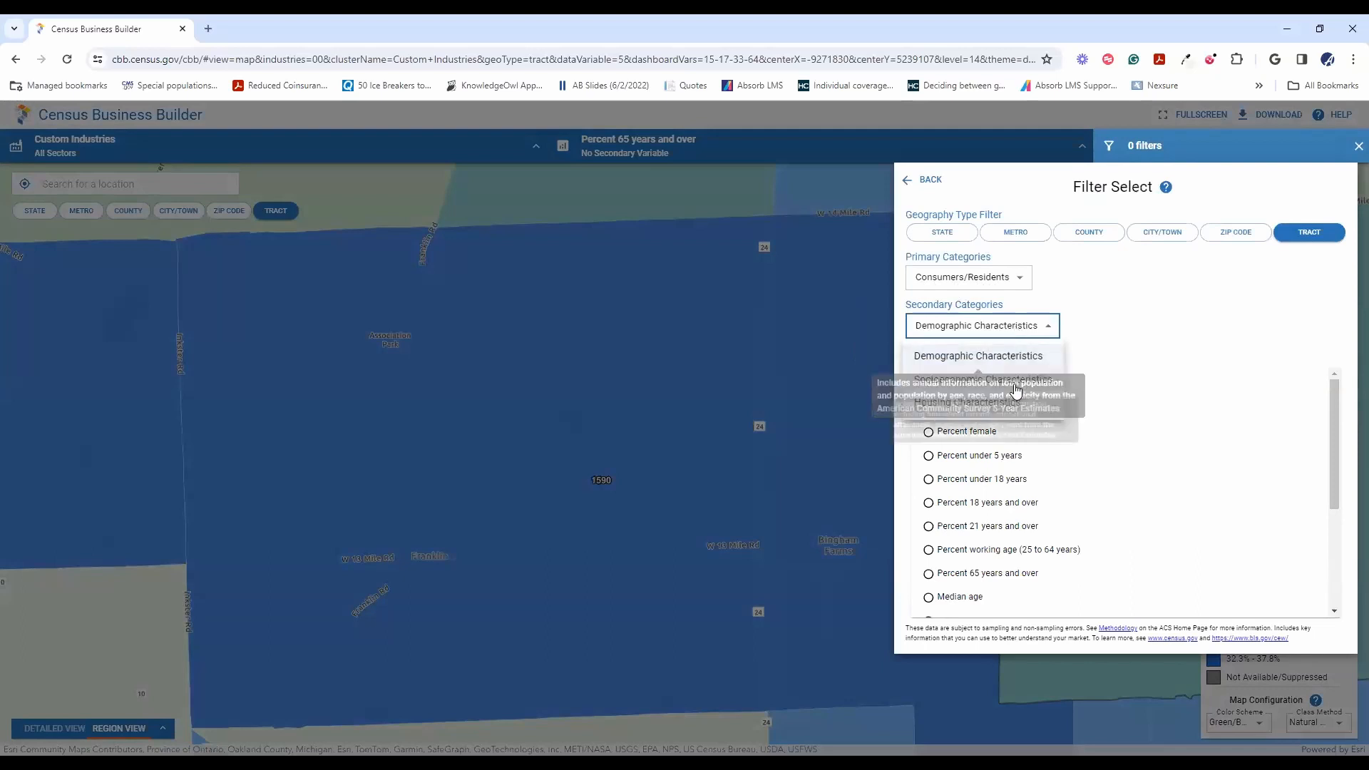
left_click(1017, 377)
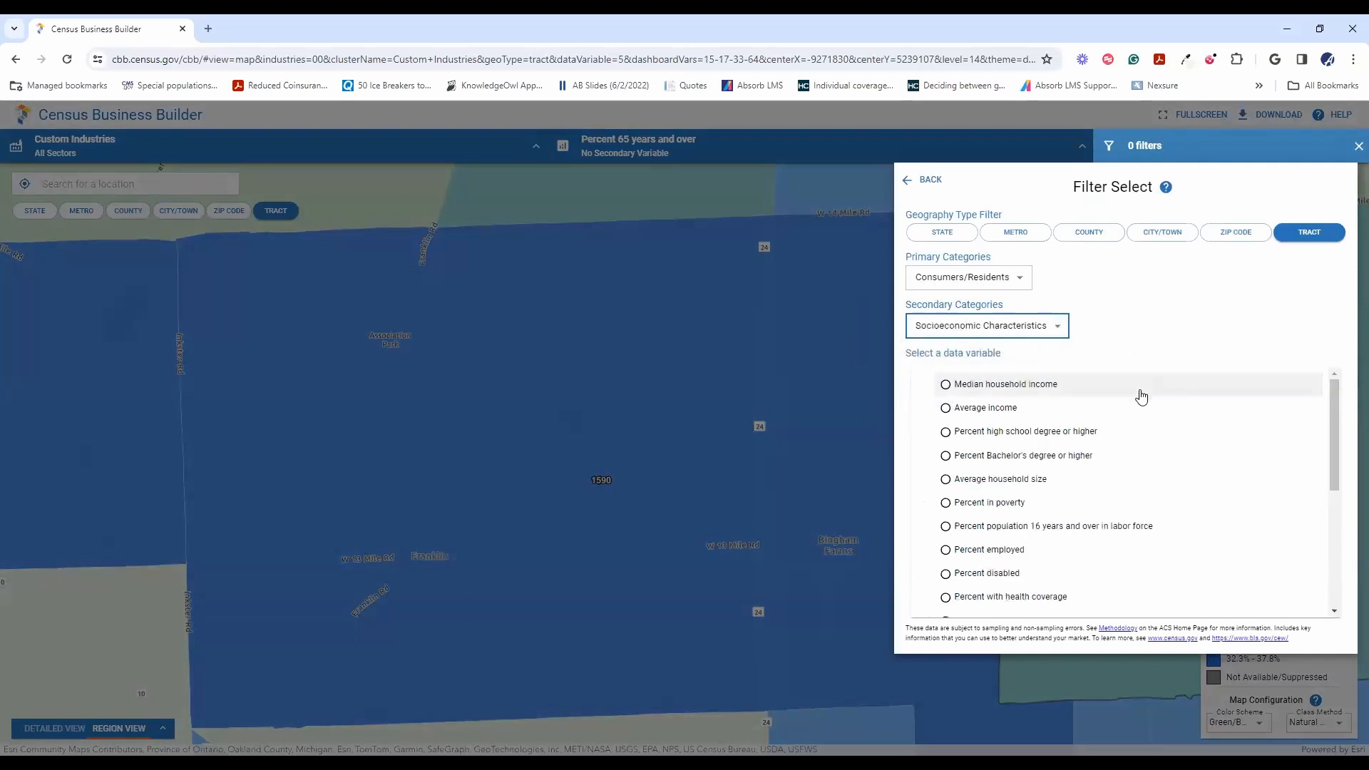
left_click(1051, 599)
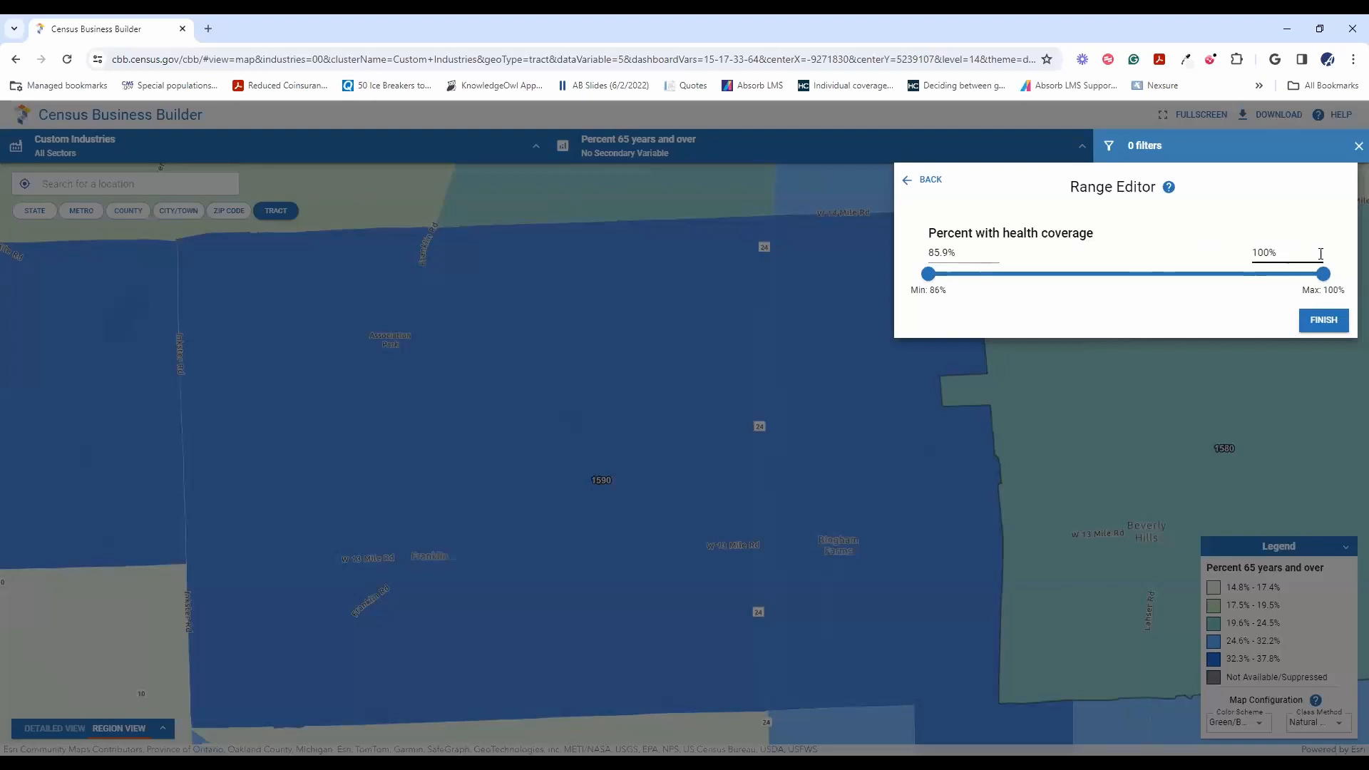
Limit the health coverage filter's maximum to 95%, finish it, and inspect the filtered tracts around Franklin.
mouse_move(1321, 272)
left_click_drag(1322, 275, 1184, 283)
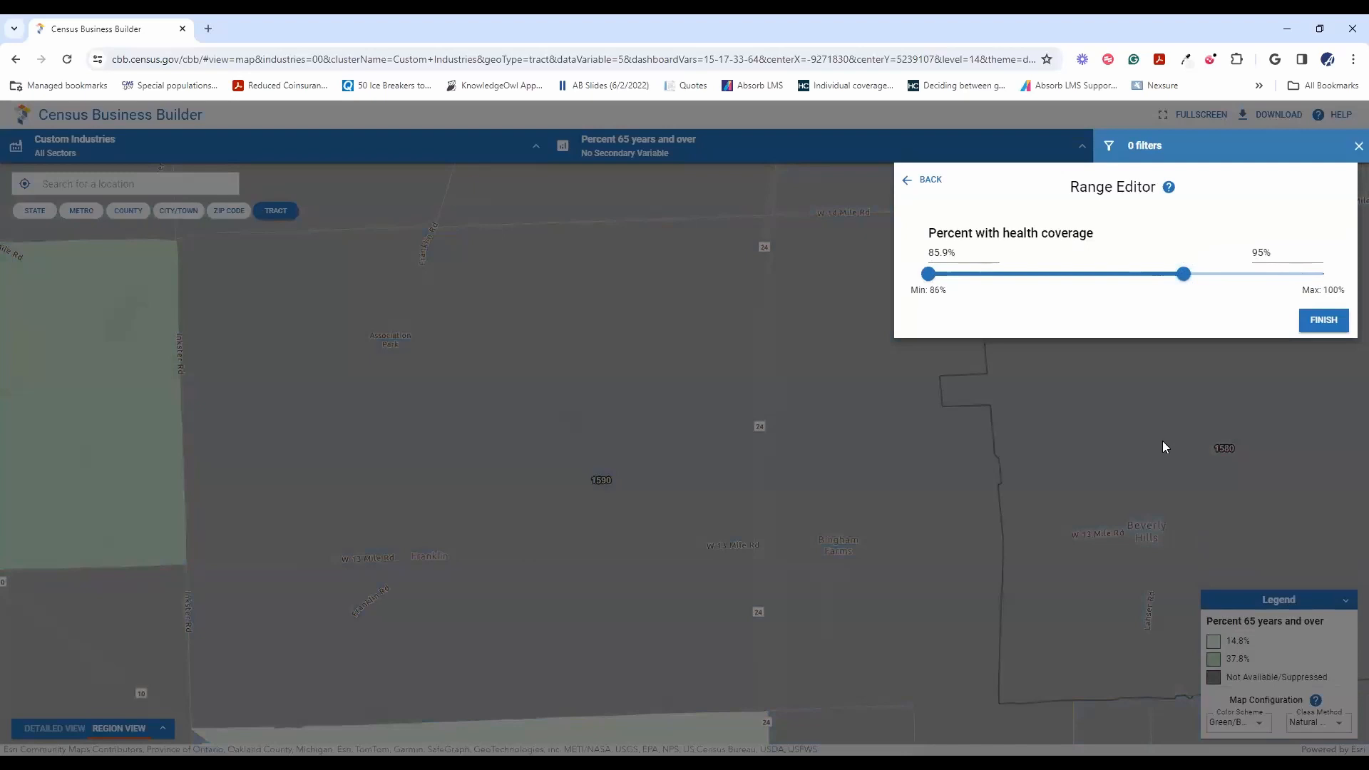
left_click(1323, 321)
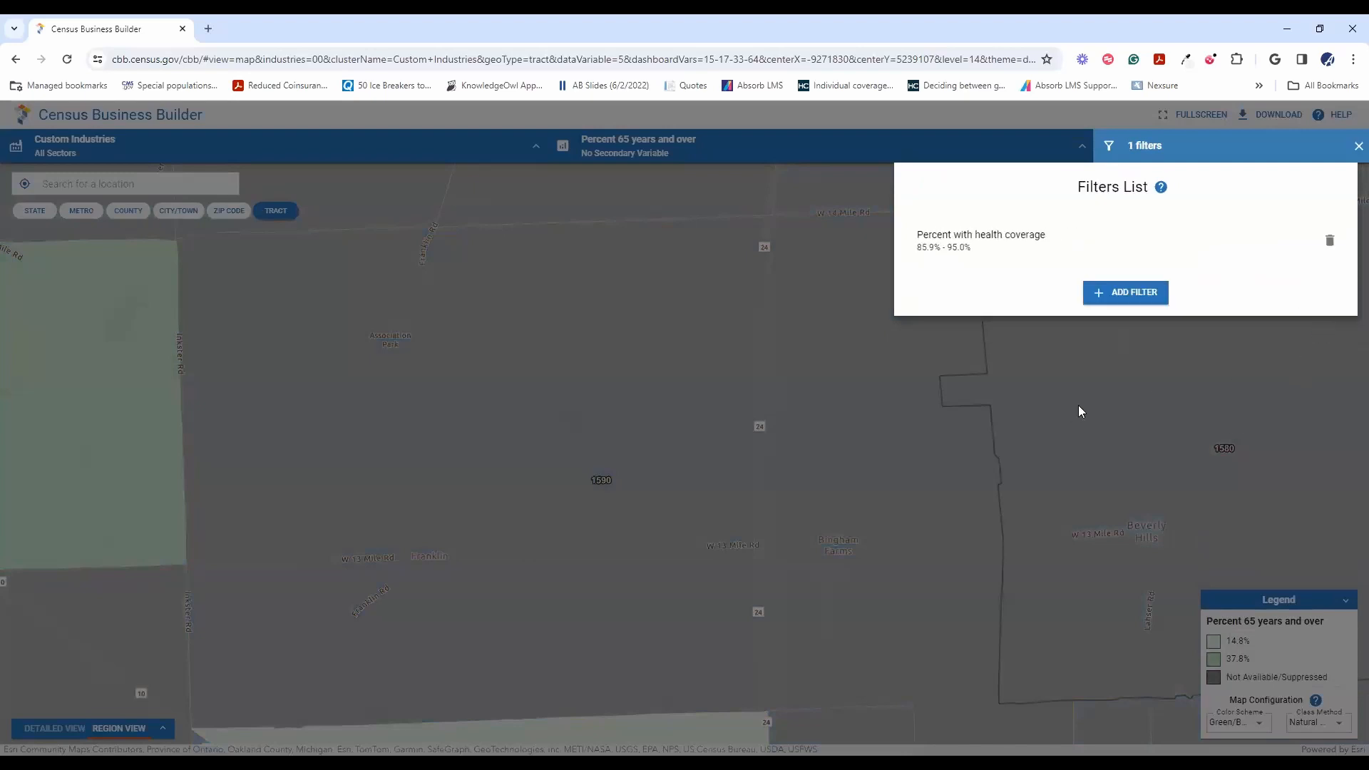
left_click(1080, 410)
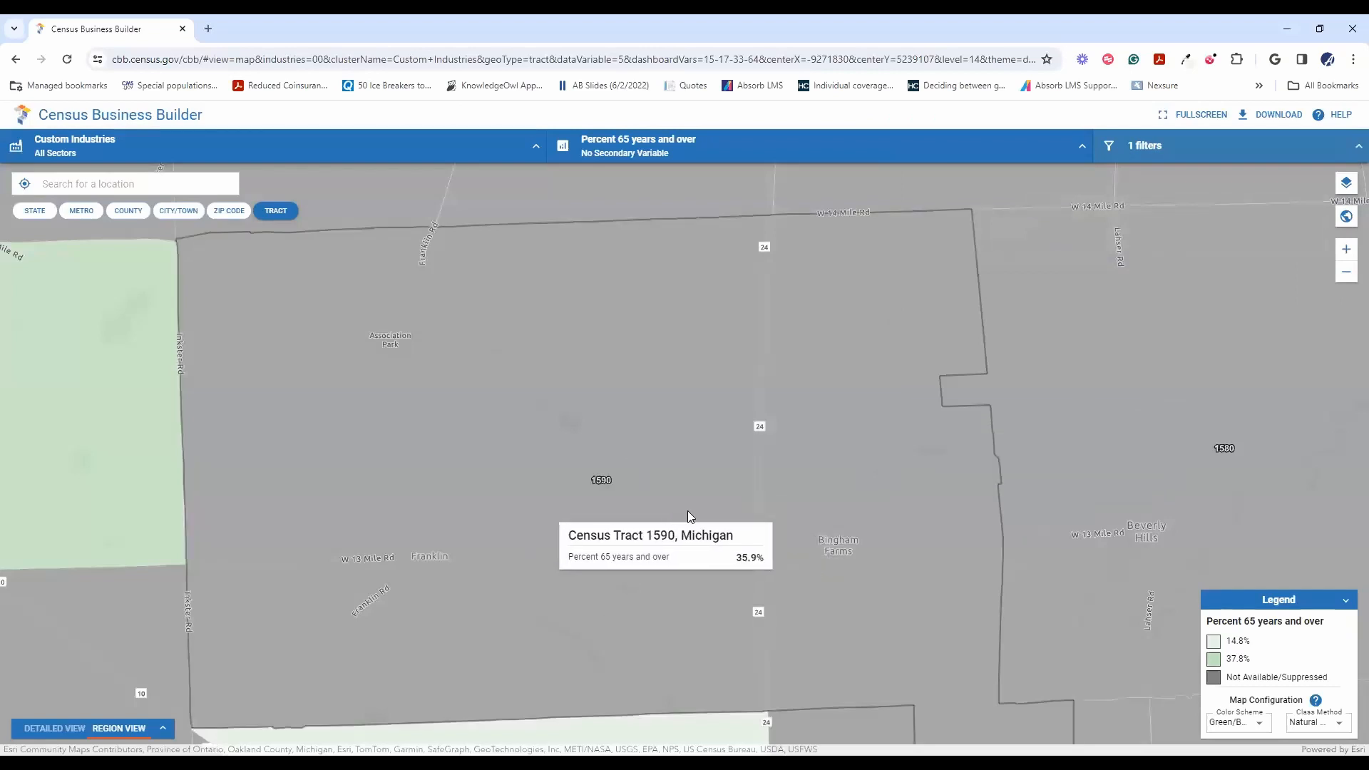
scroll(723, 510, "down", 1)
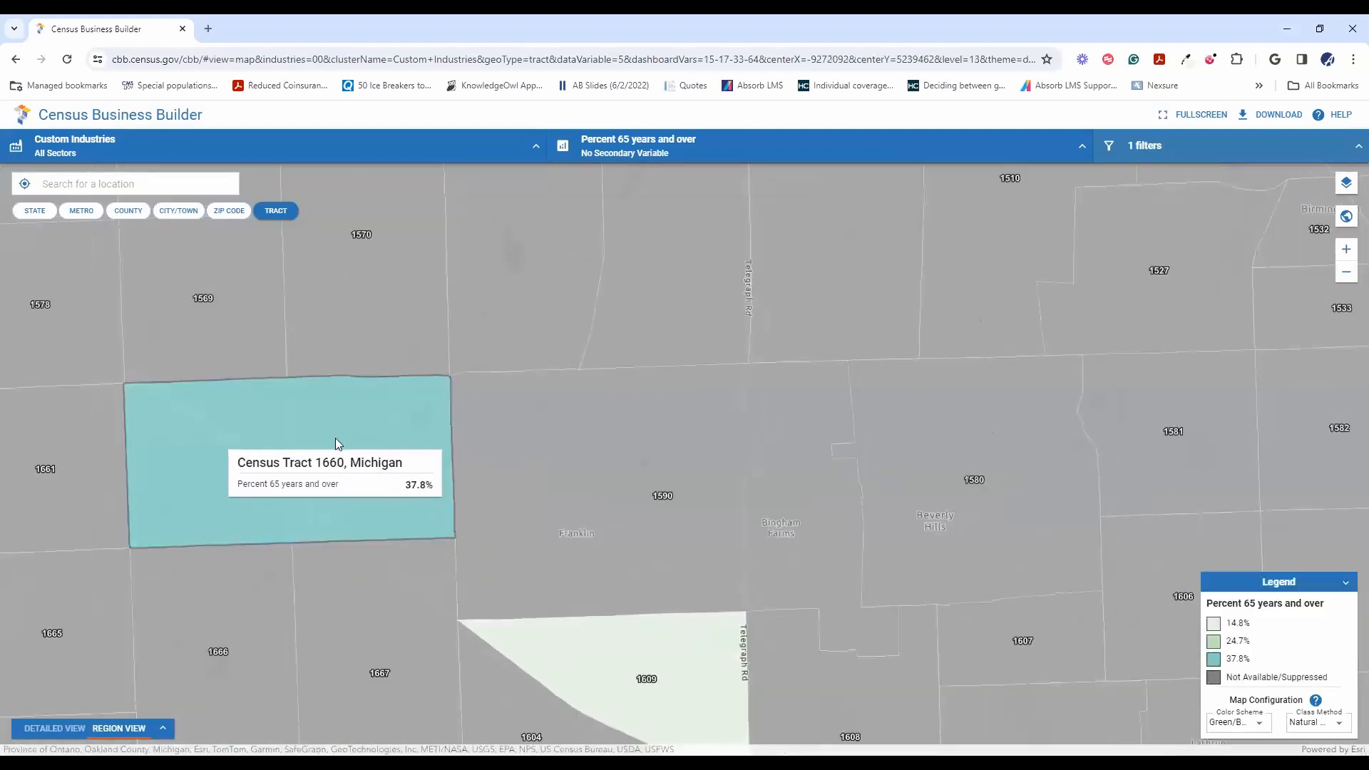
Examine the filtered census tract 1660 west of Franklin and the streets that bound it.
left_click_drag(335, 438, 505, 428)
scroll(399, 442, "up", 1)
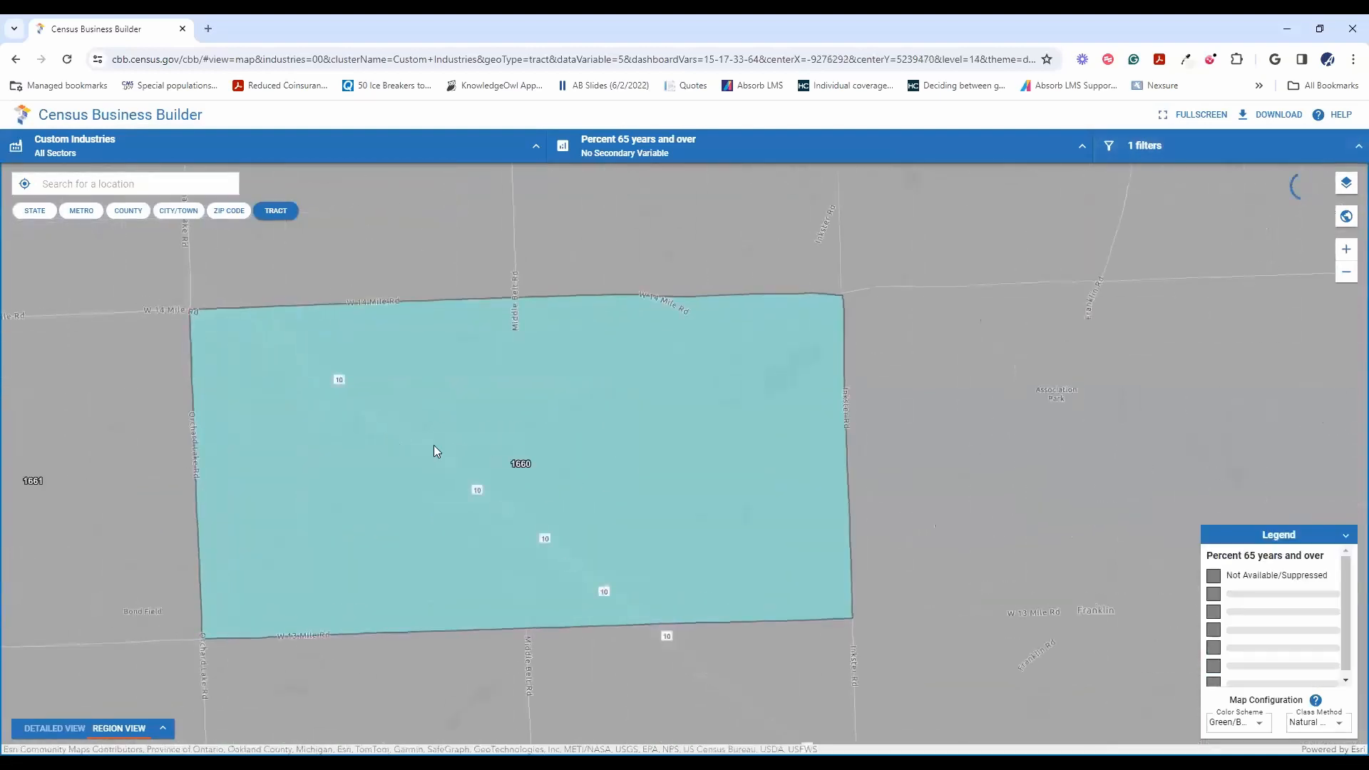
scroll(487, 504, "up", 1)
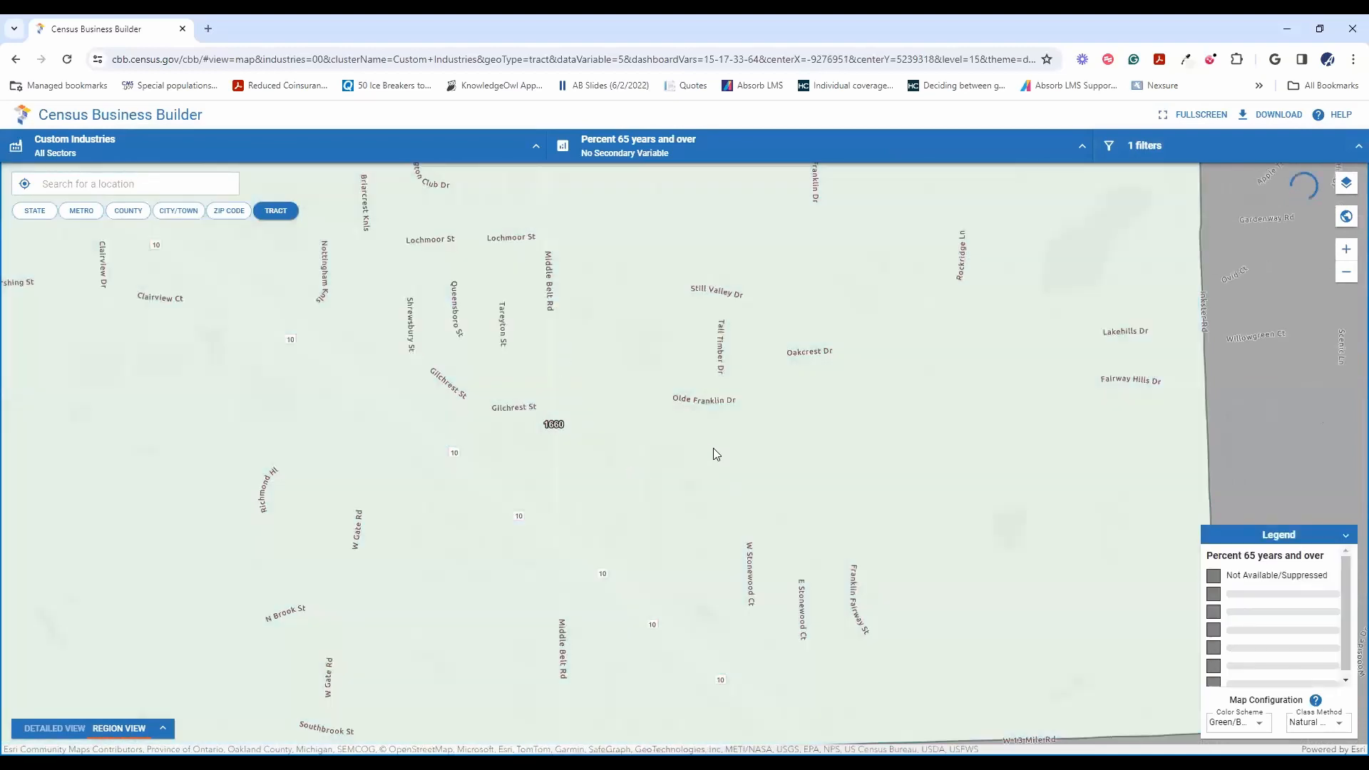
scroll(463, 474, "down", 1)
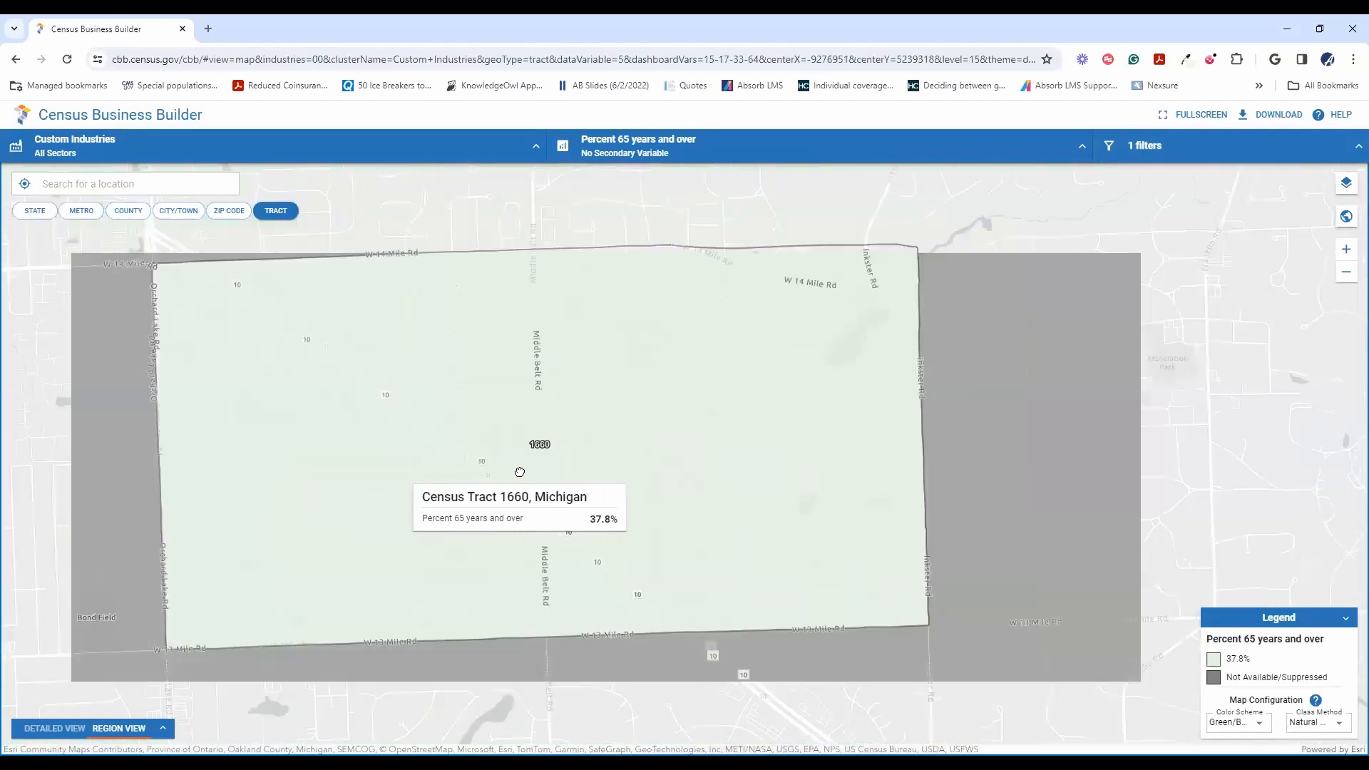
Break the map down by ZIP code and select ZIP code 48093 in Warren for a closer look.
left_click(229, 212)
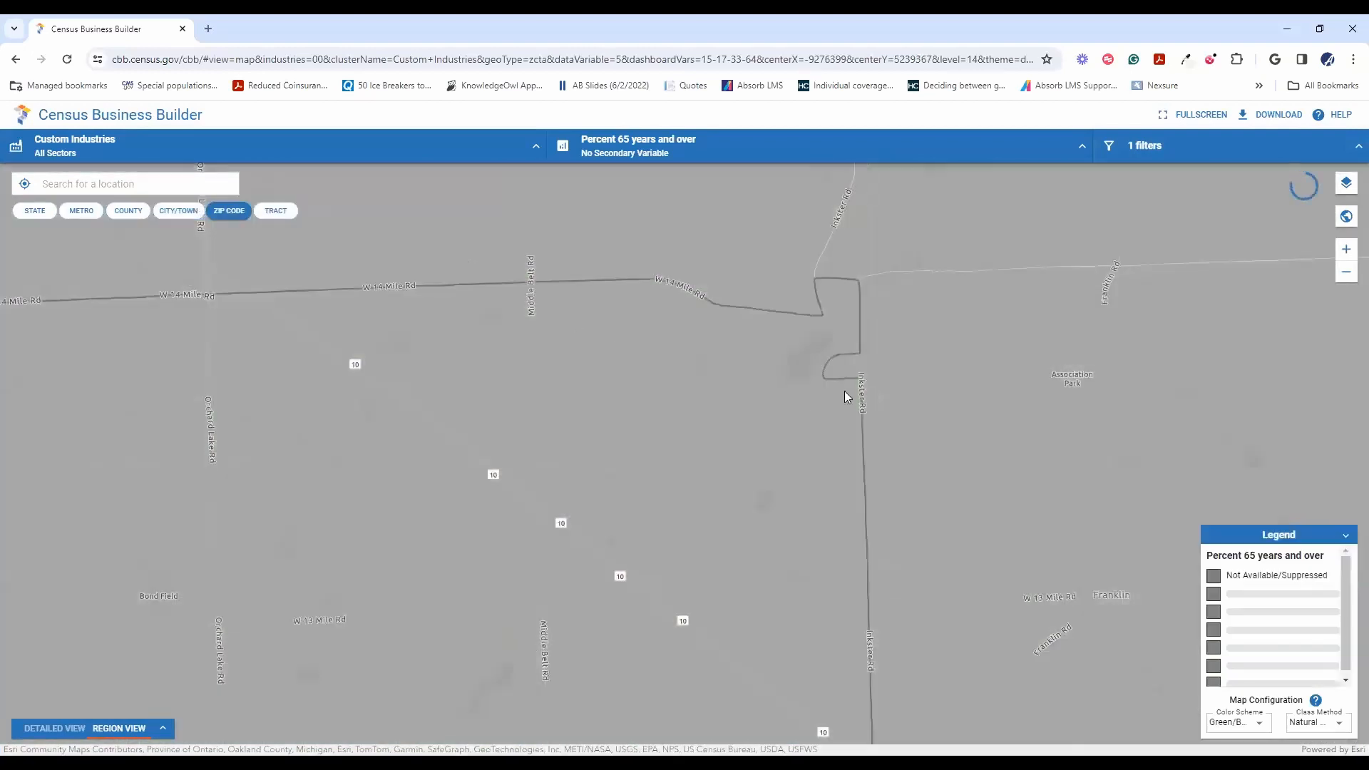
scroll(845, 390, "down", 2)
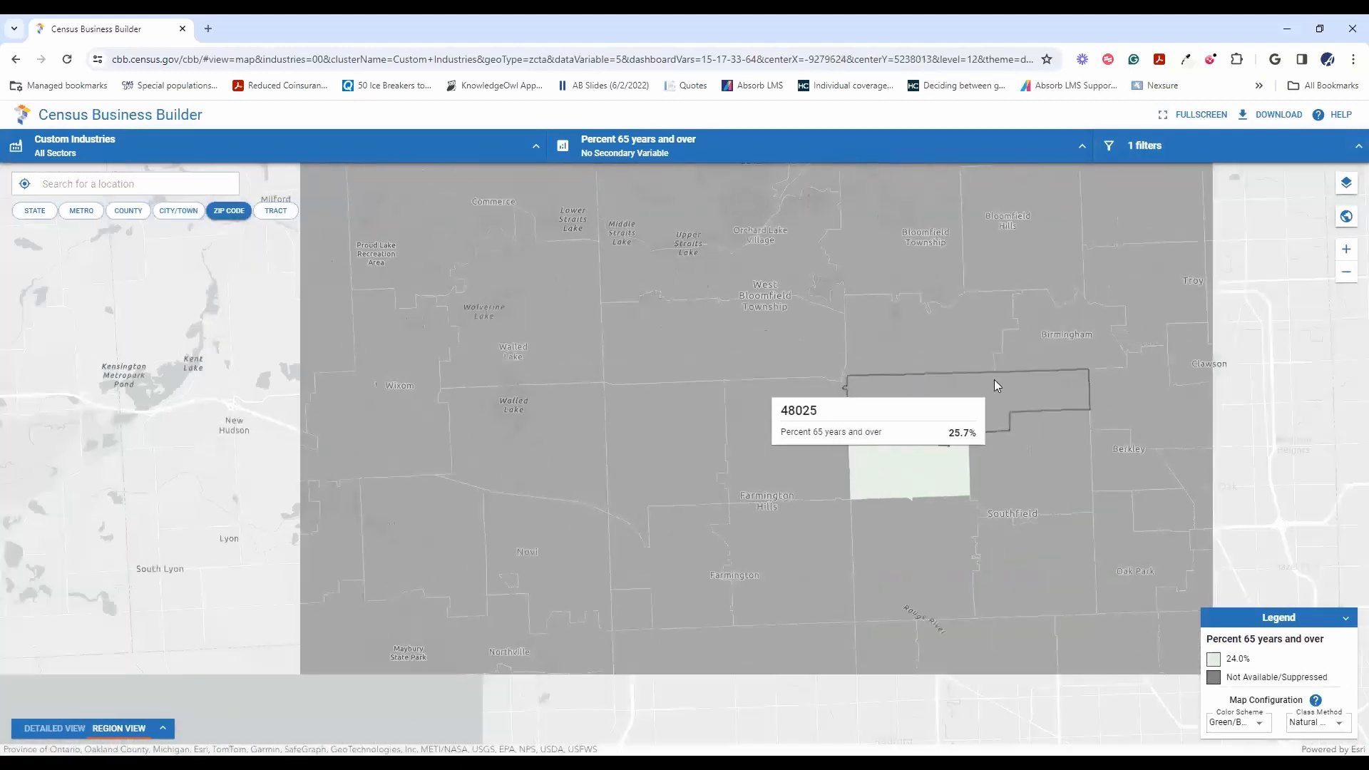
left_click_drag(1155, 458, 776, 362)
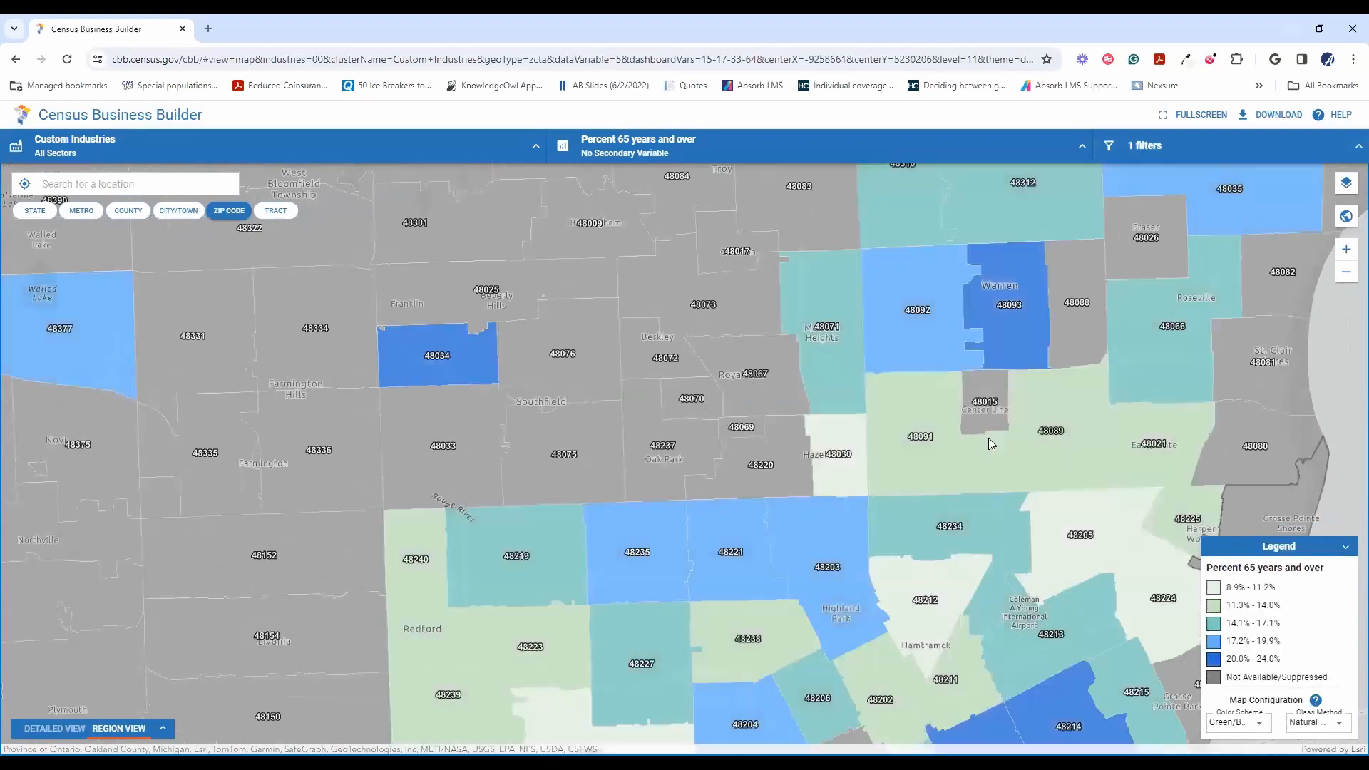
left_click(1028, 308)
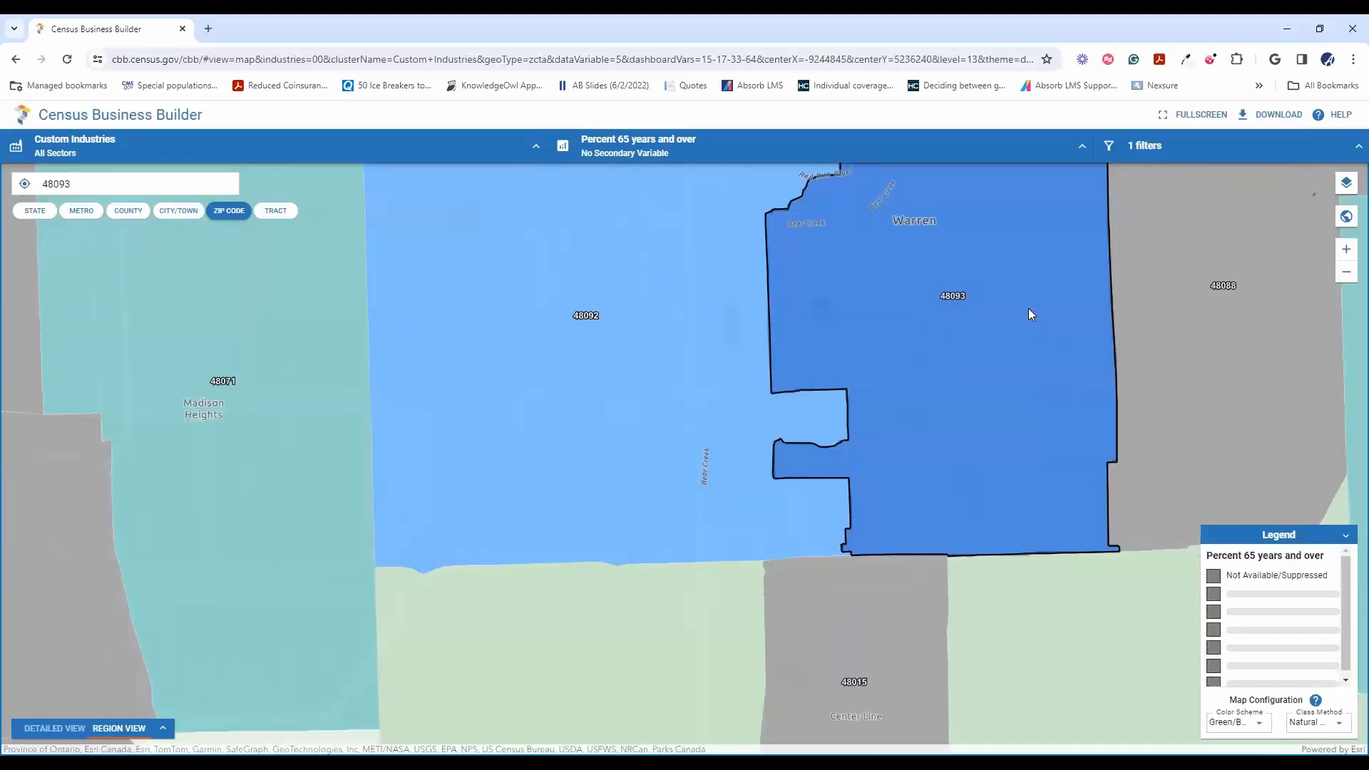
scroll(1028, 308, "down", 2)
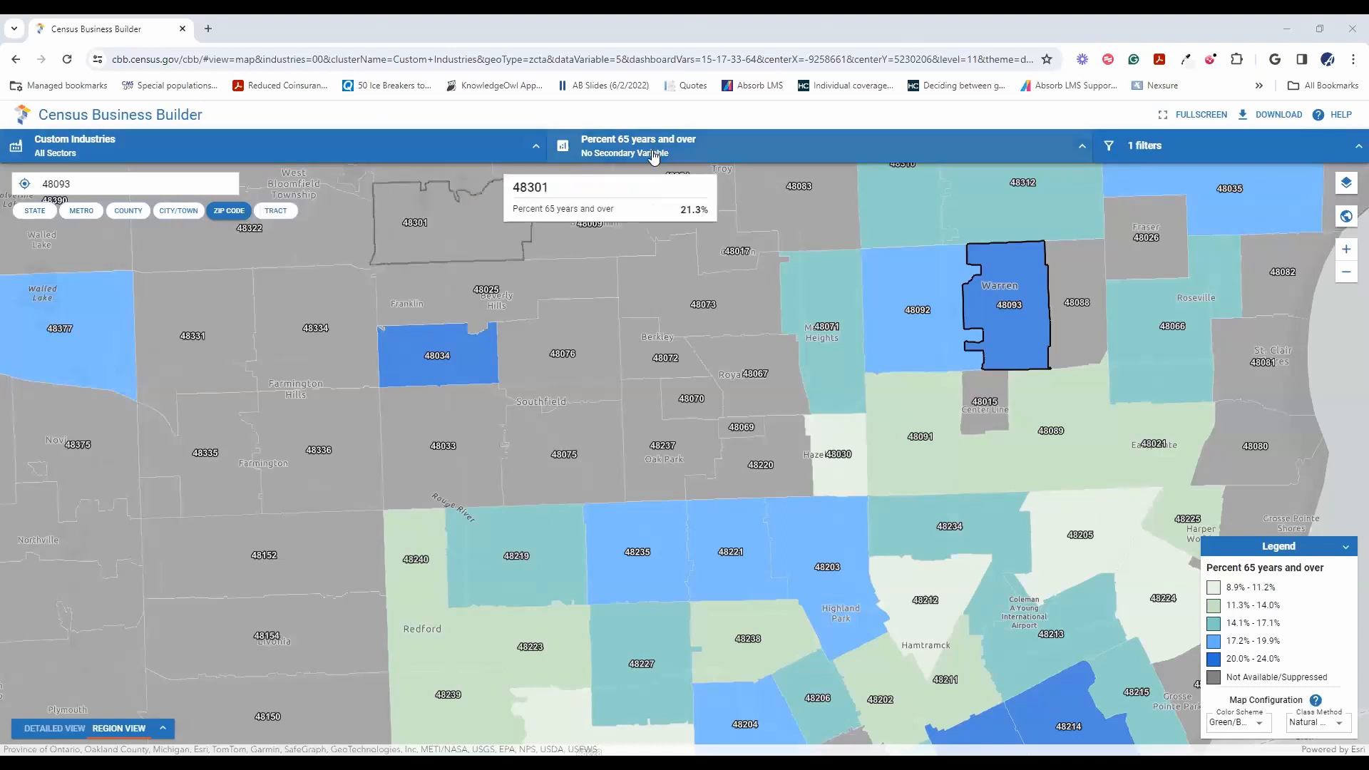
Remove the health coverage filter from the map and return to the full ZIP code view.
left_click(831, 146)
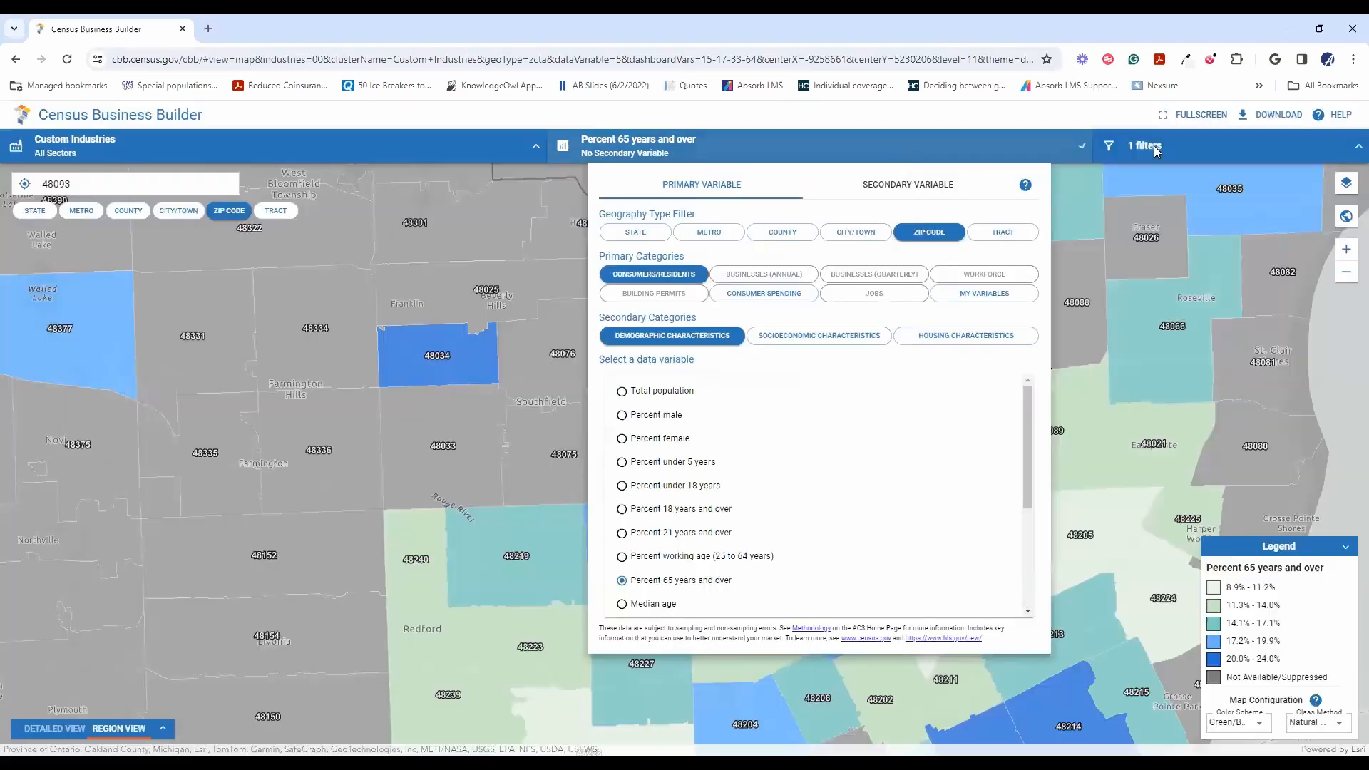
left_click(1154, 146)
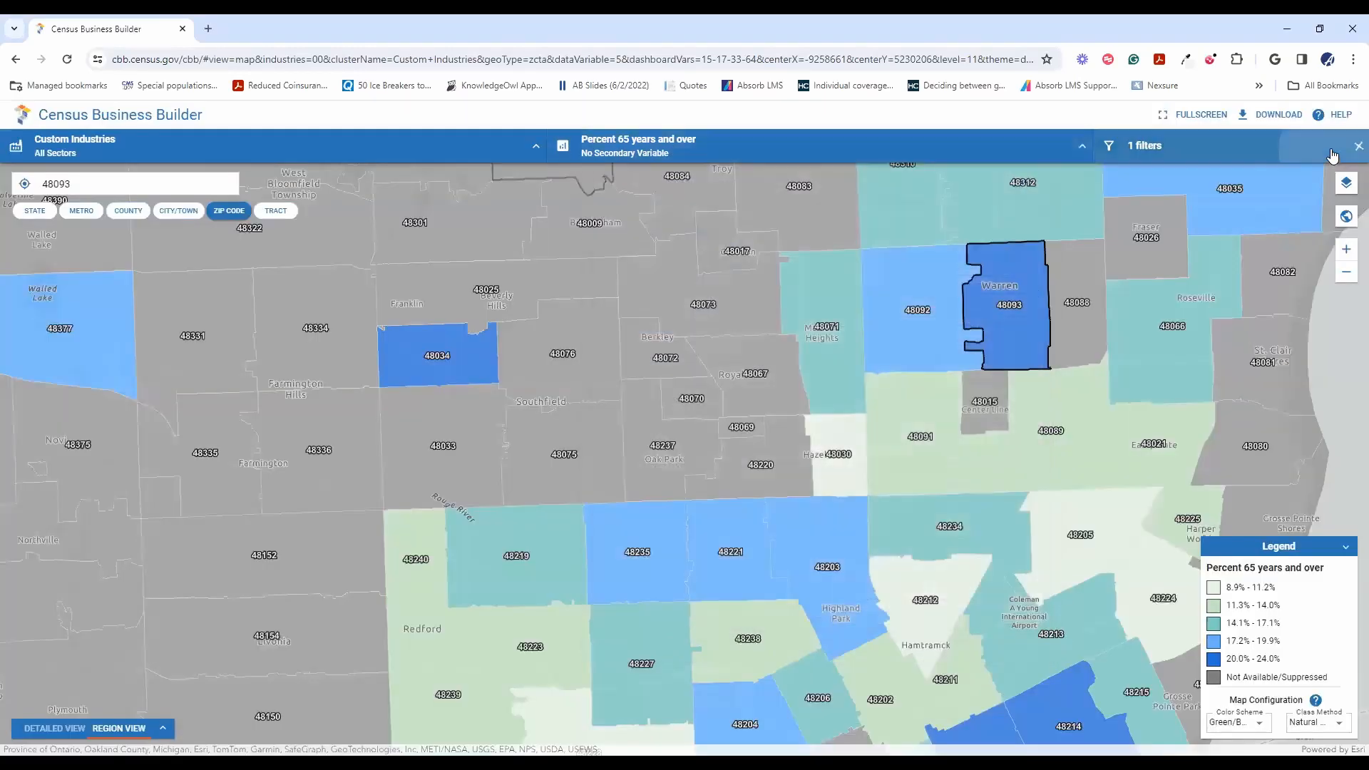
left_click(1330, 241)
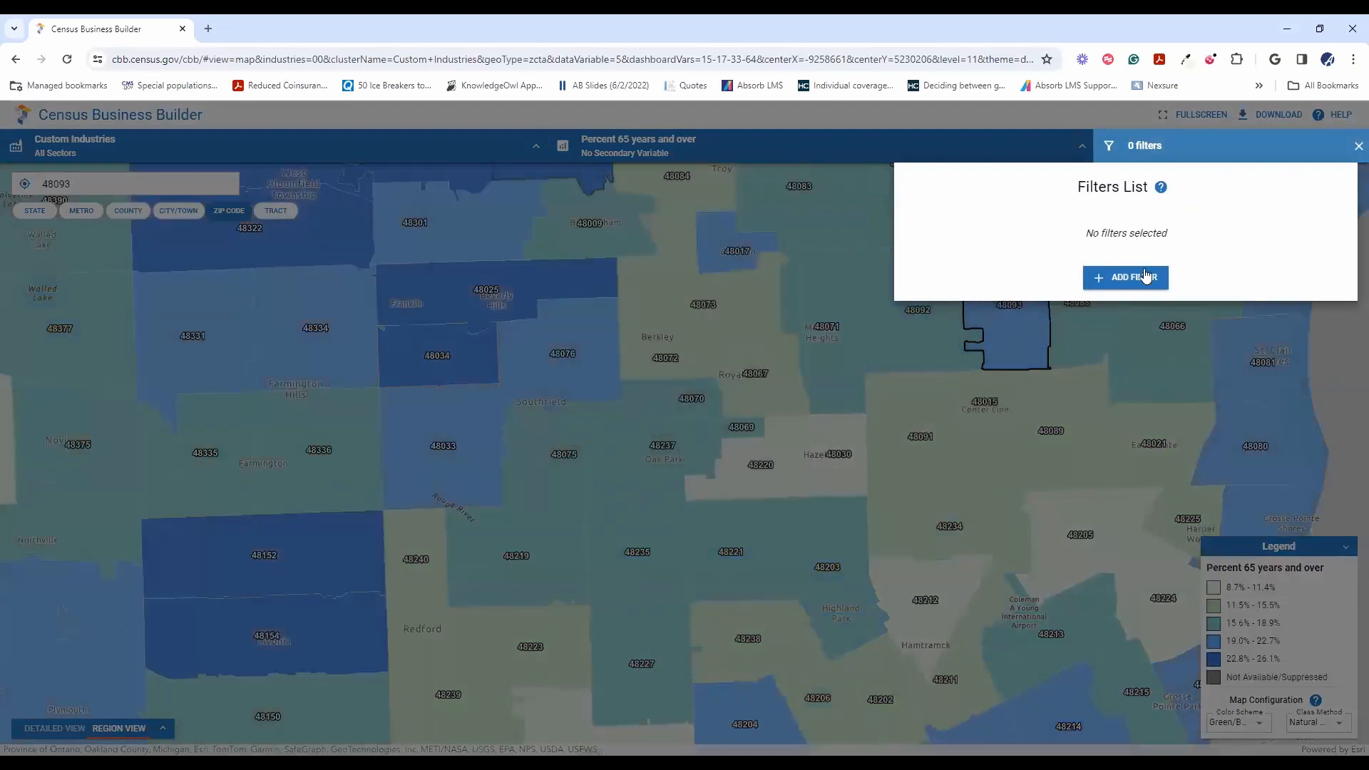
left_click(1021, 397)
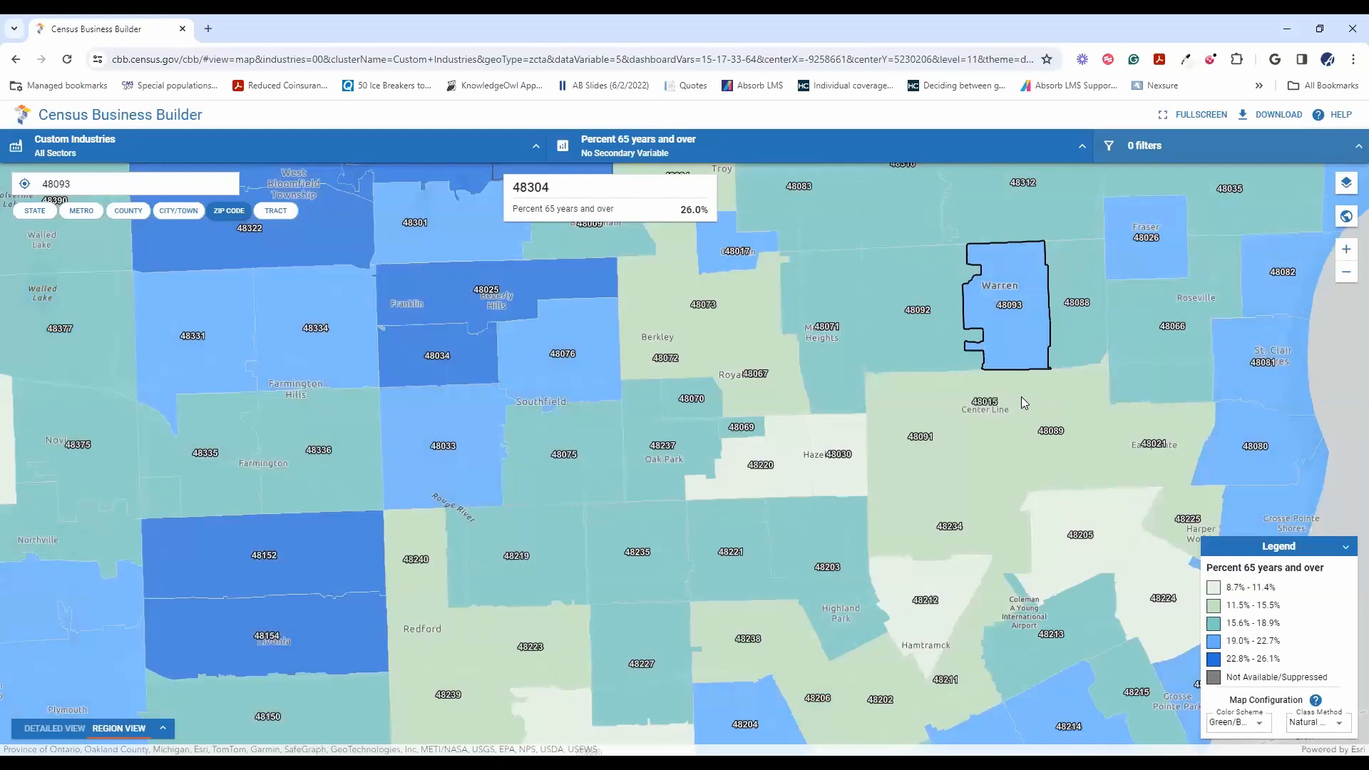
Map Median household income from the socioeconomic characteristics as the primary variable and inspect ZIP codes 48234 and 48221.
left_click(605, 148)
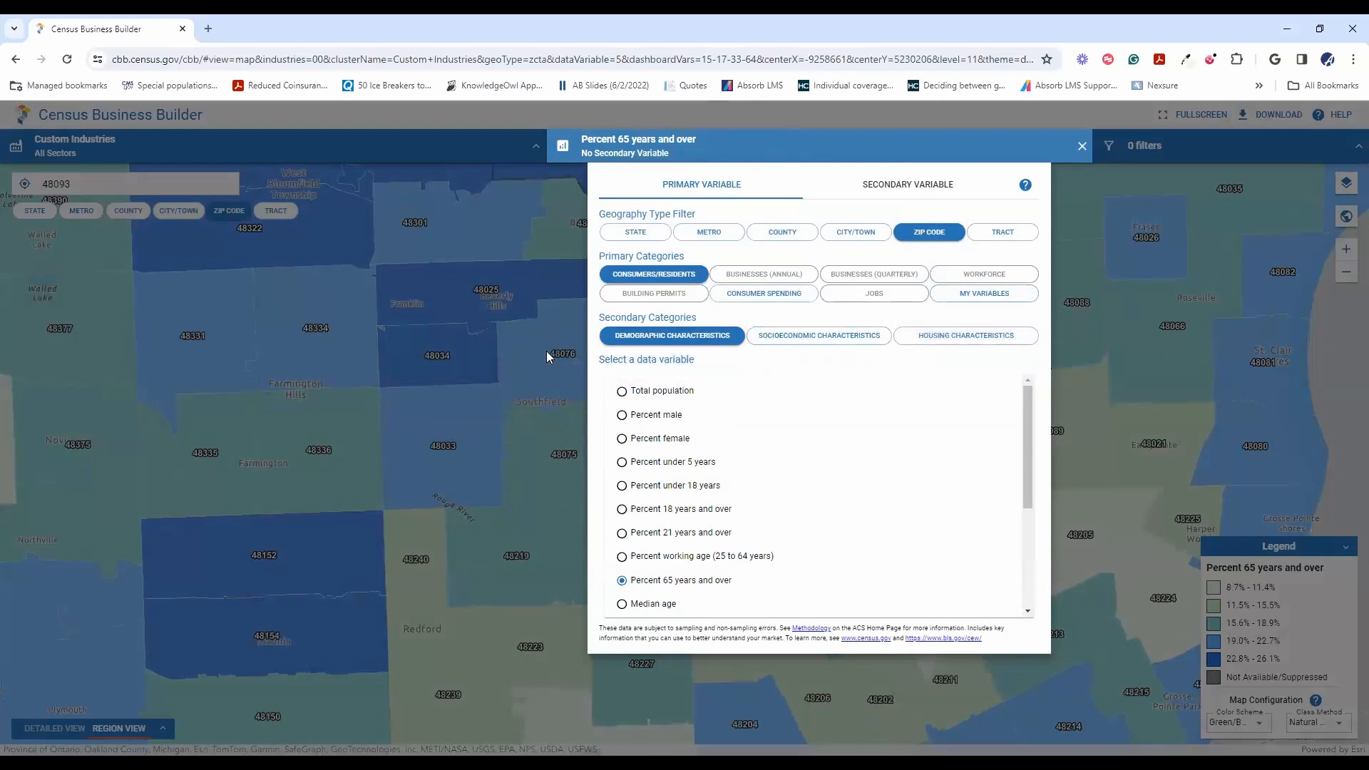
left_click(859, 338)
left_click(710, 398)
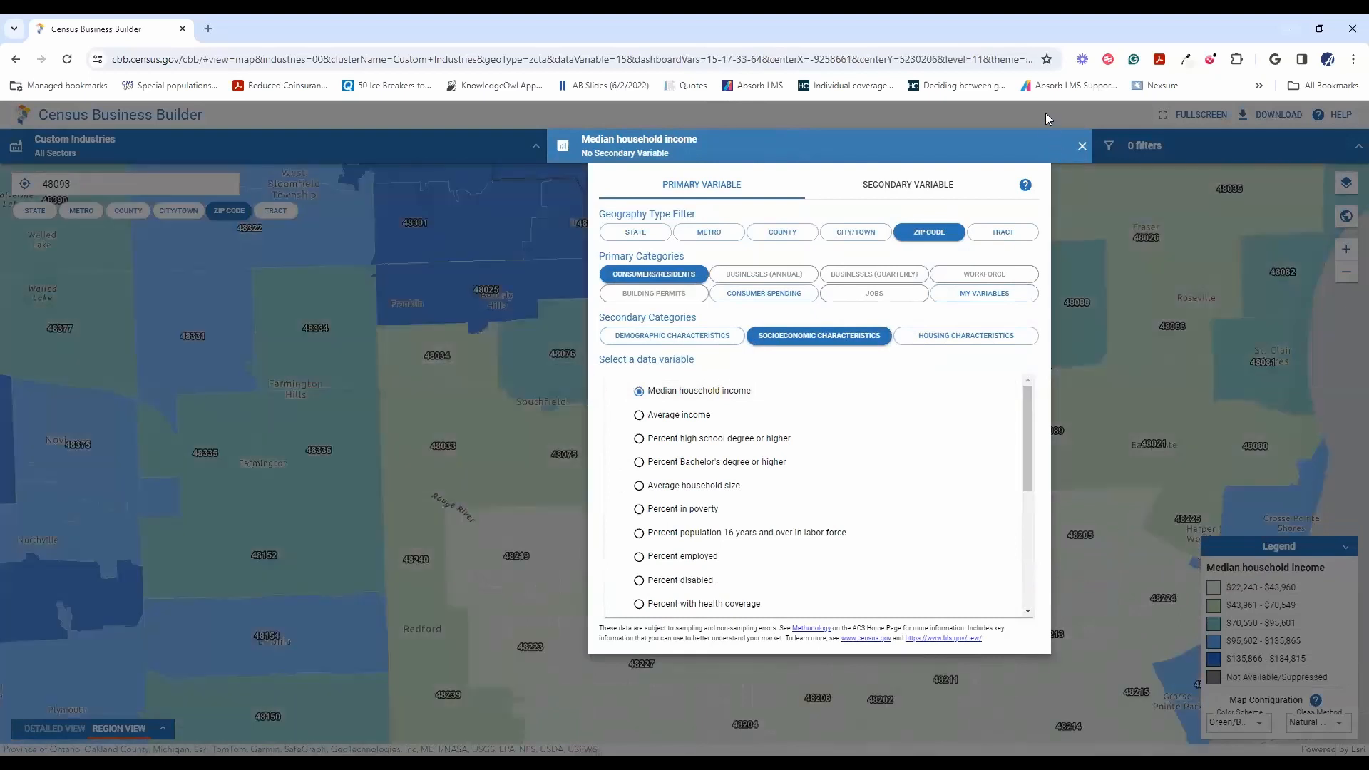
left_click(1081, 145)
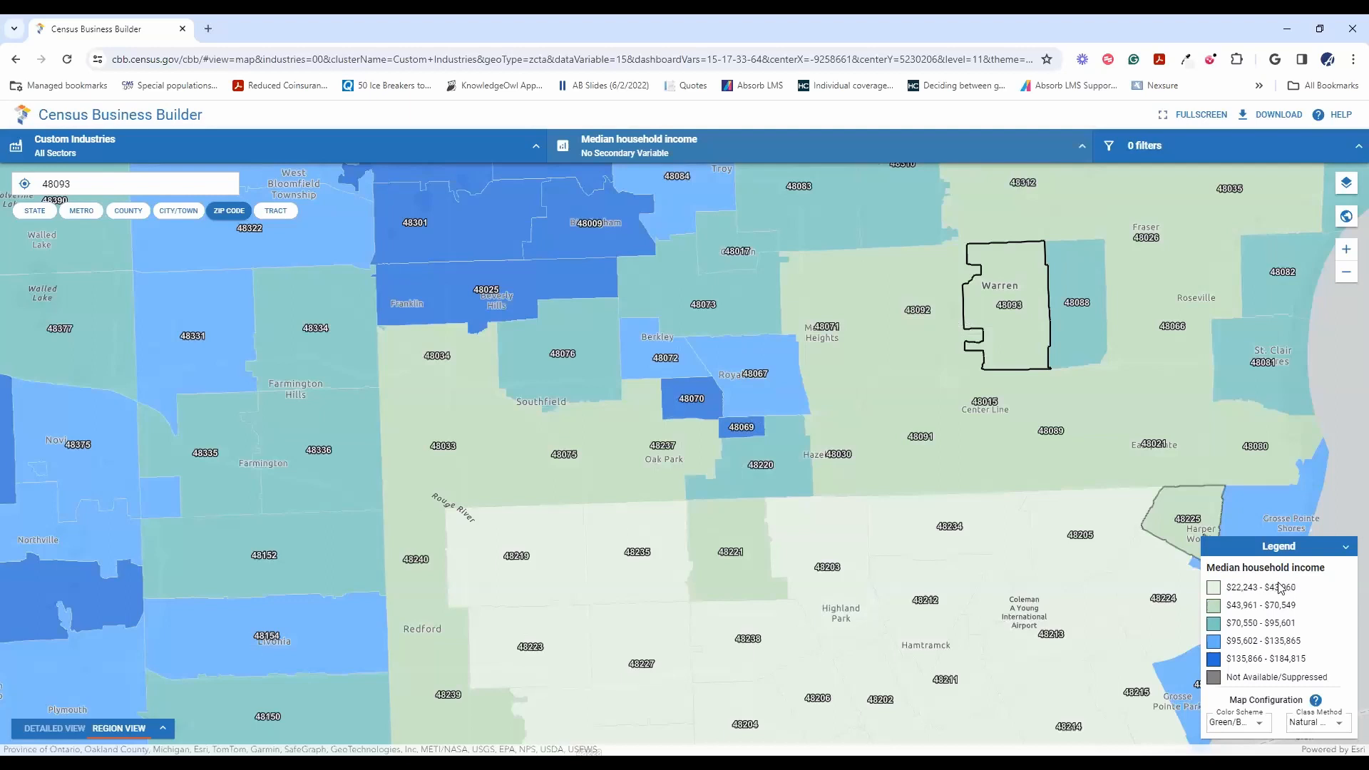
mouse_move(975, 588)
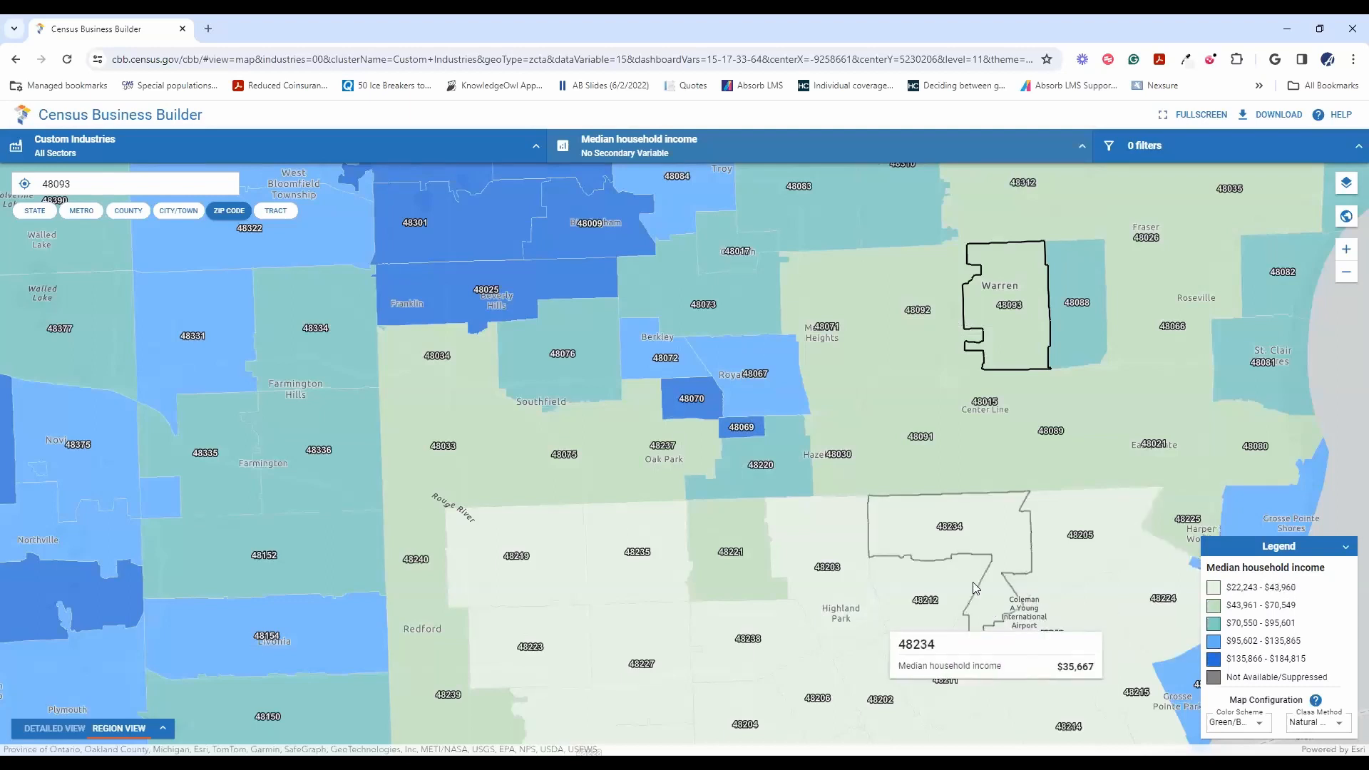
mouse_move(918, 596)
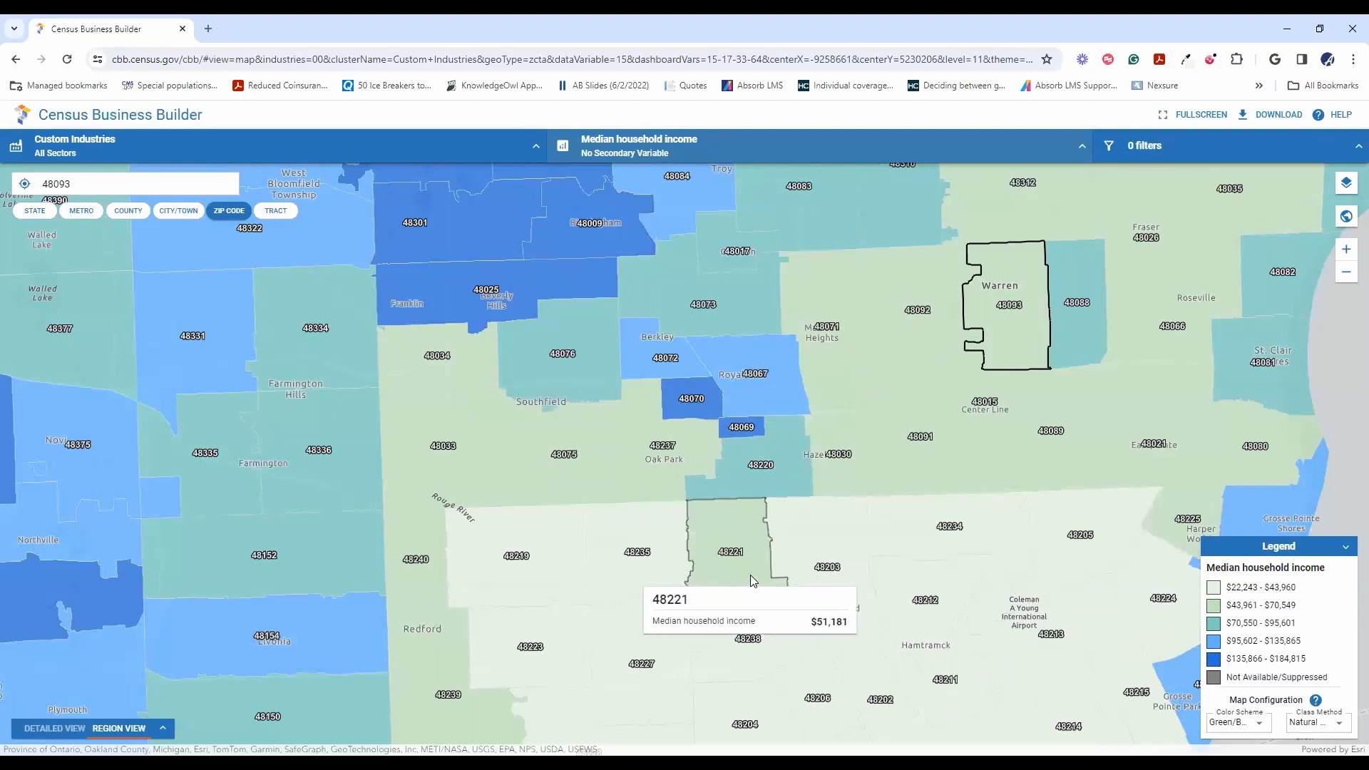
Add a ZIP-code-level map filter on Median household income from the Consumers/Residents socioeconomic characteristics.
left_click(1176, 153)
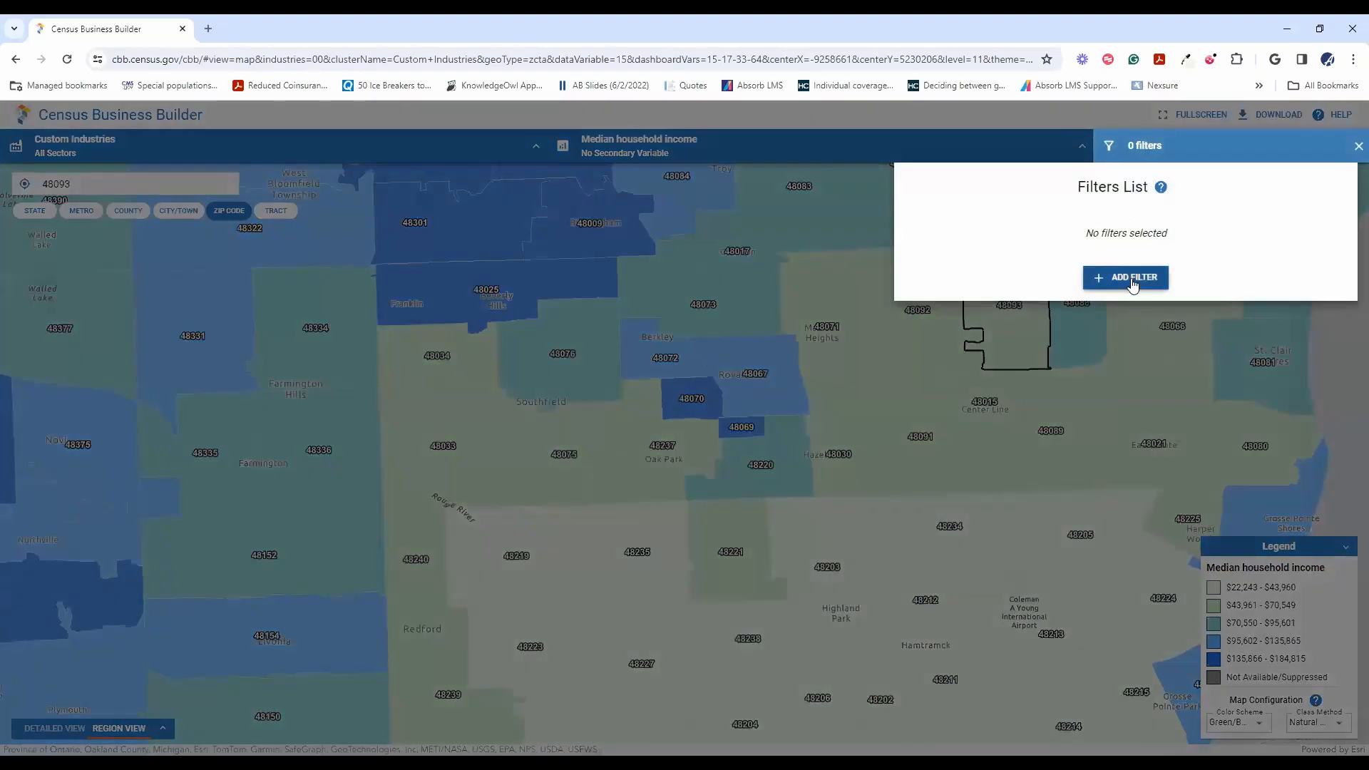
left_click(1133, 281)
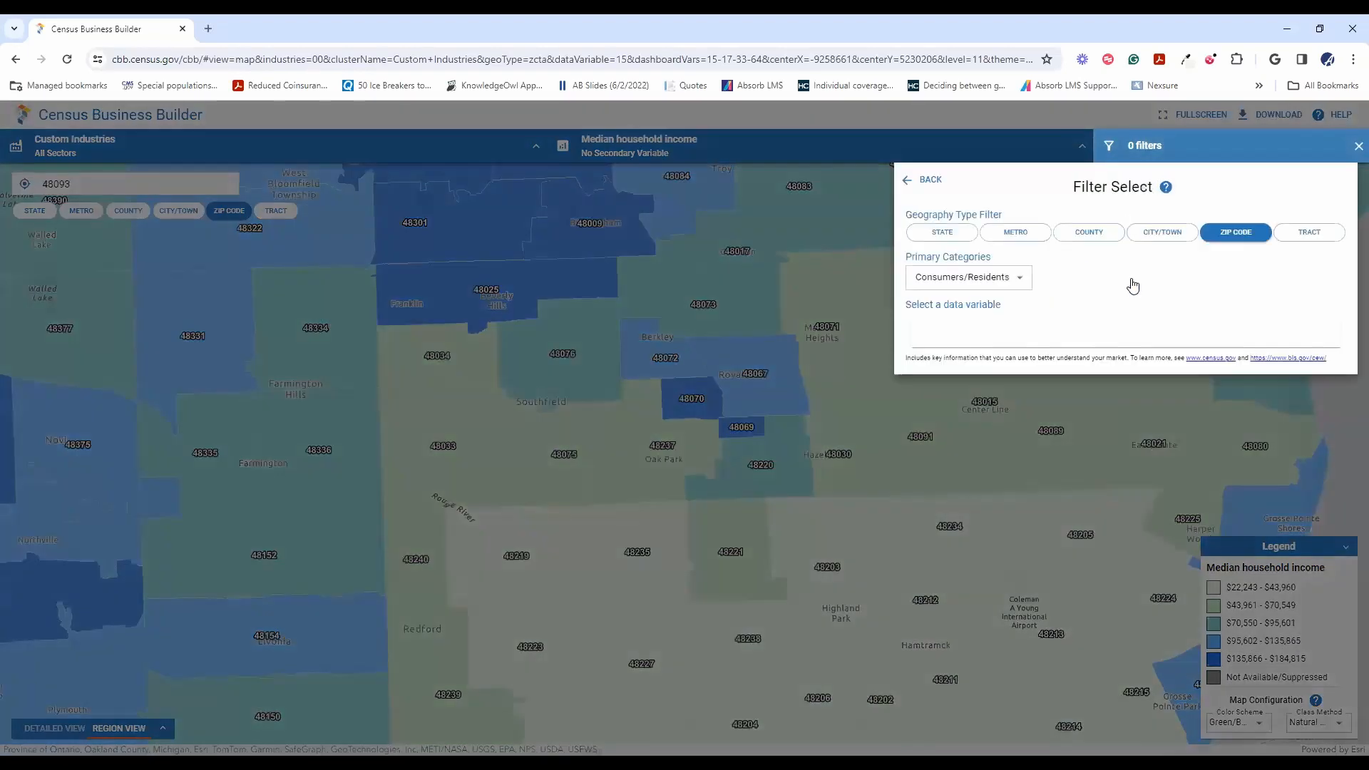
left_click(1013, 282)
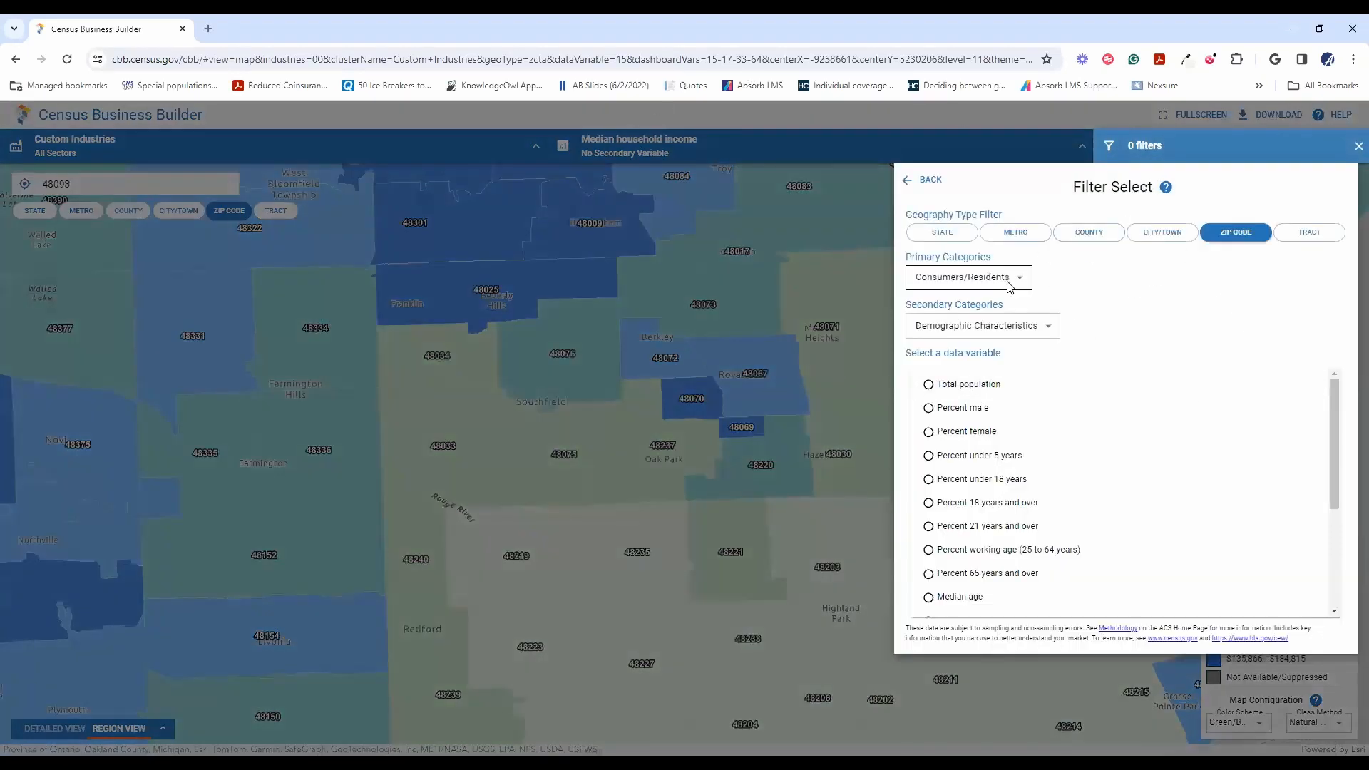
left_click(993, 280)
left_click(998, 326)
left_click(1004, 381)
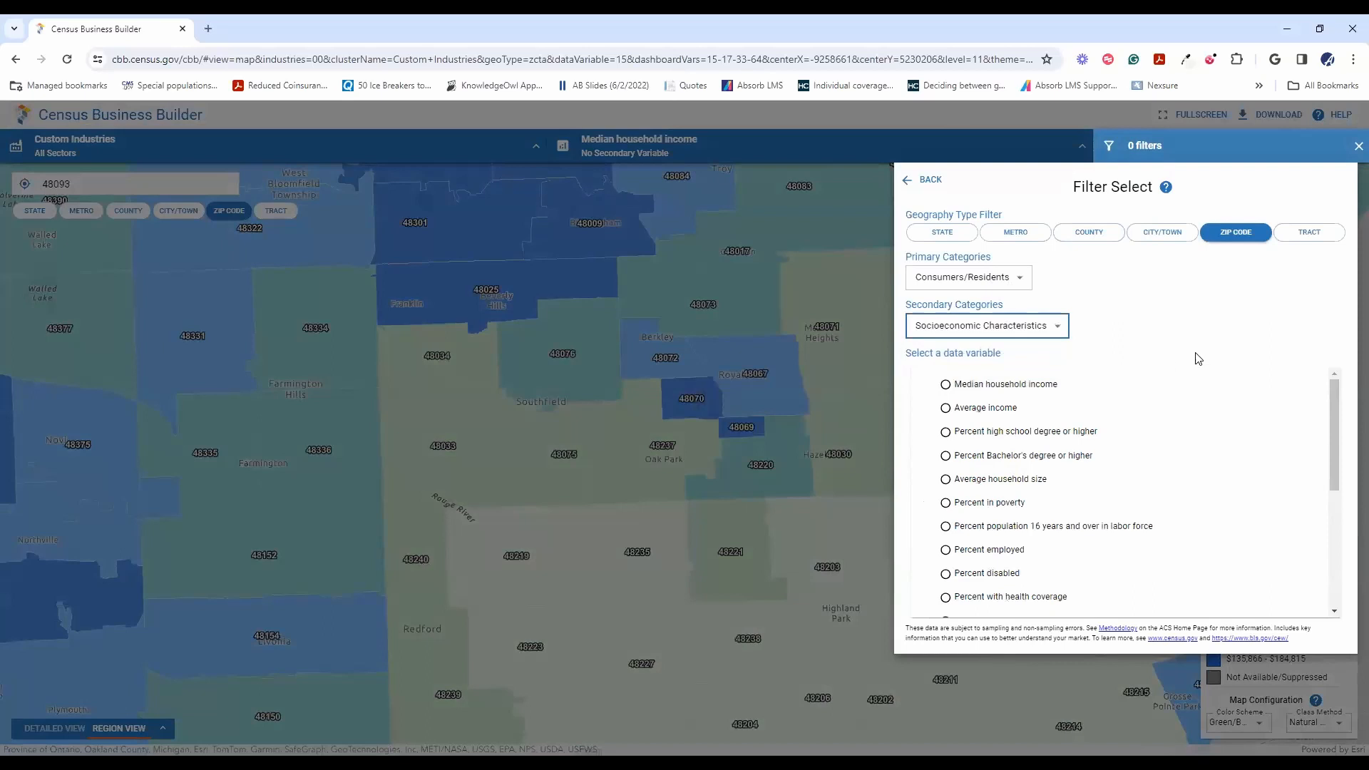
left_click(1023, 384)
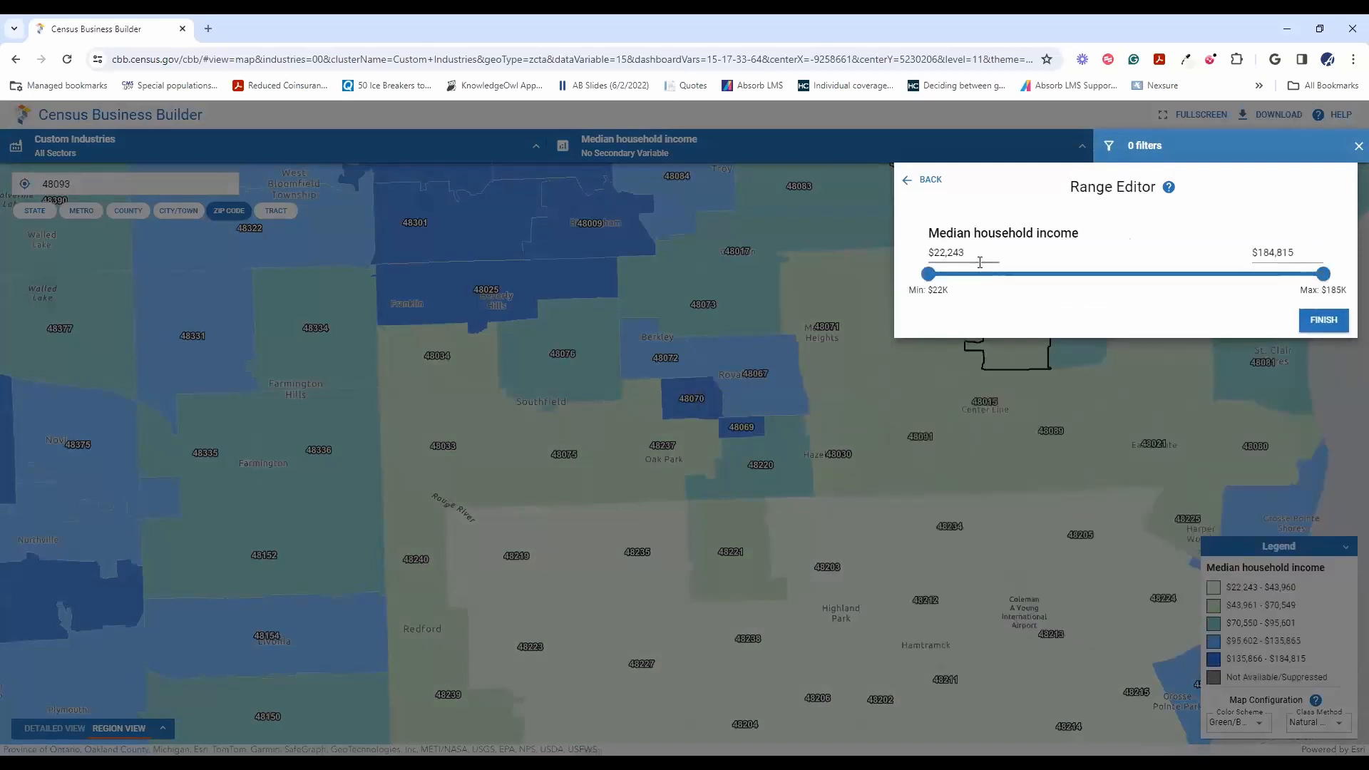
Set the median household income filter's minimum to $33,064 and finish it.
triple_click(945, 250)
type("33,064")
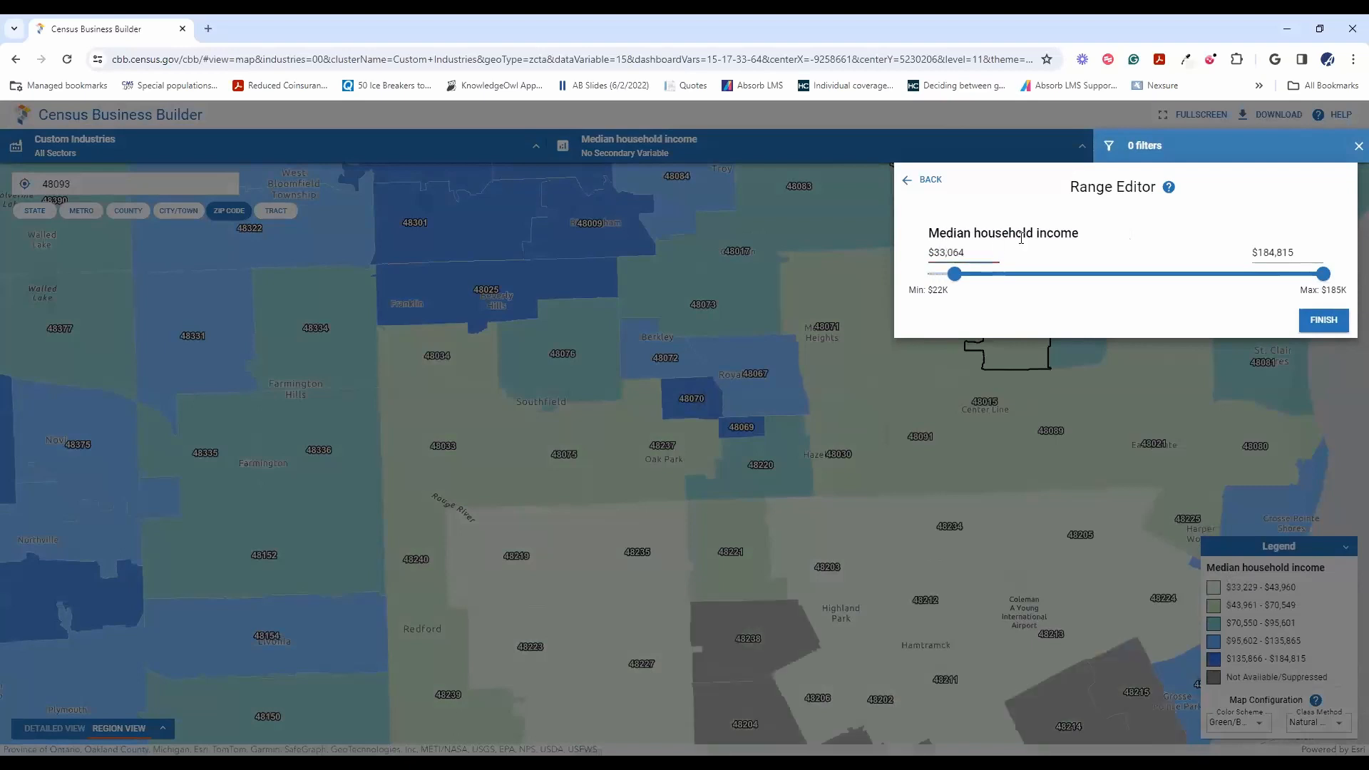
left_click(1028, 192)
left_click(1318, 318)
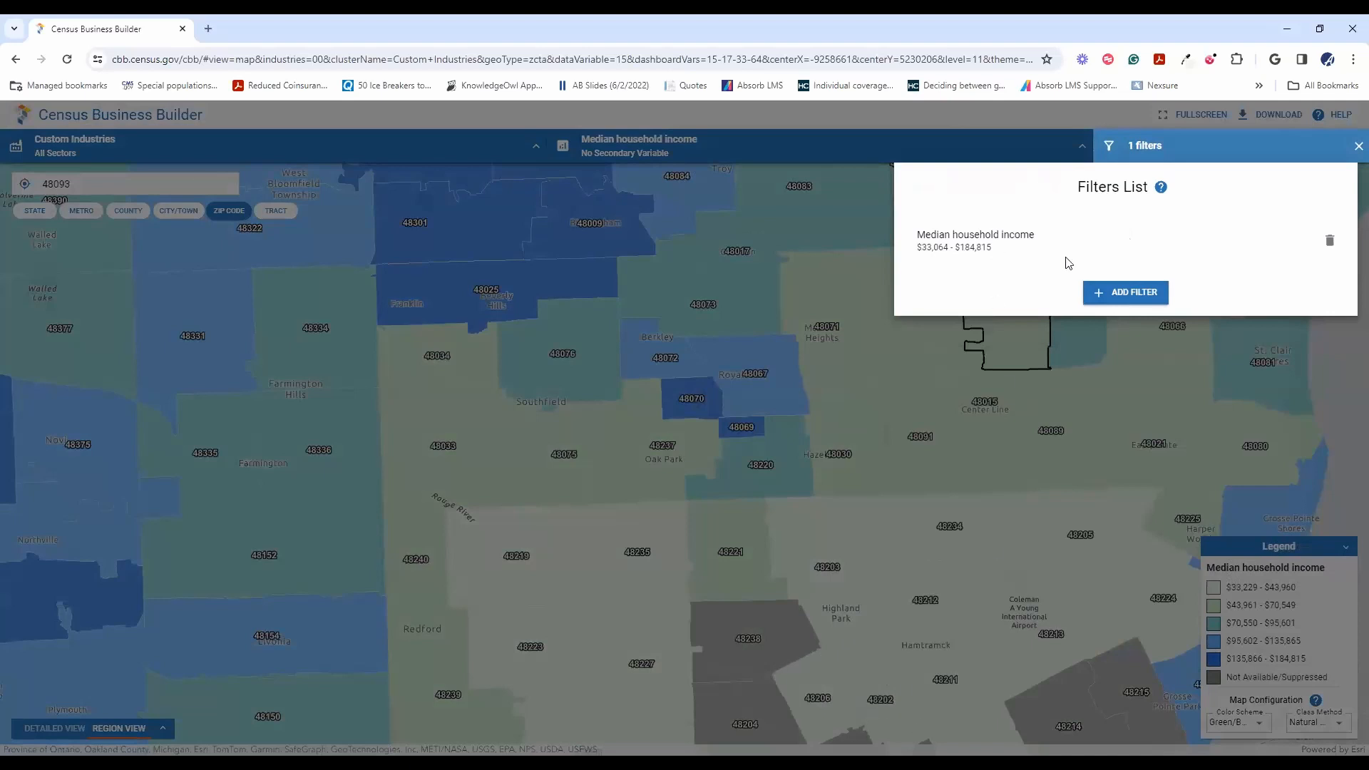
Add a second ZIP-code-level filter on Average household size from the Consumers/Residents socioeconomic characteristics.
left_click(1127, 292)
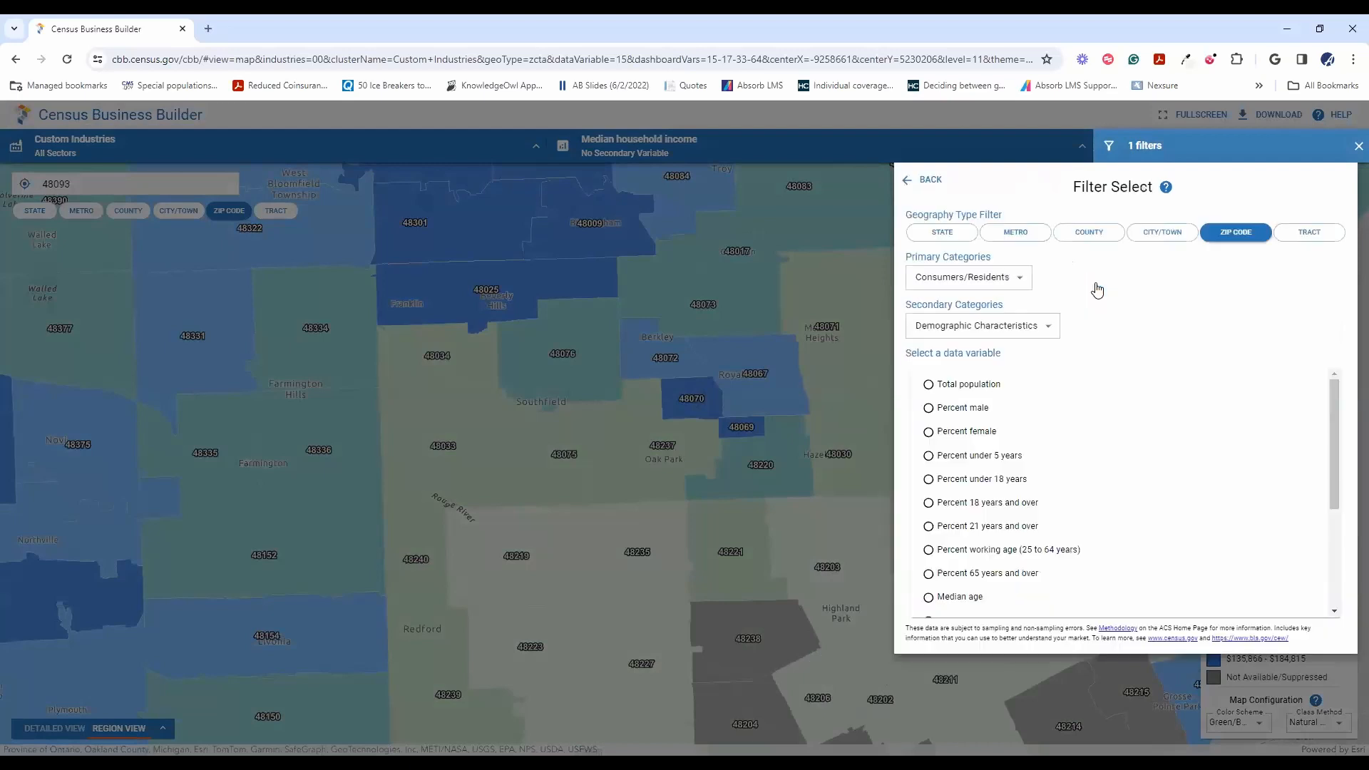
scroll(1061, 407, "down", 2)
scroll(1084, 403, "down", 1)
left_click(998, 325)
left_click(1016, 382)
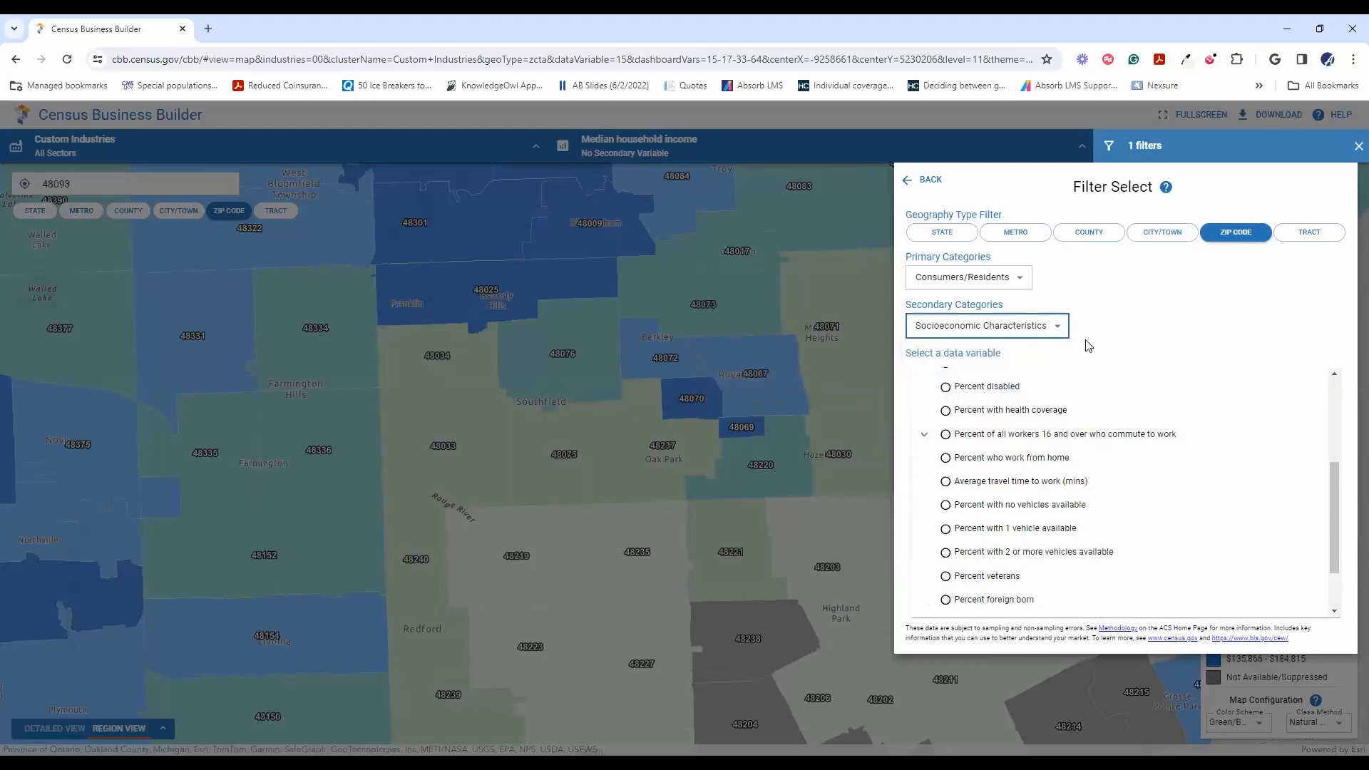
scroll(1189, 462, "up", 3)
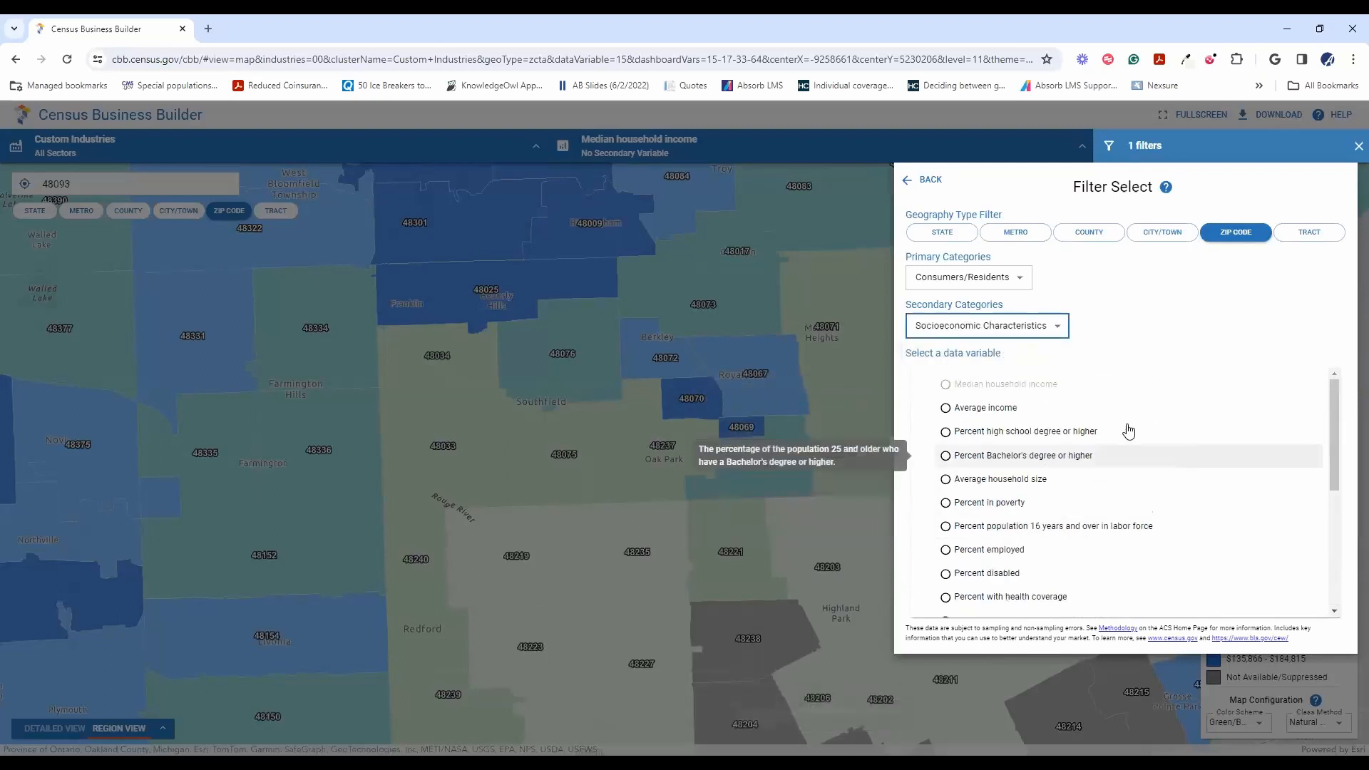
left_click(1097, 487)
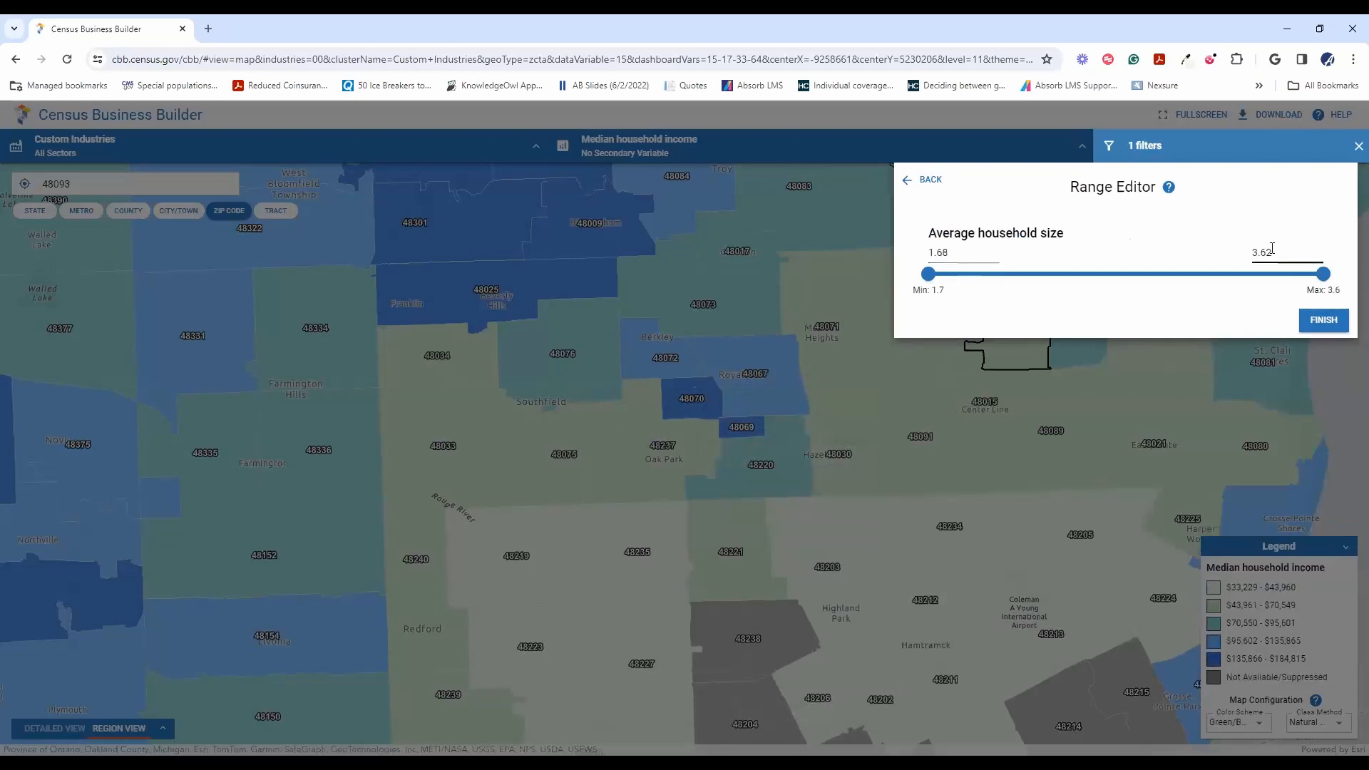
Set the average household size filter's minimum to 2.5, finish it, and return to the map.
mouse_move(927, 276)
left_click_drag(927, 276, 1097, 263)
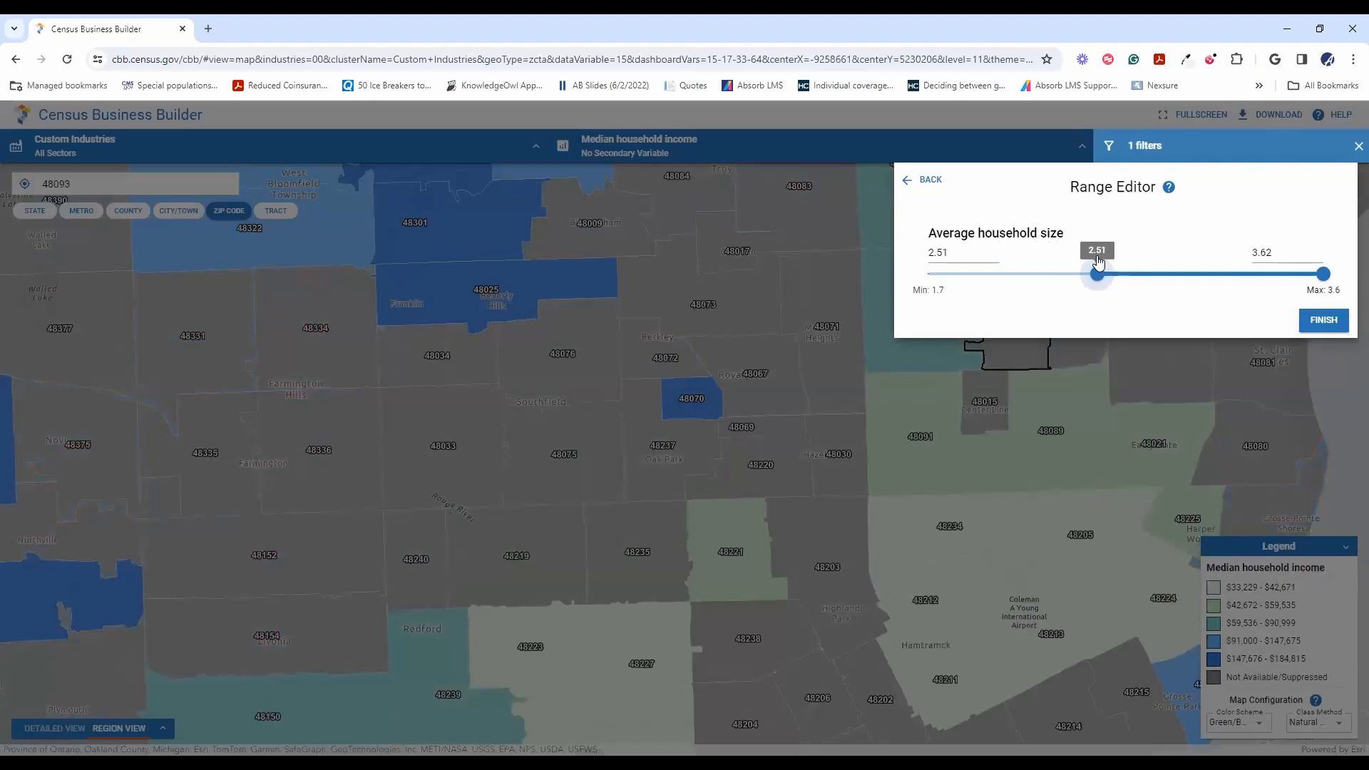
left_click_drag(1097, 263, 1095, 264)
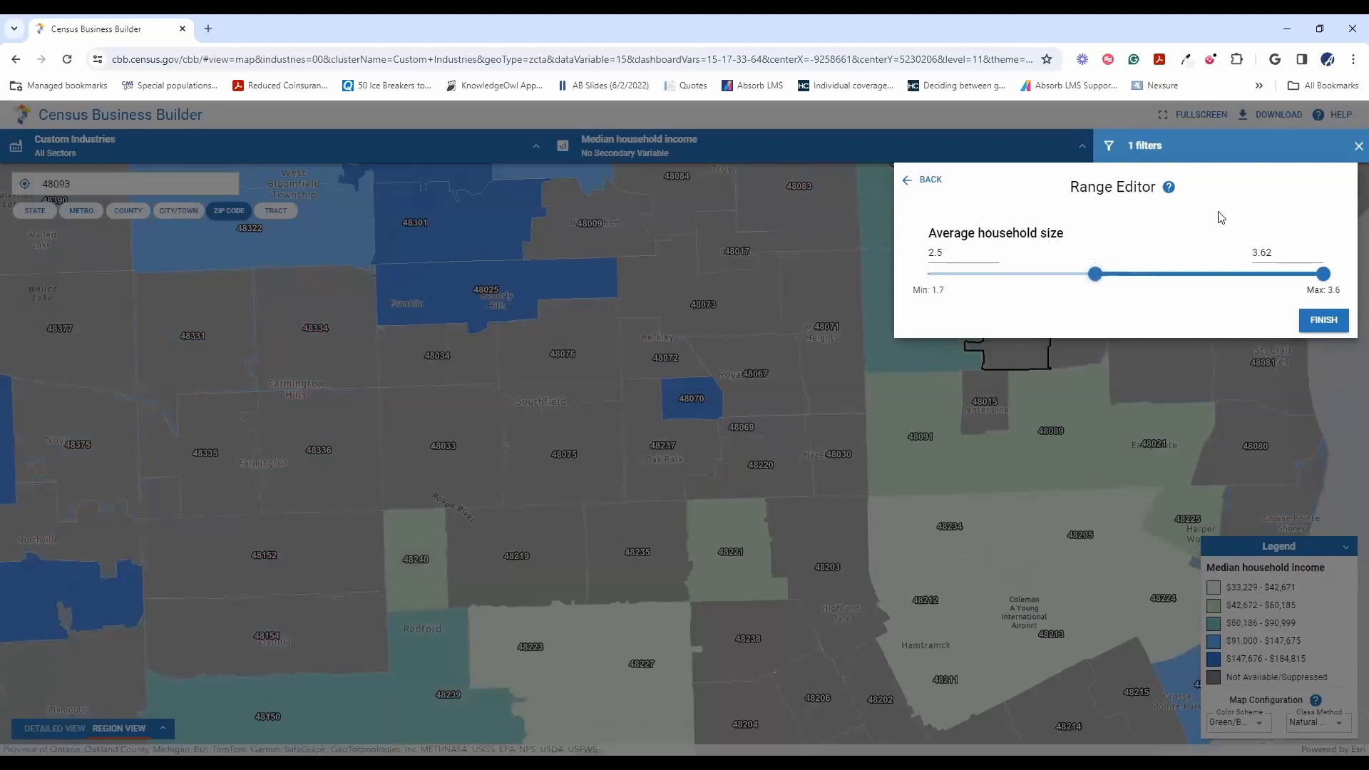
left_click(1324, 320)
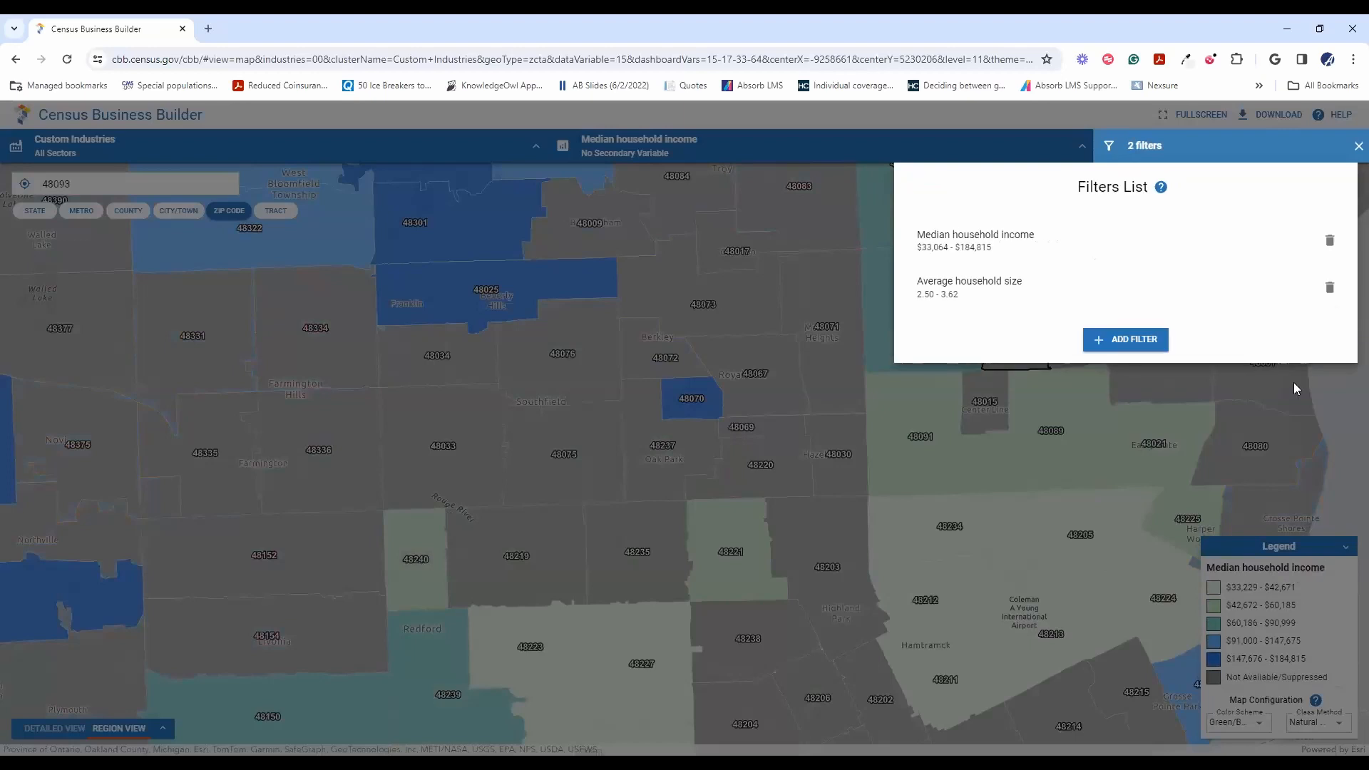
left_click(669, 298)
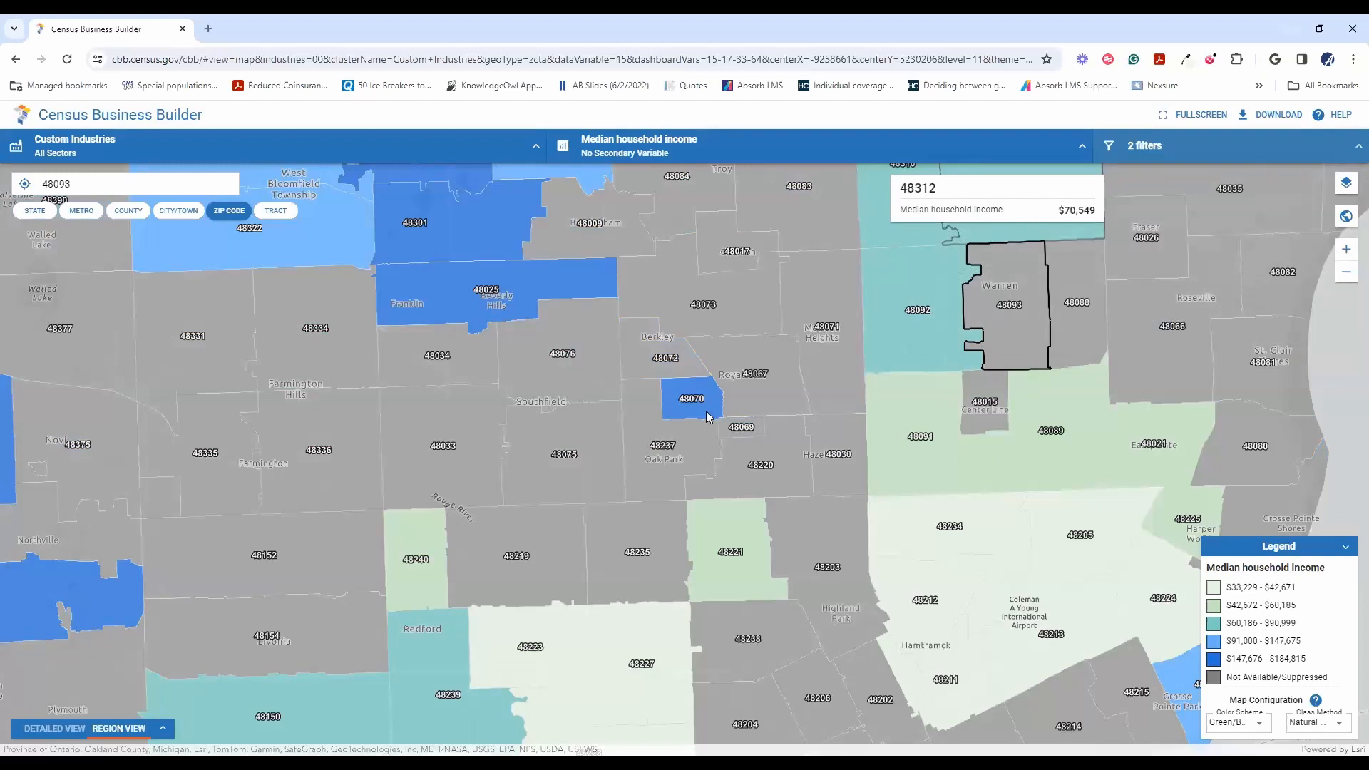
Examine the median household income and extent of ZIP code 48070 around Huntington Woods.
mouse_move(740, 419)
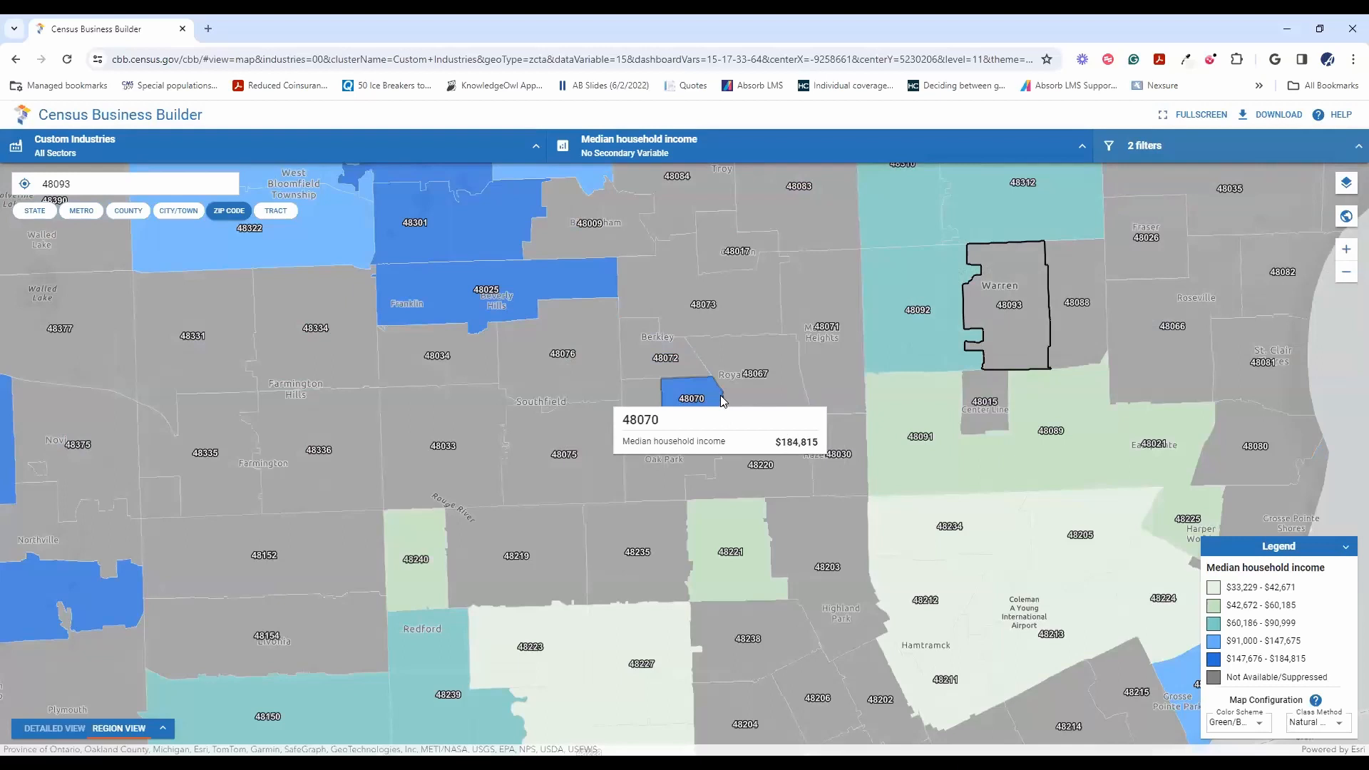
scroll(697, 394, "up", 2)
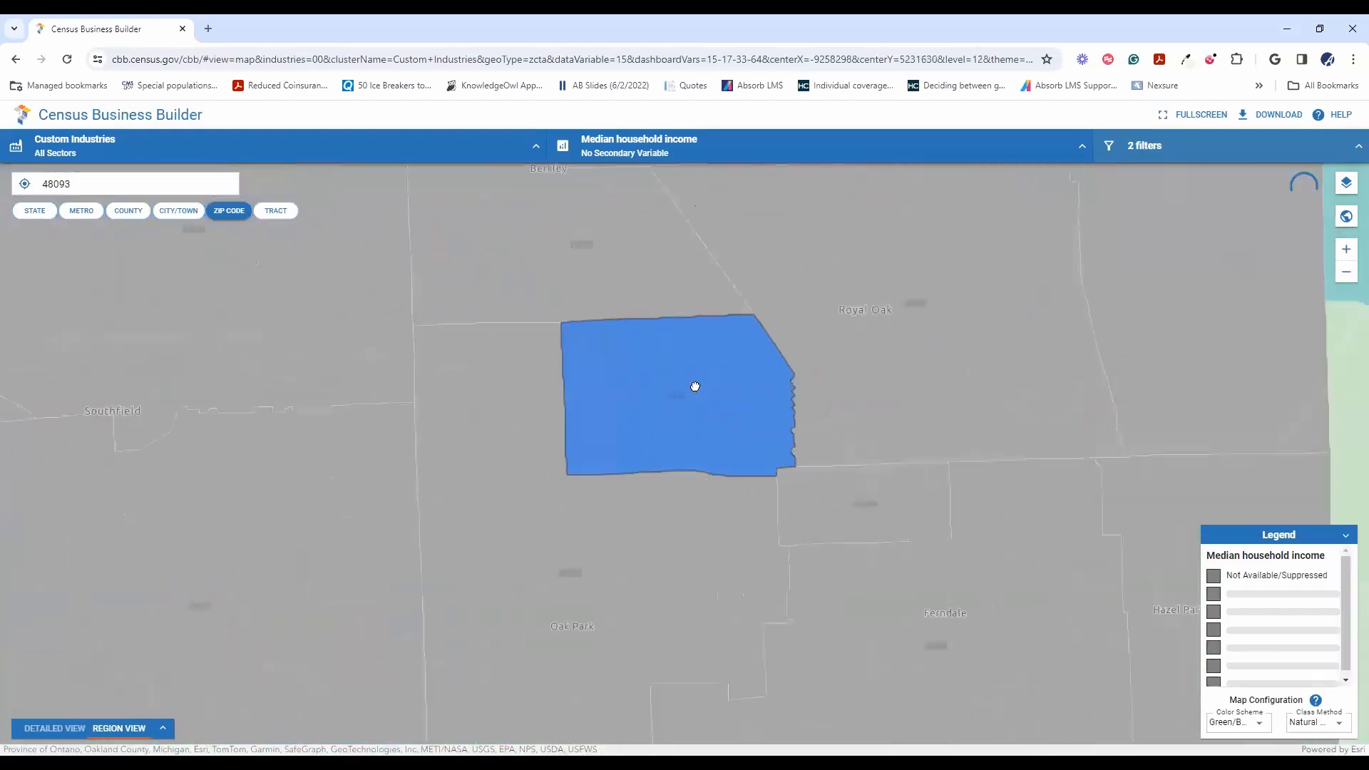
mouse_move(683, 425)
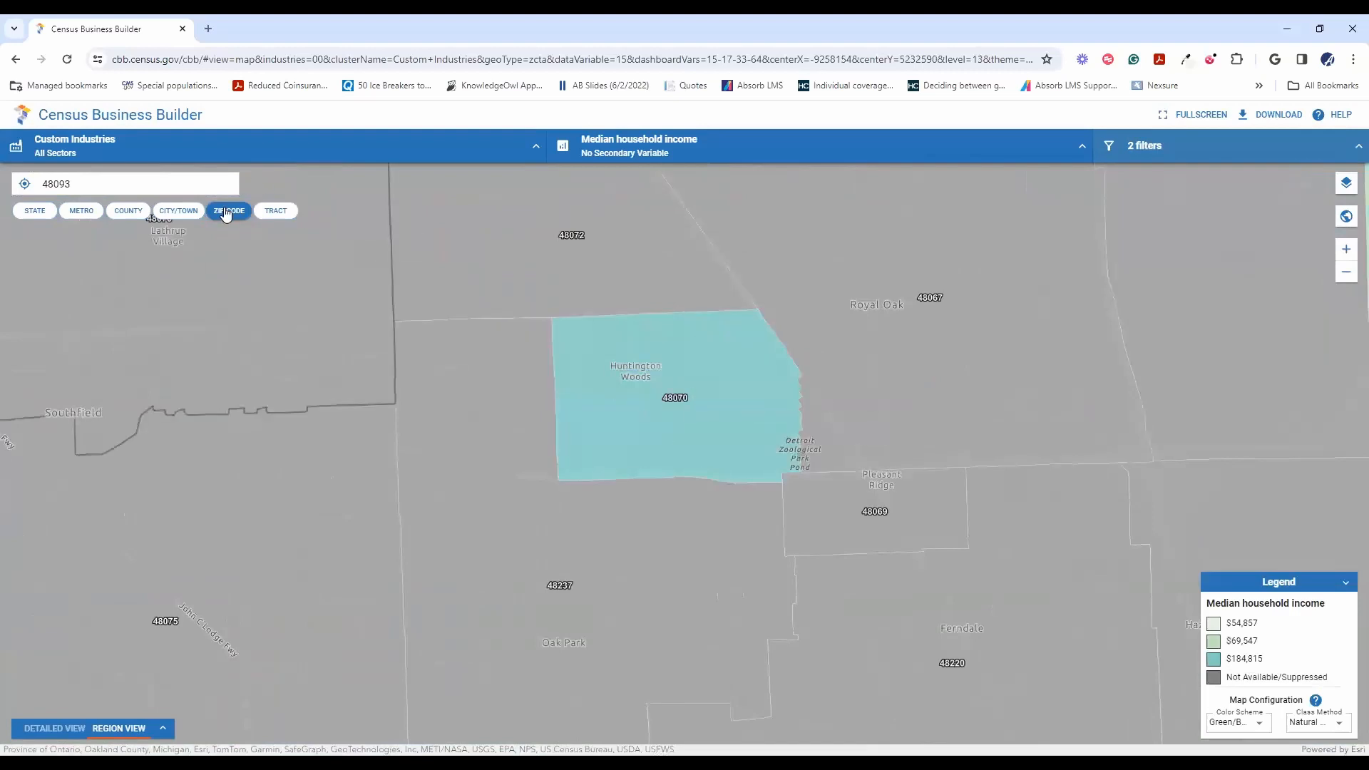
Switch the map to census tract level and examine the median household income and extent of Census Tract 1881 near Huntington Woods.
scroll(640, 423, "down", 1)
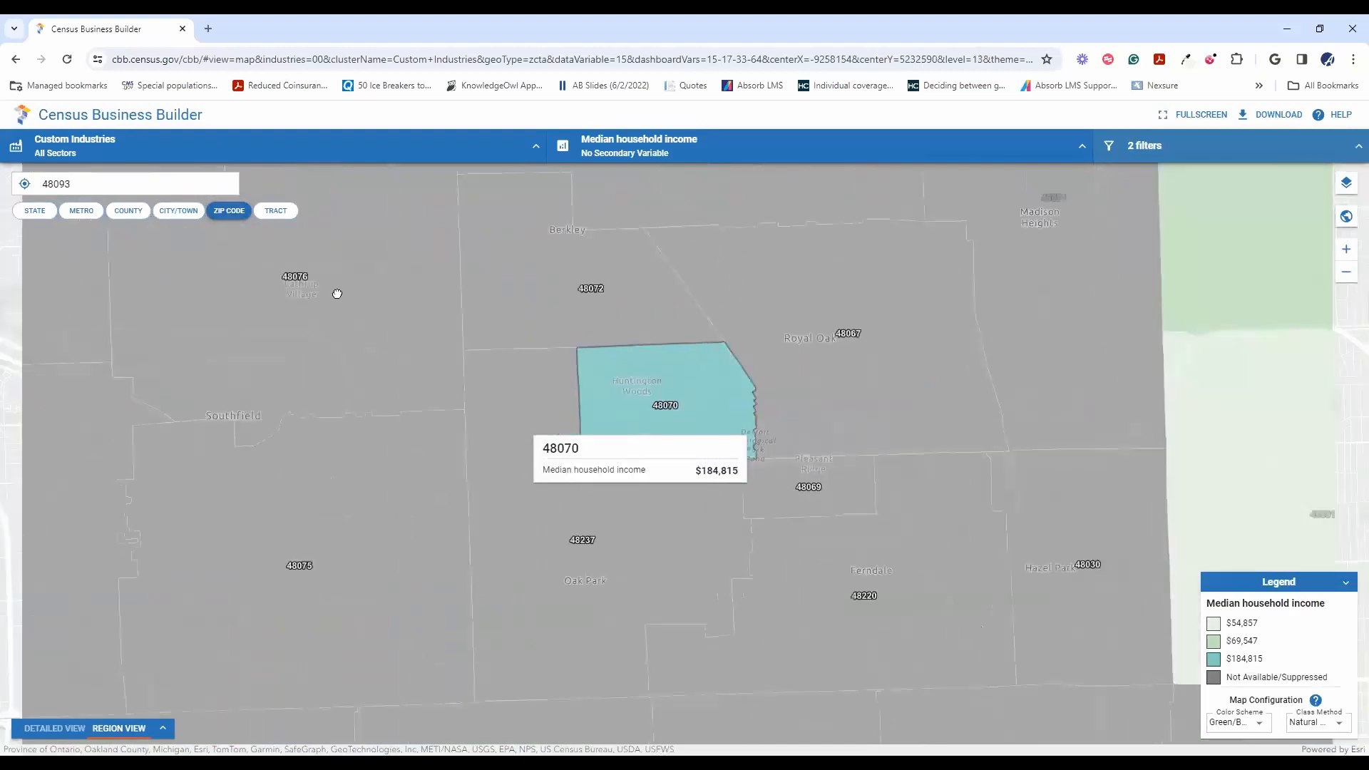
left_click(275, 210)
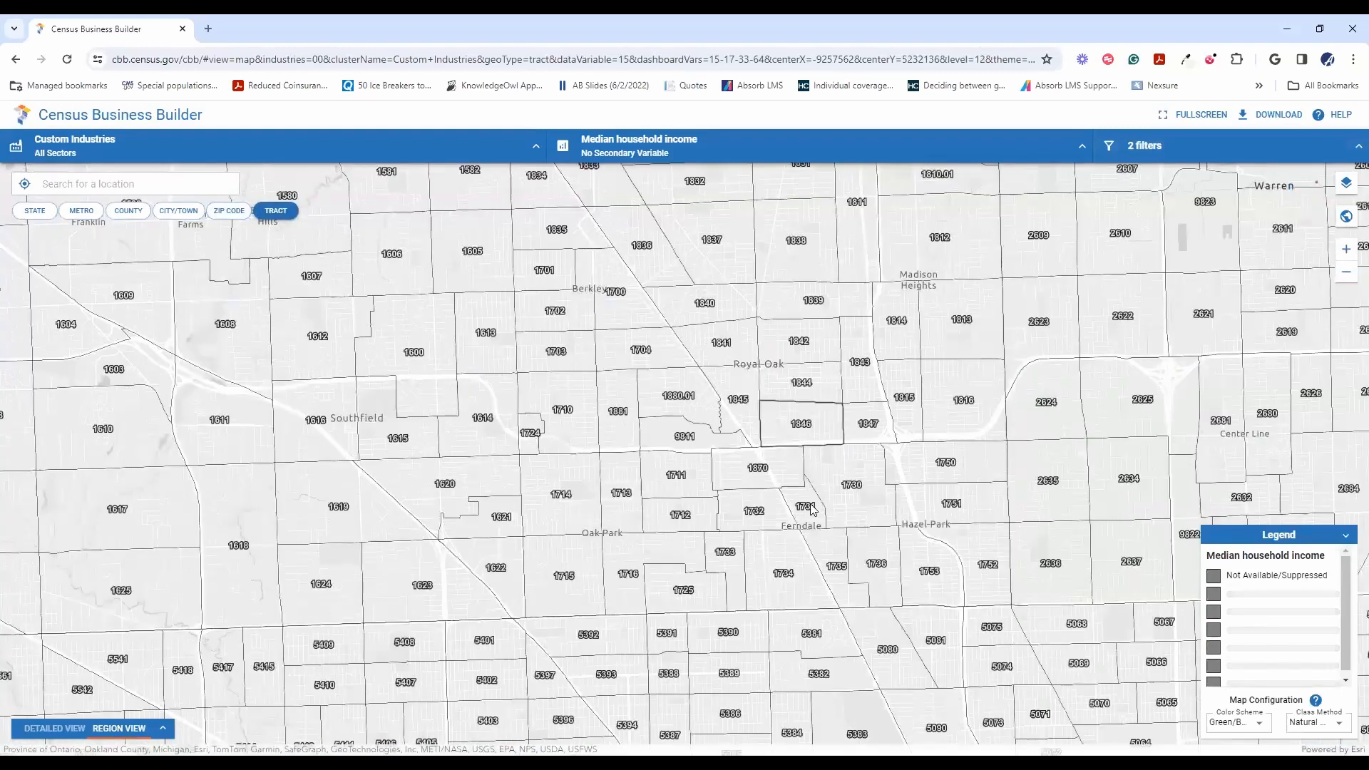
scroll(833, 428, "down", 1)
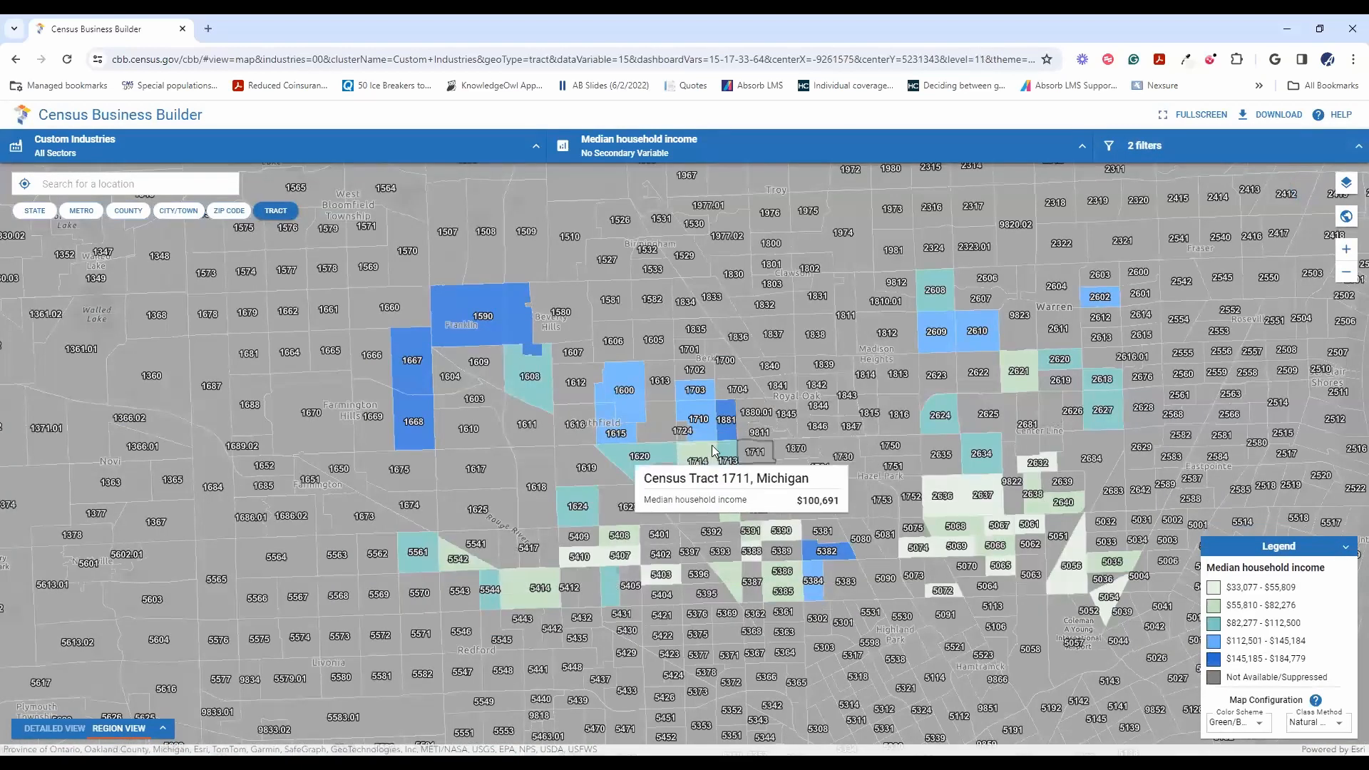
scroll(721, 418, "up", 3)
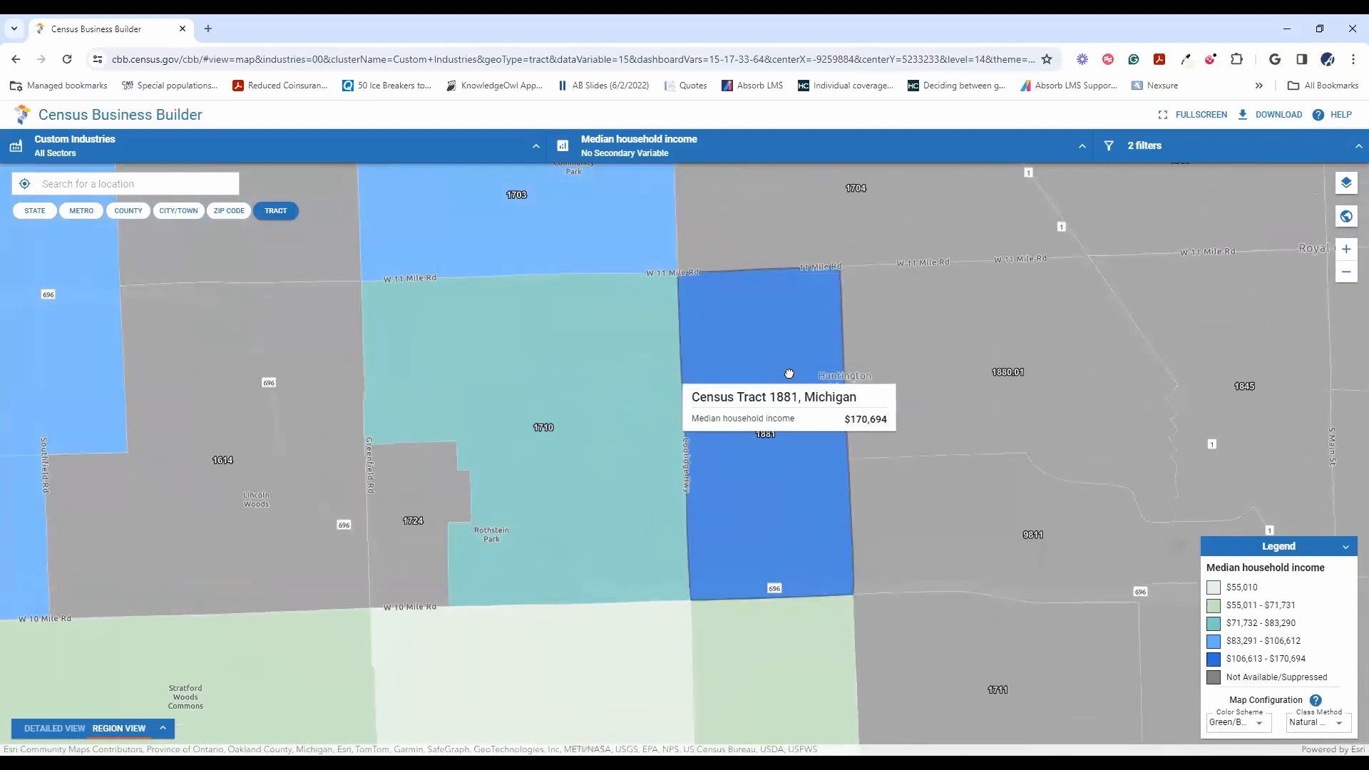
scroll(789, 374, "up", 1)
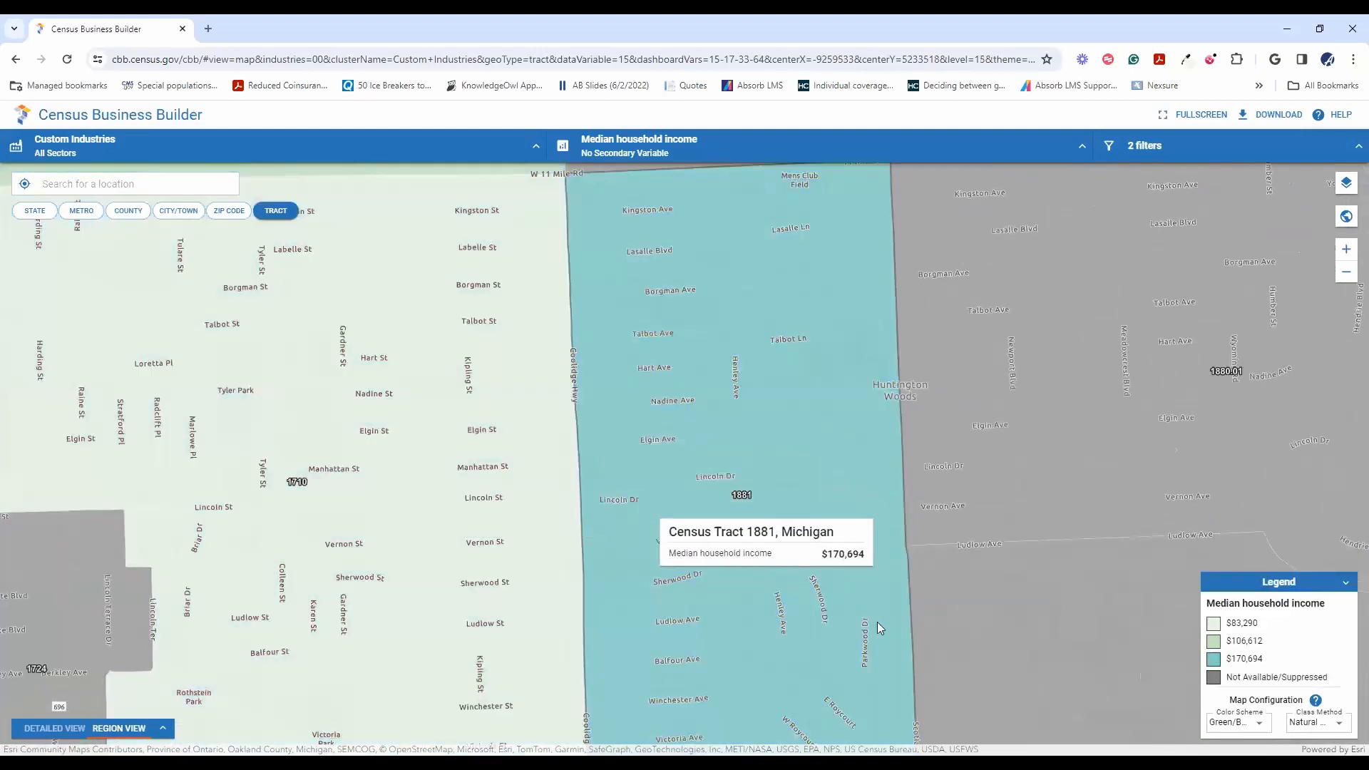
left_click_drag(1006, 695, 978, 566)
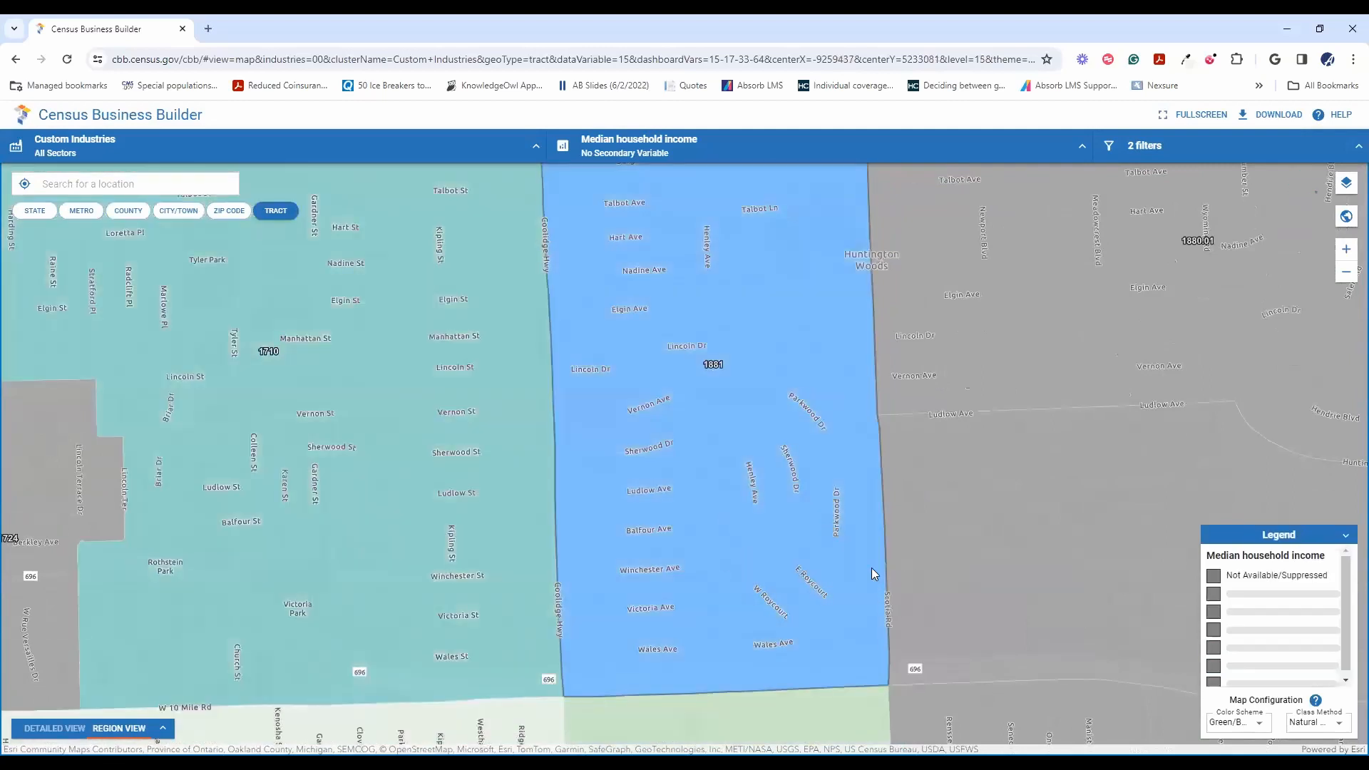
scroll(735, 423, "down", 2)
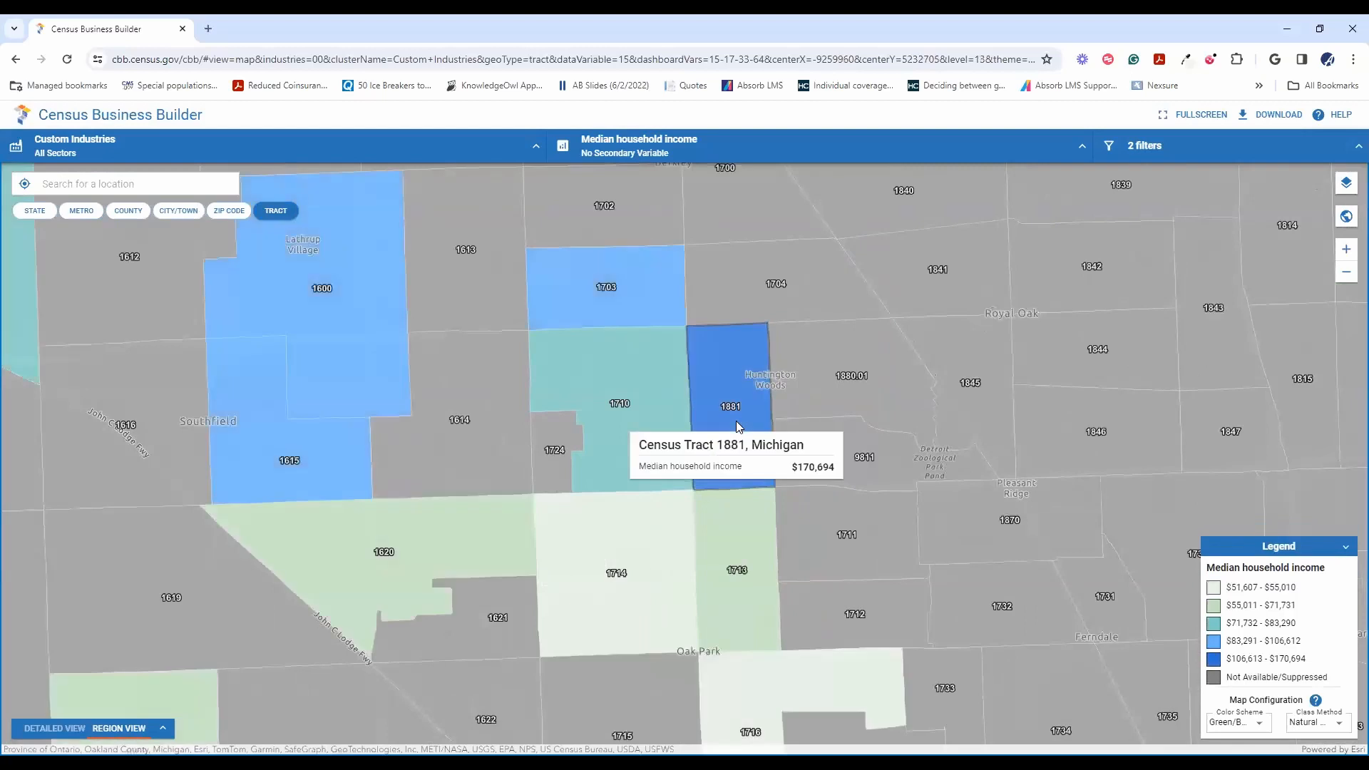
Examine the median household income of the filtered census tracts east of Huntington Woods, down to Census Tract 2636 near Hazel Park.
scroll(737, 426, "down", 1)
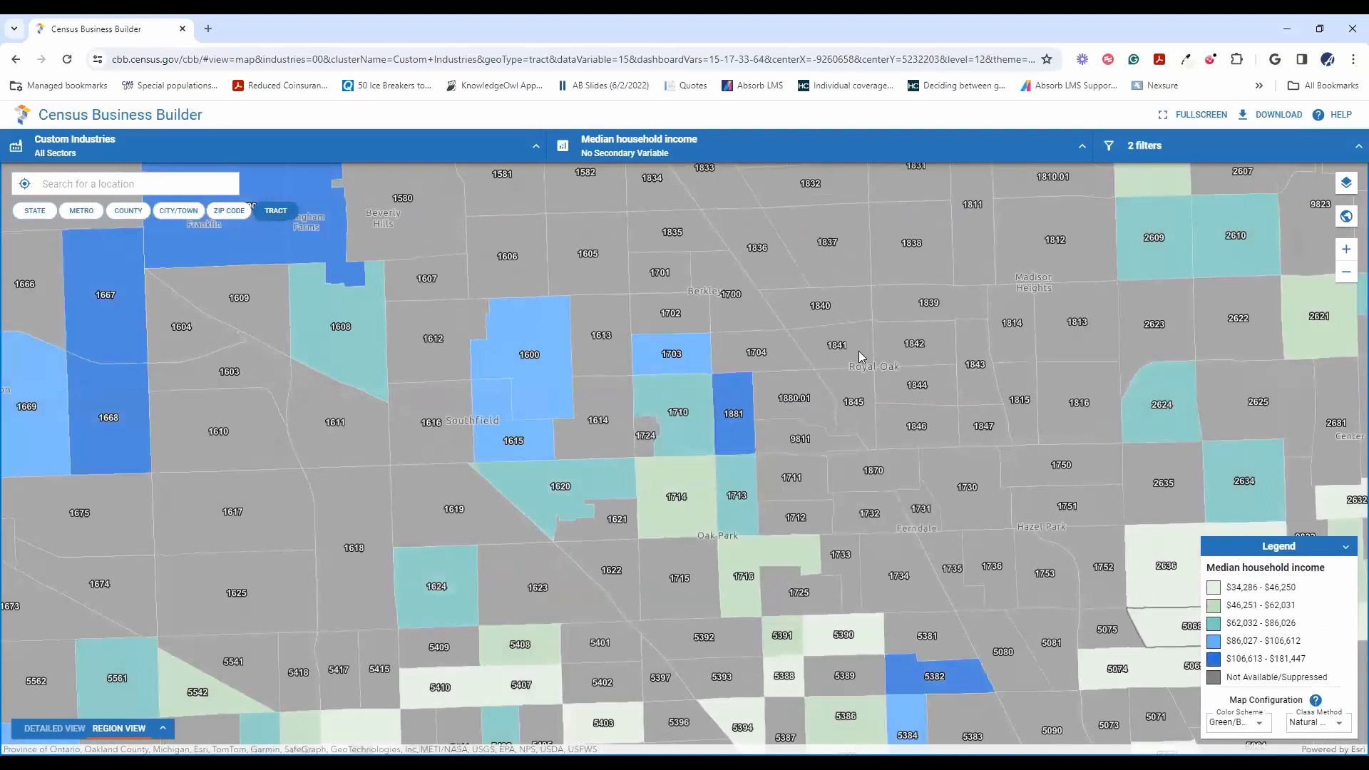
left_click_drag(829, 295, 653, 397)
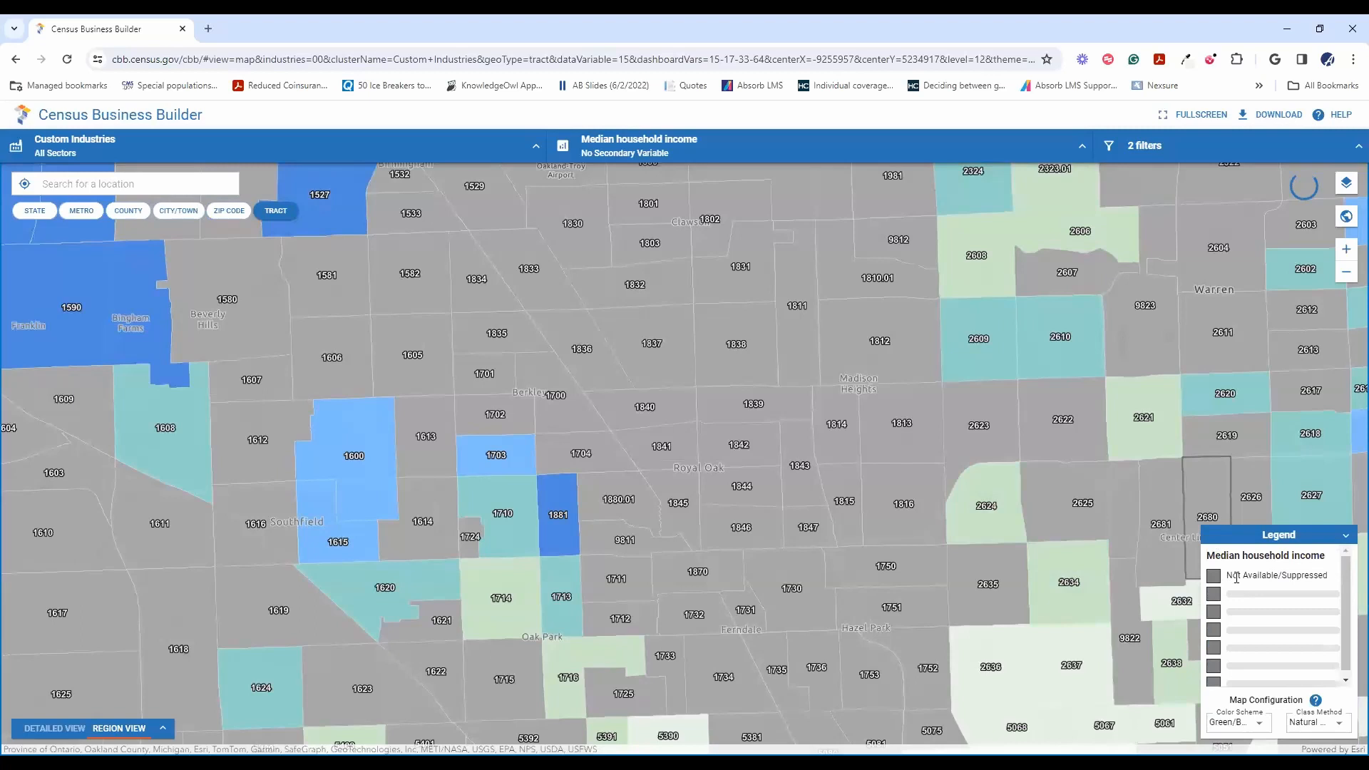
left_click_drag(1097, 472, 864, 252)
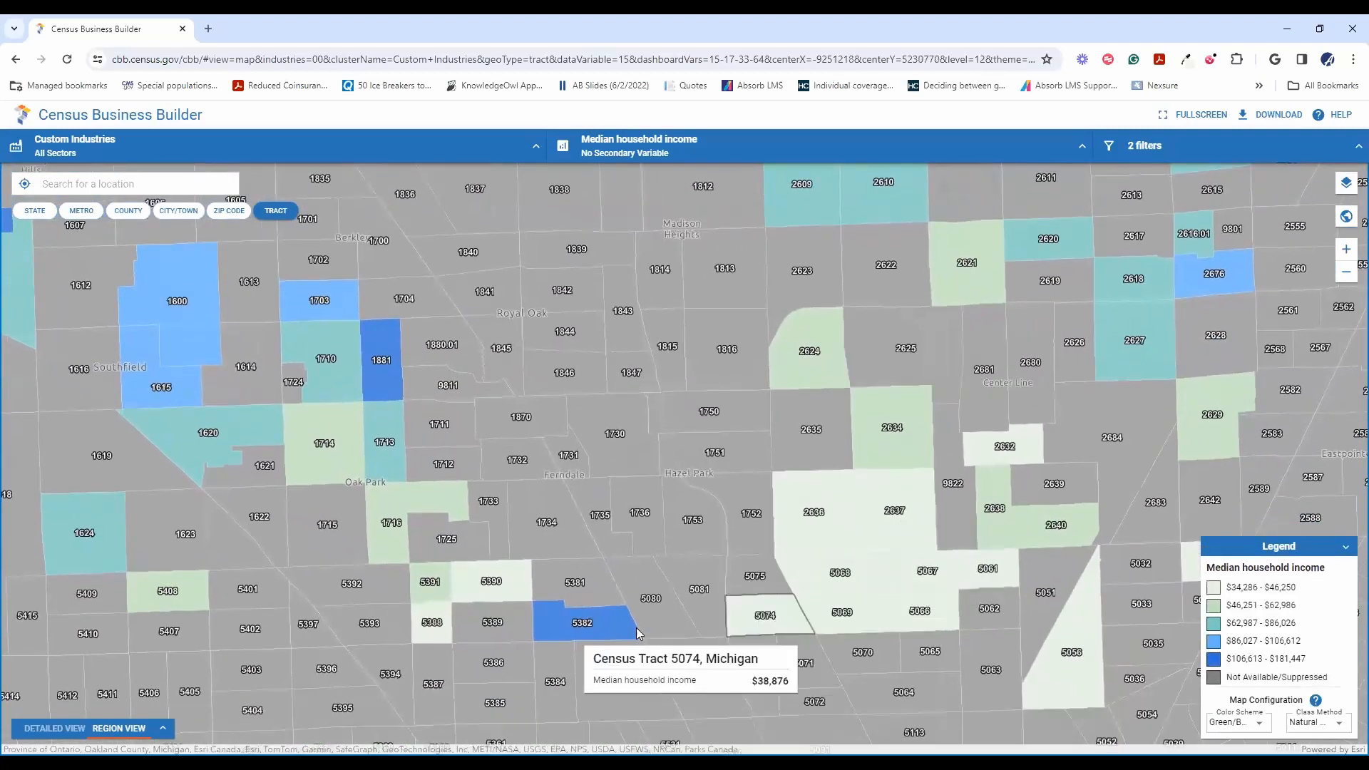
scroll(818, 518, "up", 1)
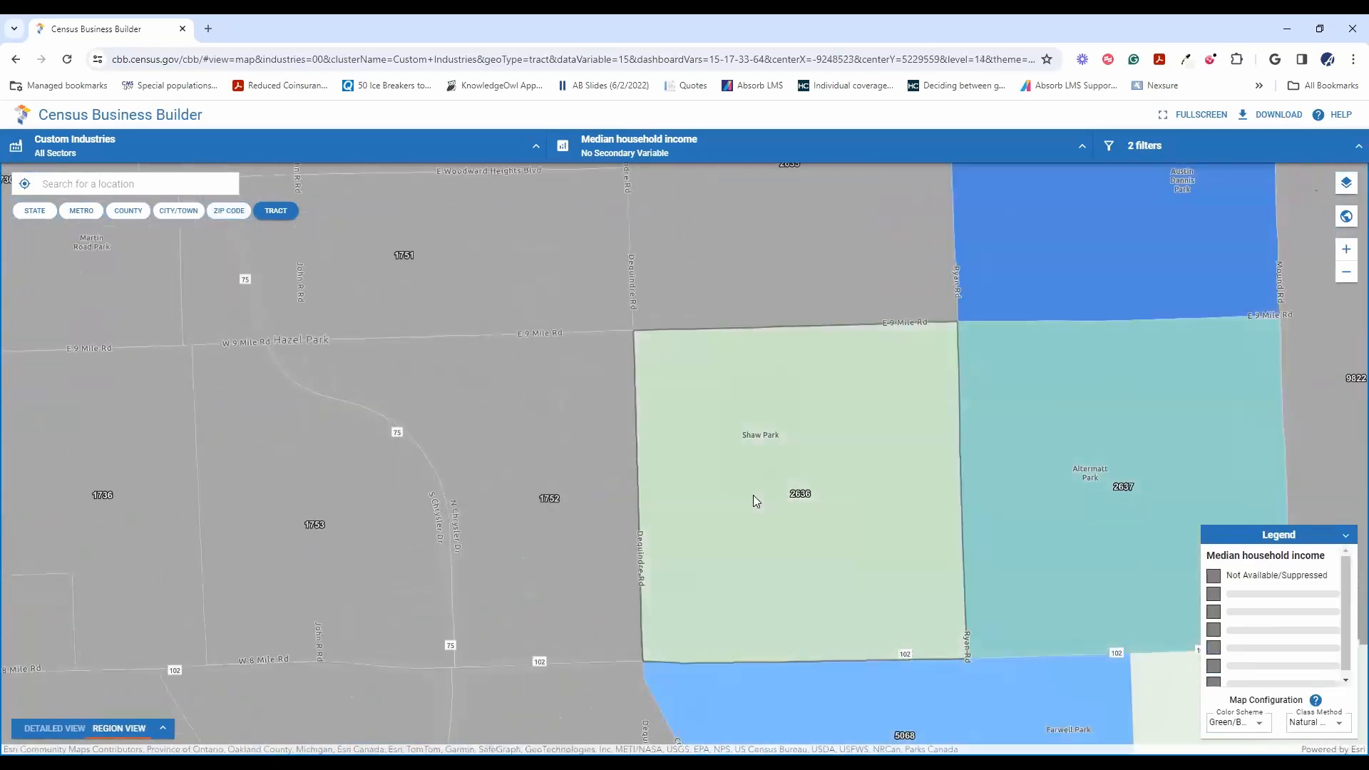
mouse_move(753, 495)
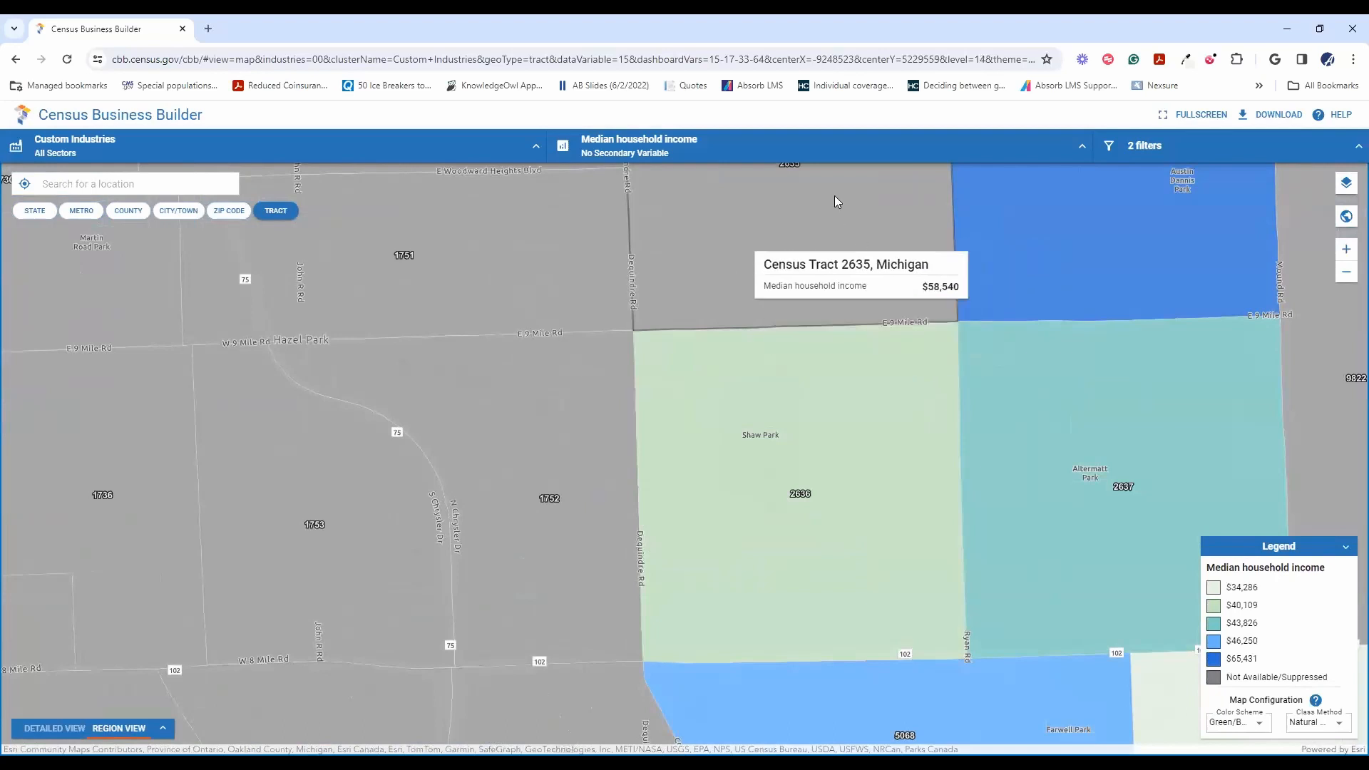
Remove the median household income and average household size filters and return to the map.
left_click(1169, 151)
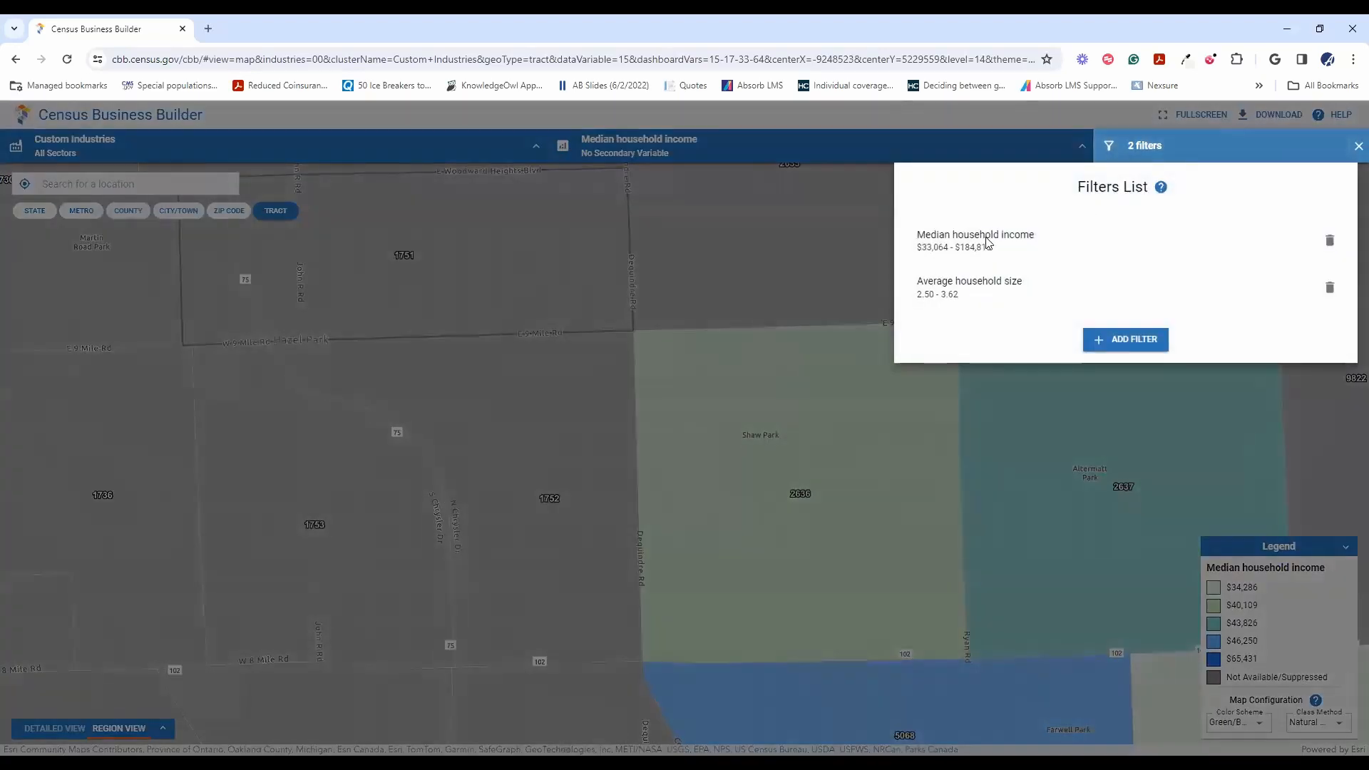
left_click(1326, 240)
left_click(1328, 241)
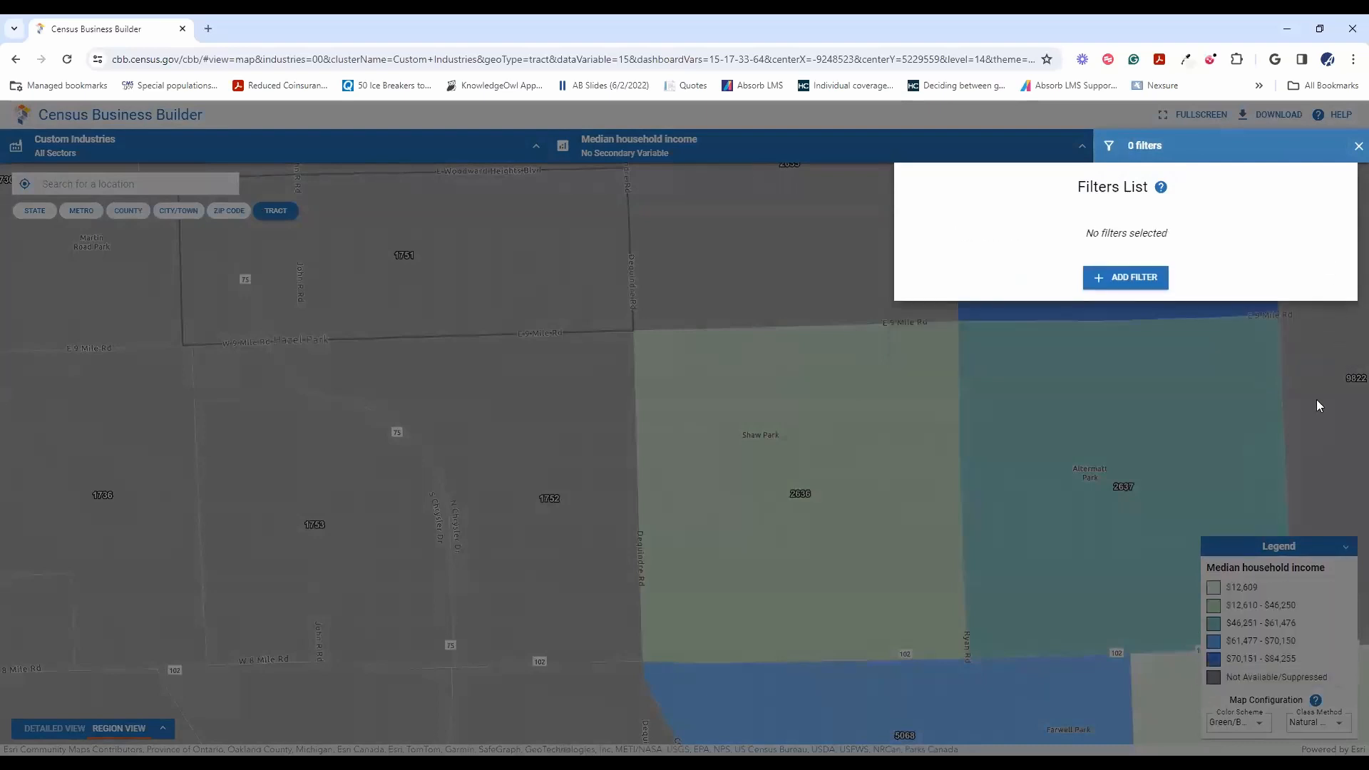
left_click(781, 320)
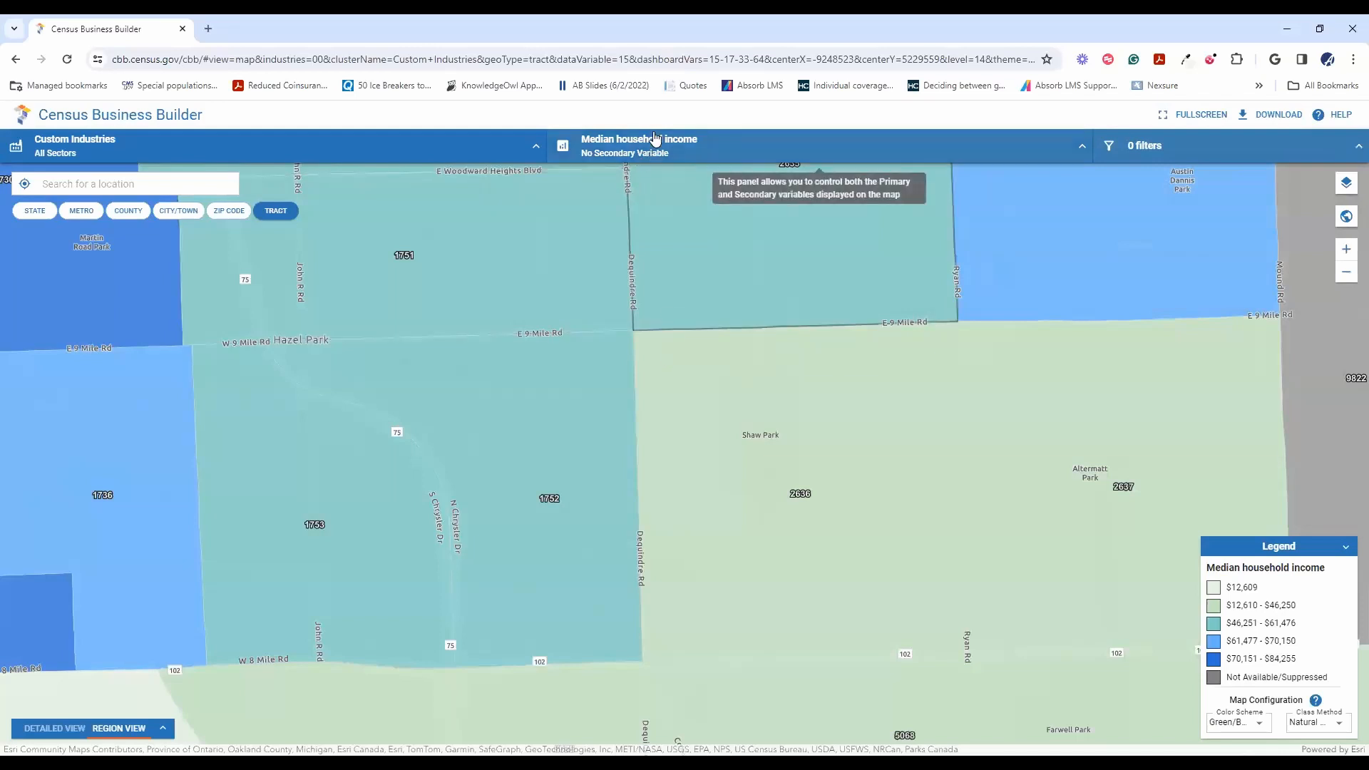
Add a tract-level filter on Median household income from the Consumers/Residents socioeconomic characteristics with a minimum of $49,984.
left_click(1144, 138)
left_click(1130, 278)
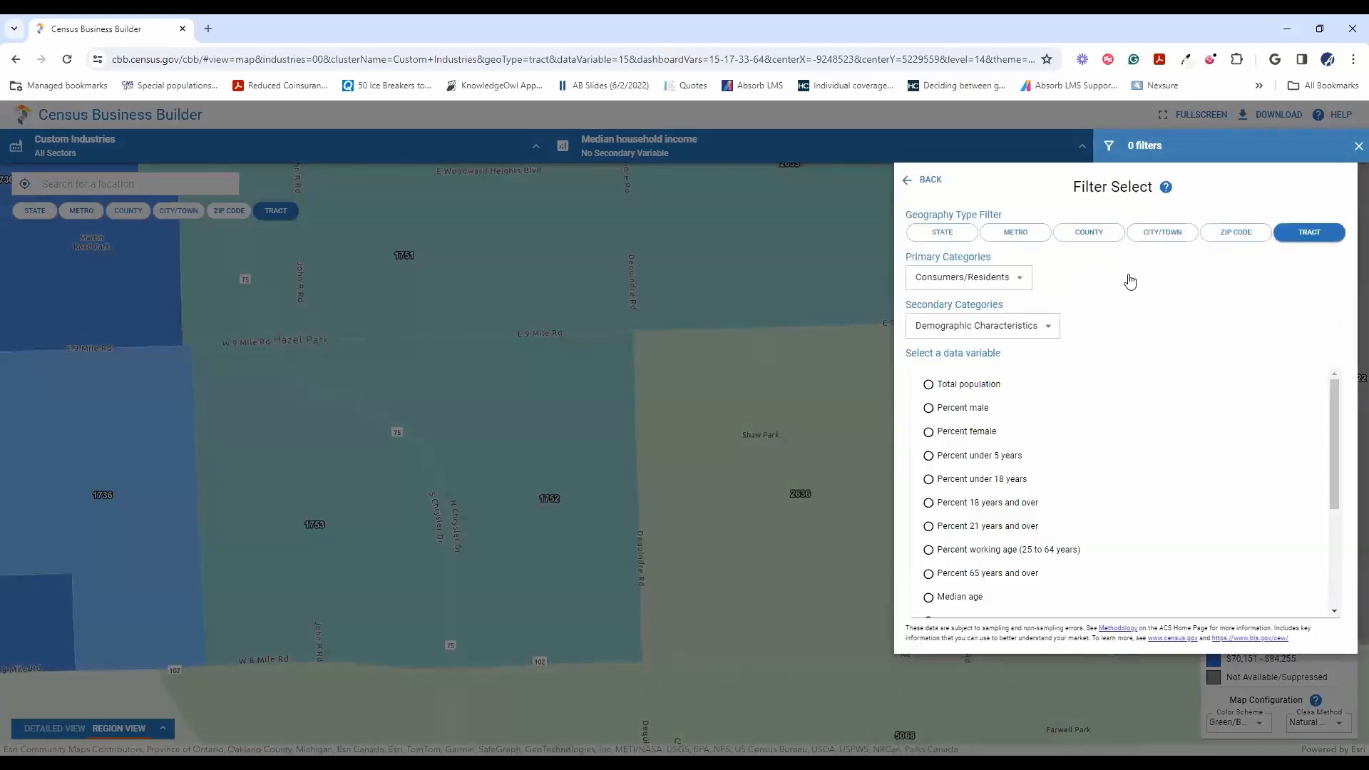
left_click(1026, 329)
left_click(1023, 378)
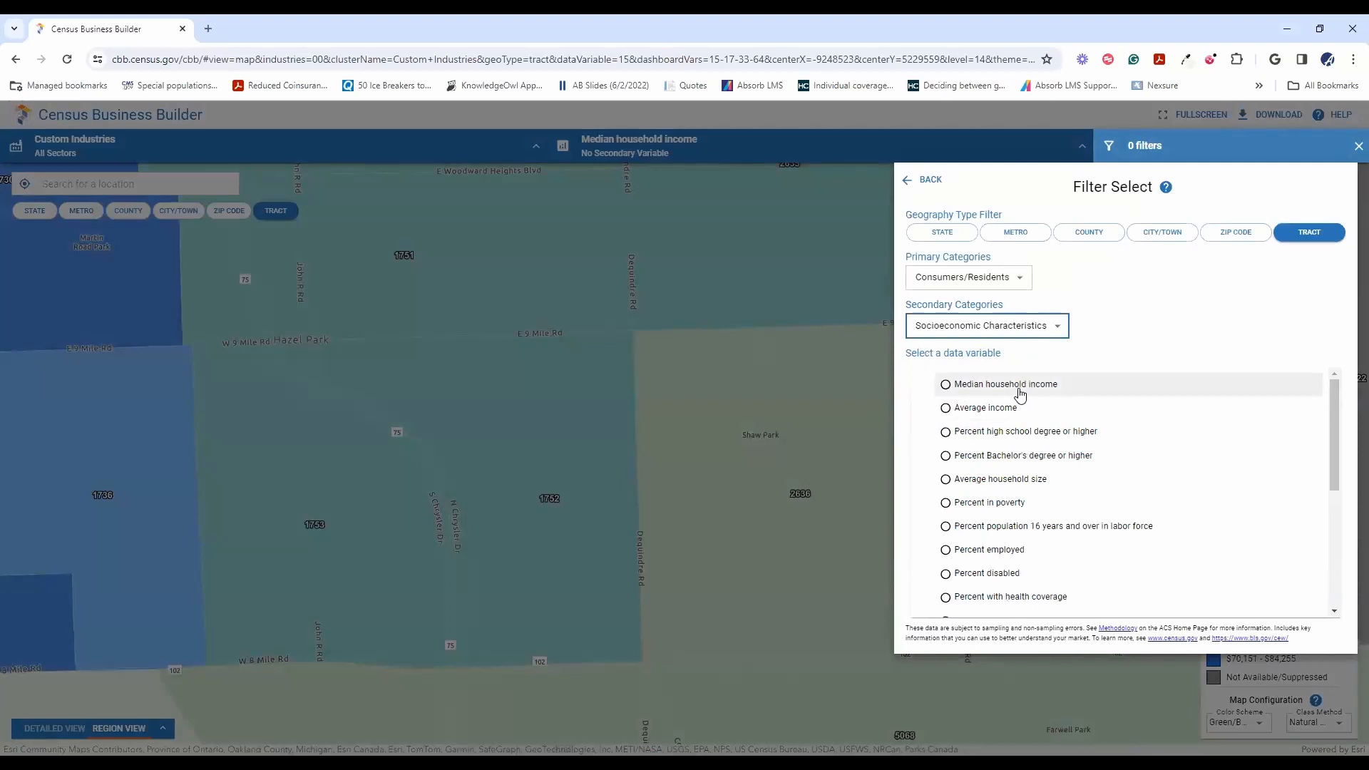
left_click(1027, 388)
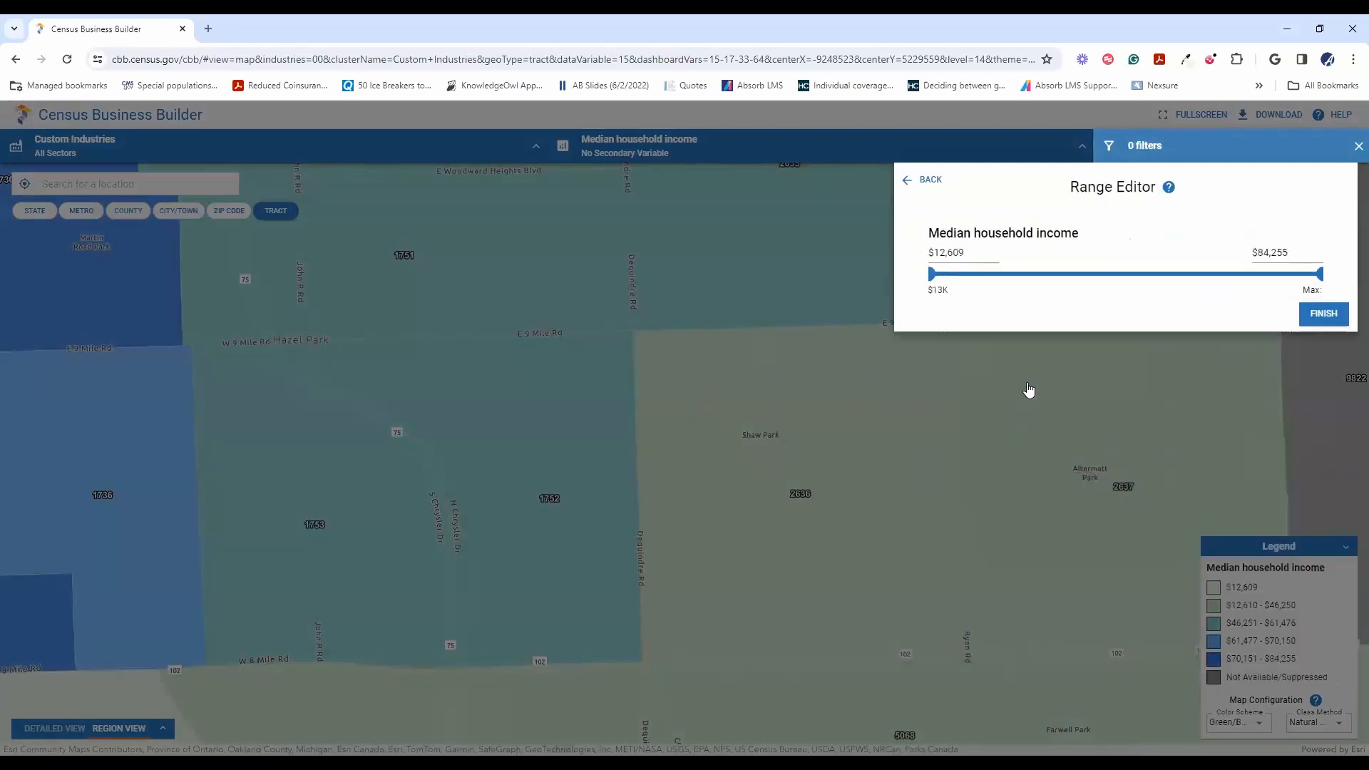
mouse_move(927, 275)
left_click_drag(927, 276, 1135, 277)
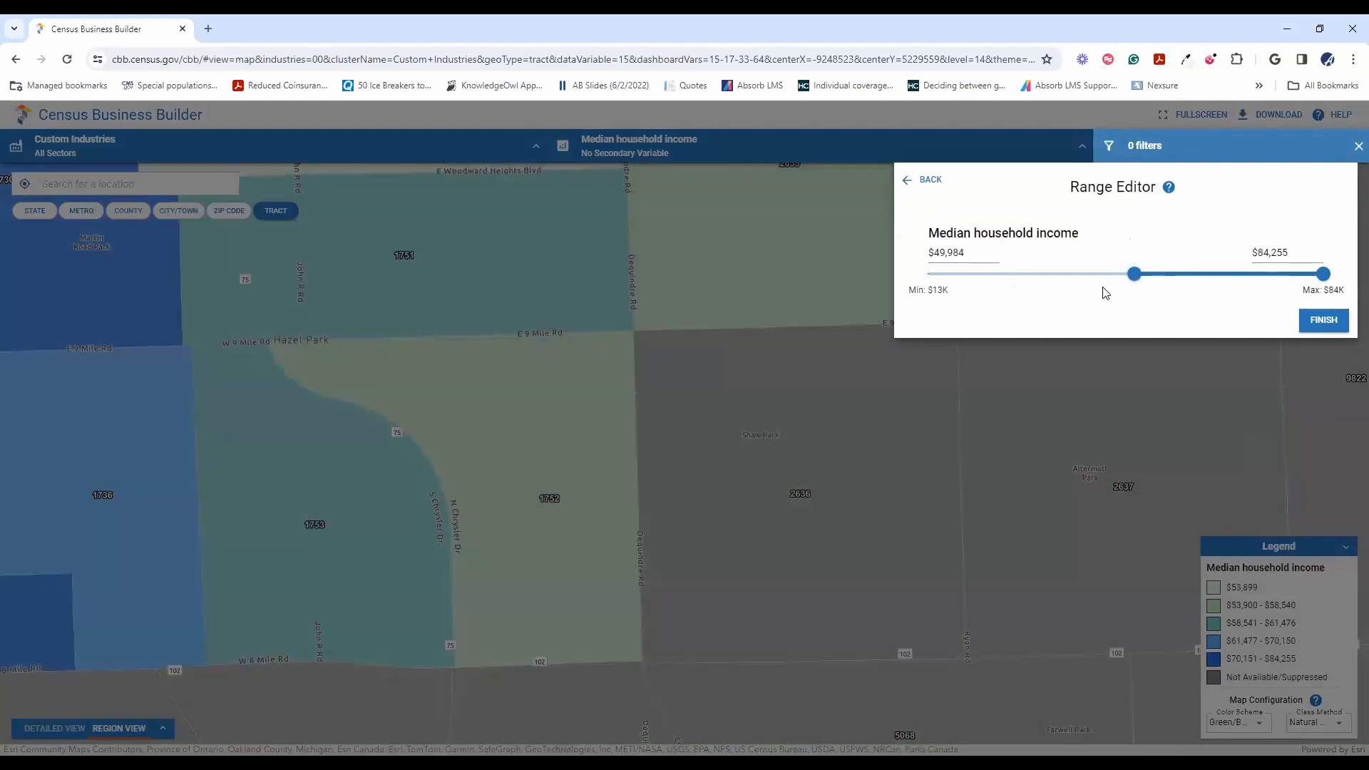
left_click(1318, 320)
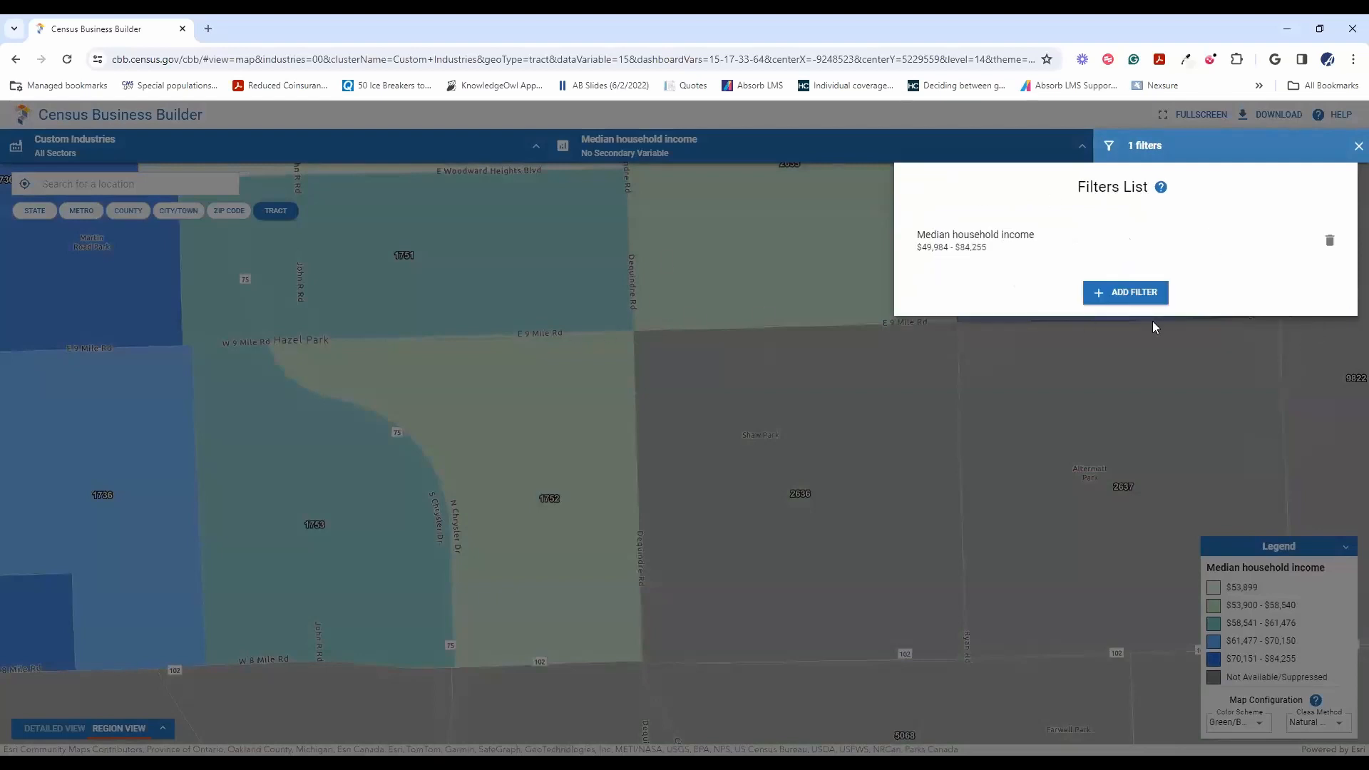
Add a tract-level socioeconomic filter on Percent with health coverage with a maximum of 92.2%, and return to the map.
left_click(1143, 294)
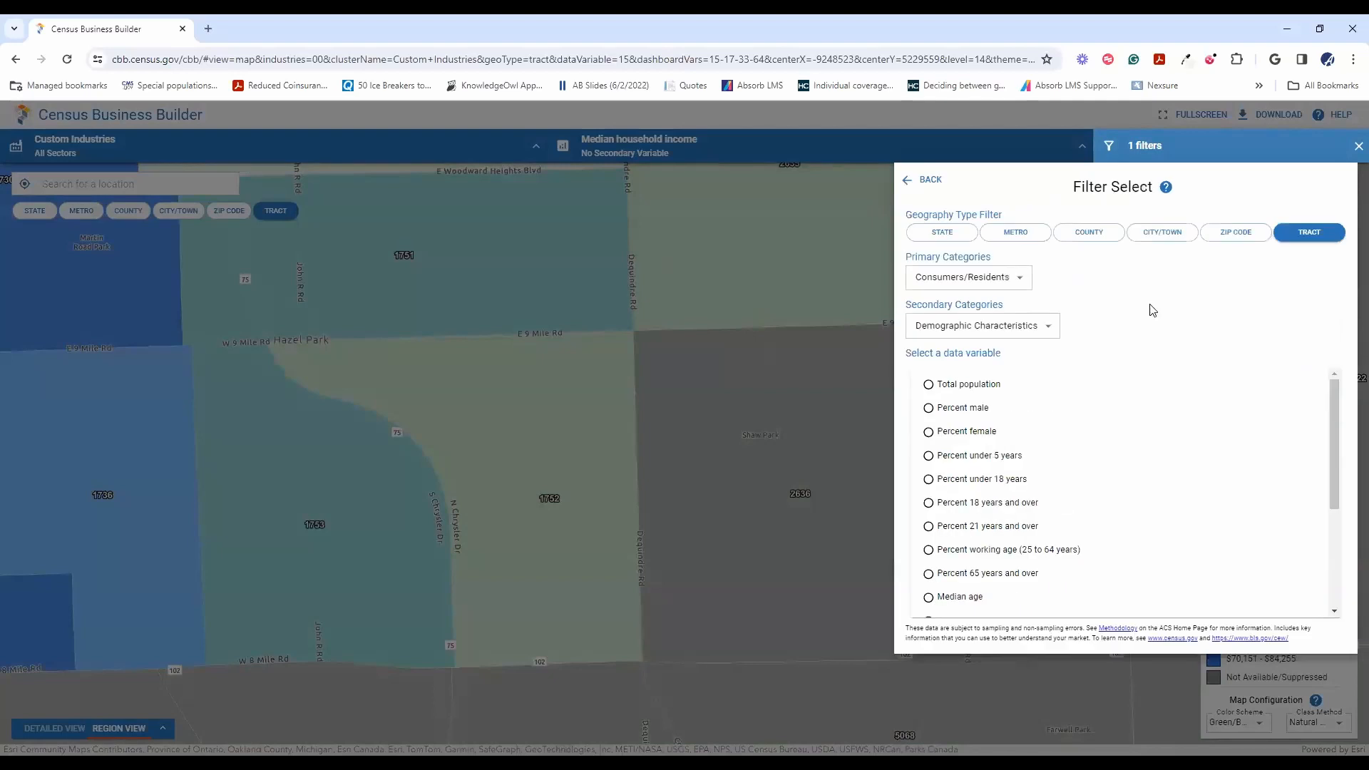
left_click(1002, 335)
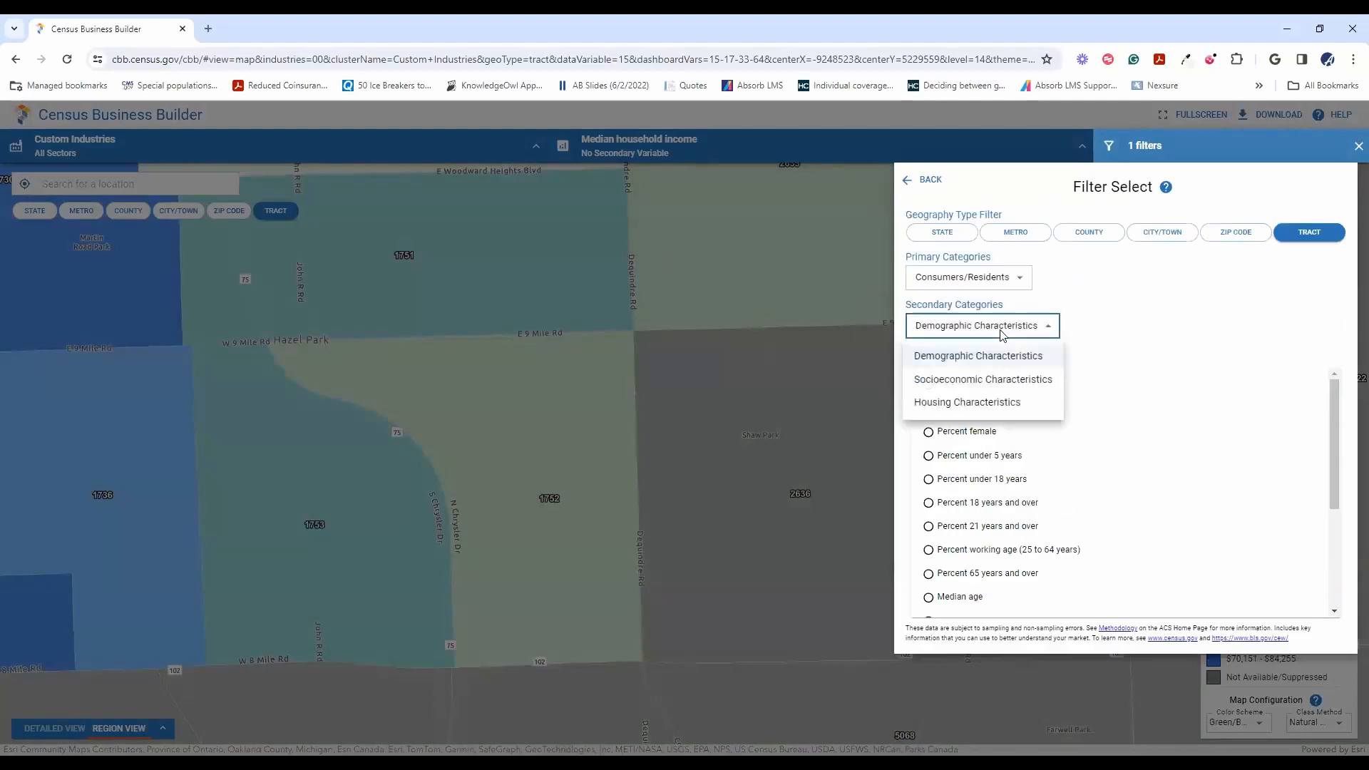
left_click(984, 383)
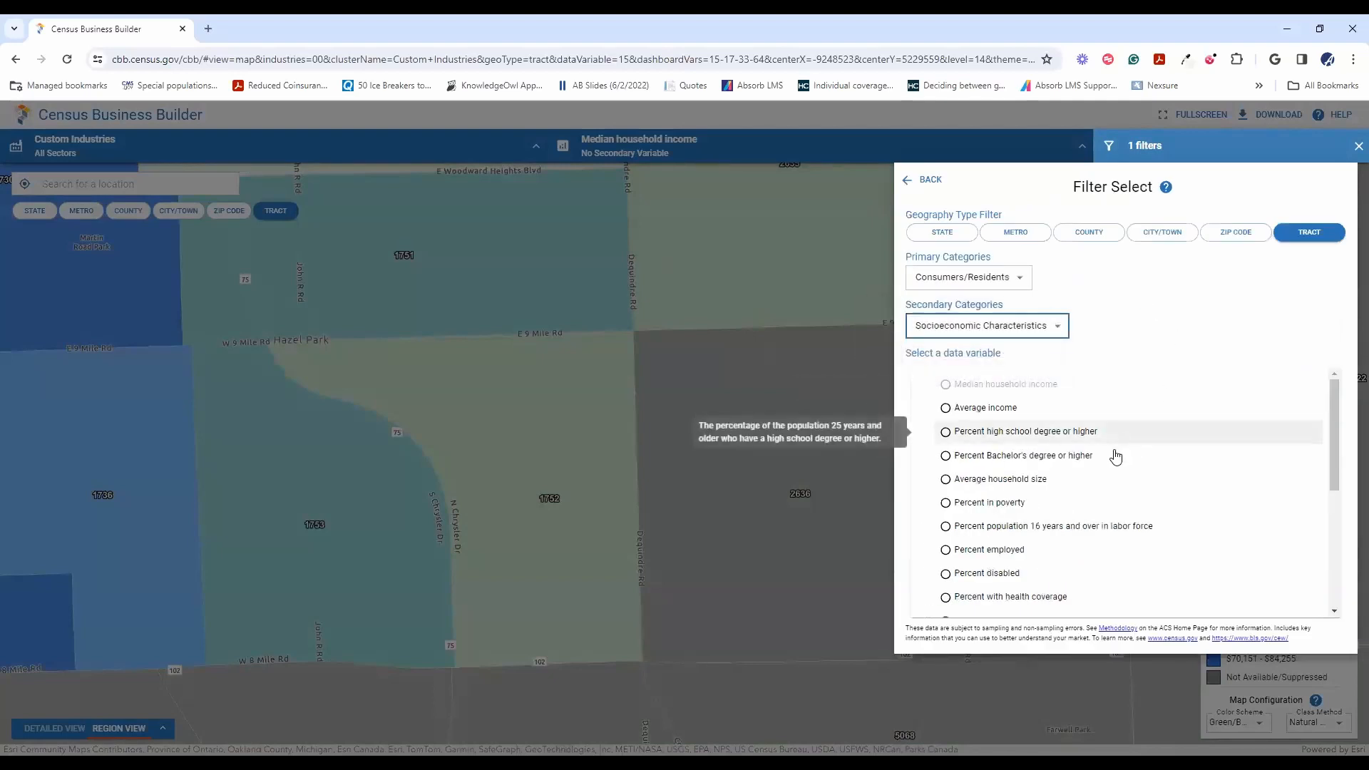
left_click(1040, 599)
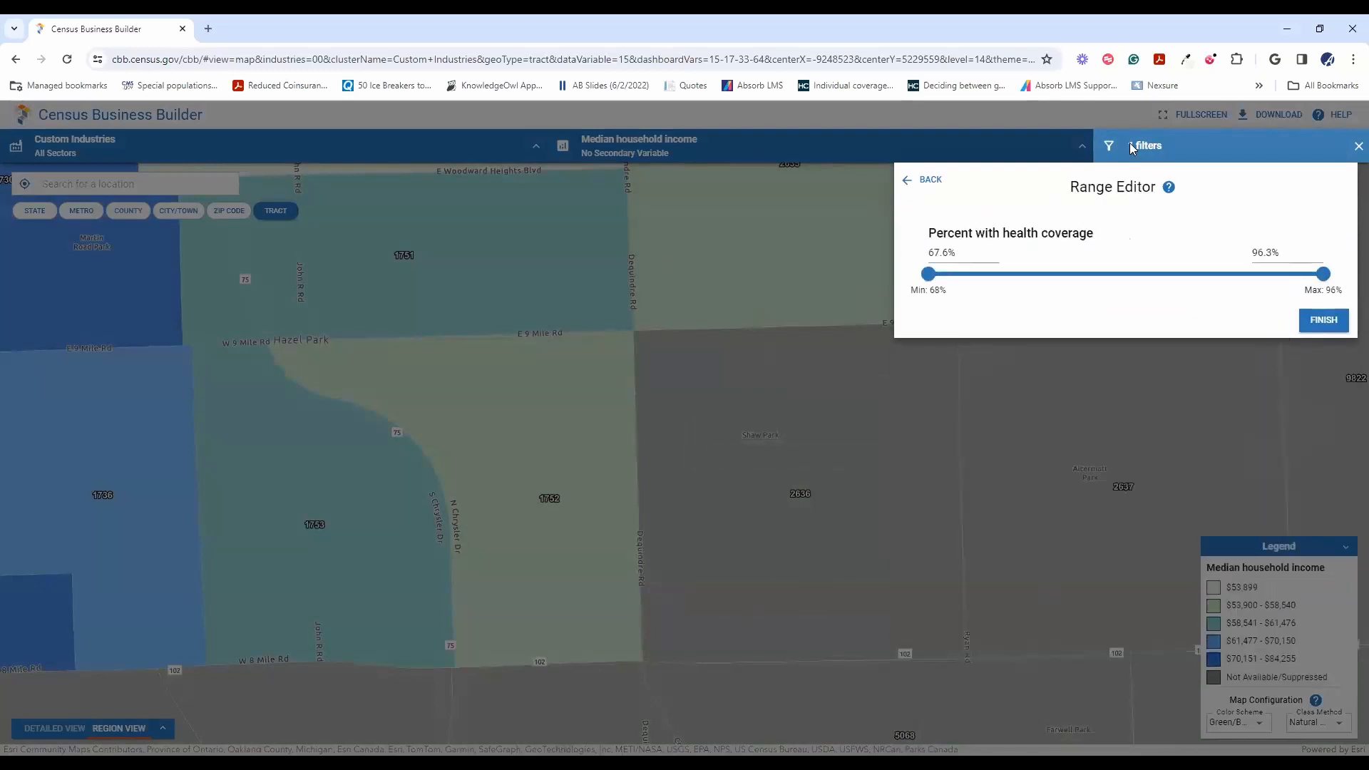
left_click_drag(1322, 275, 1267, 273)
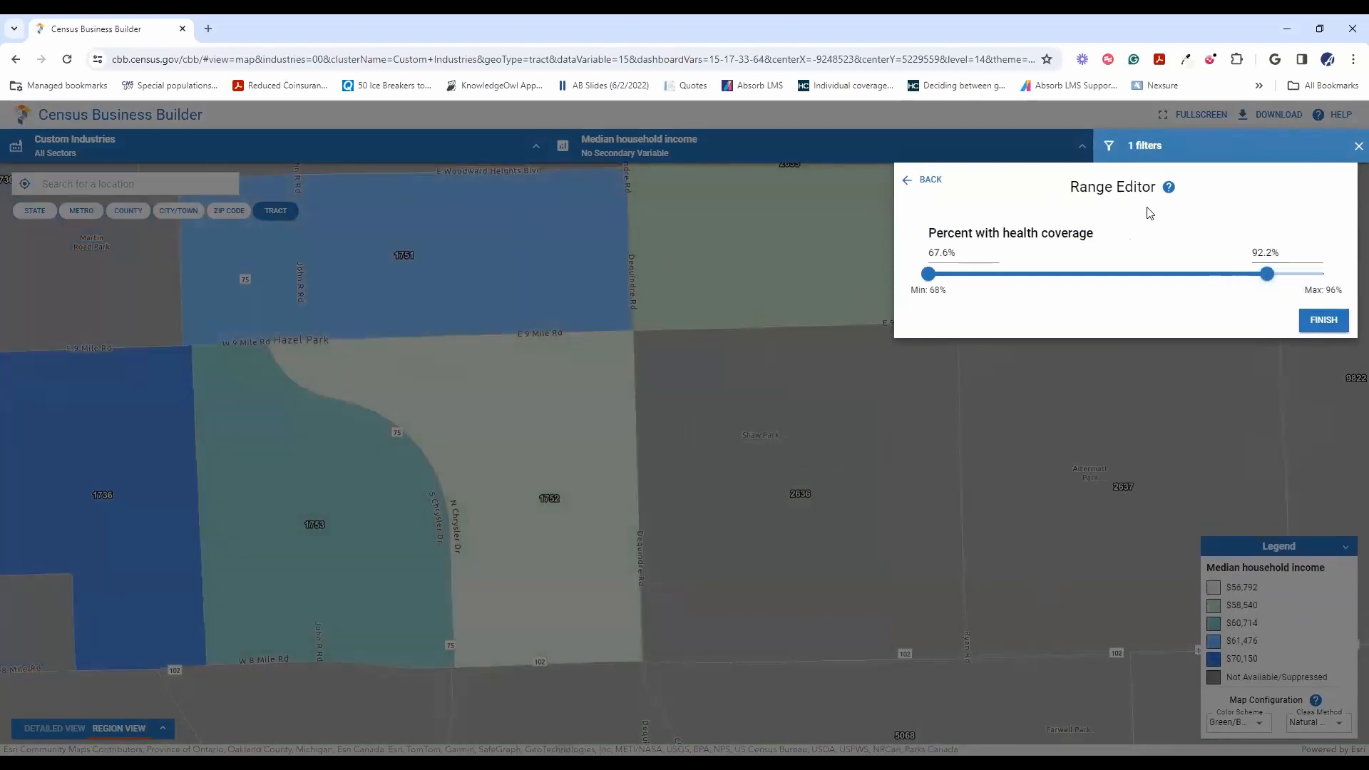
left_click(1320, 321)
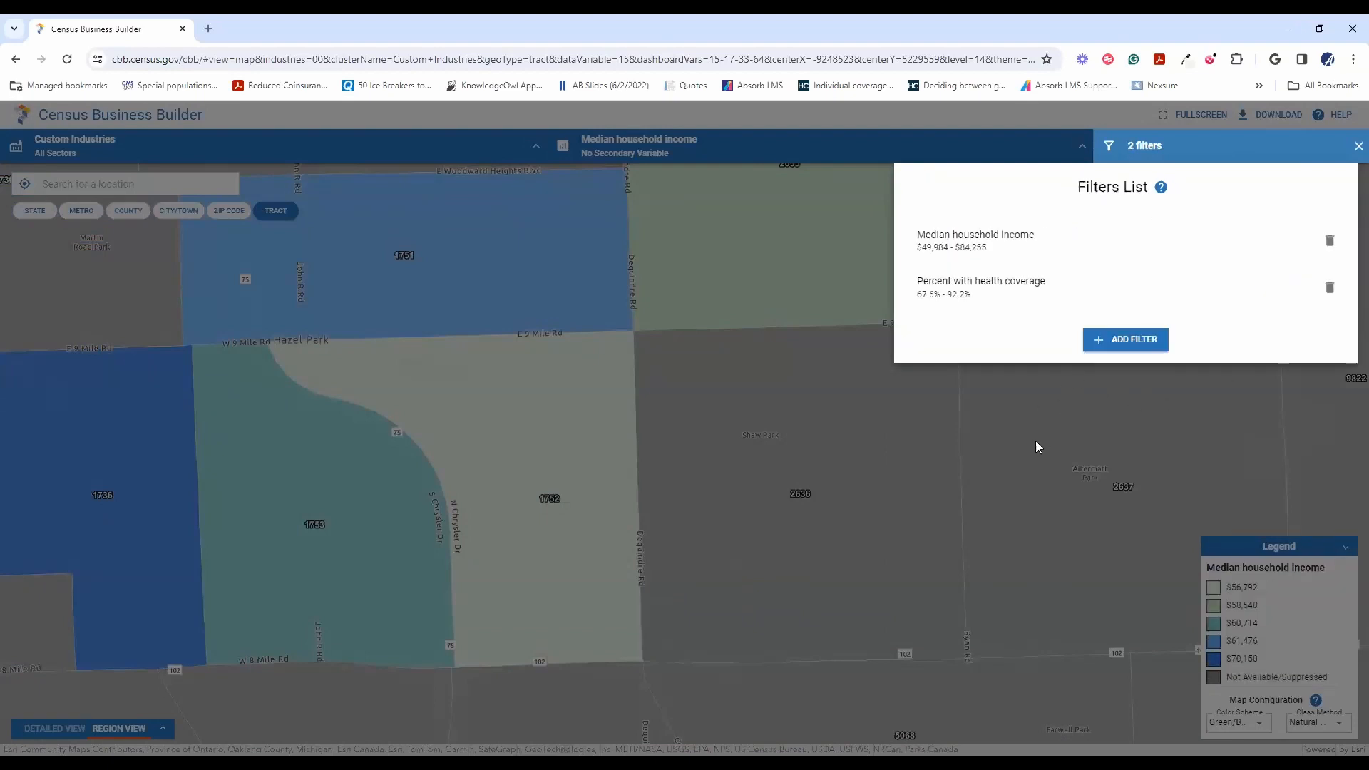
left_click(1035, 447)
Check the filtered tracts around Hazel Park, and switch the map to ZIP code level for the Ferndale area.
scroll(1035, 447, "down", 1)
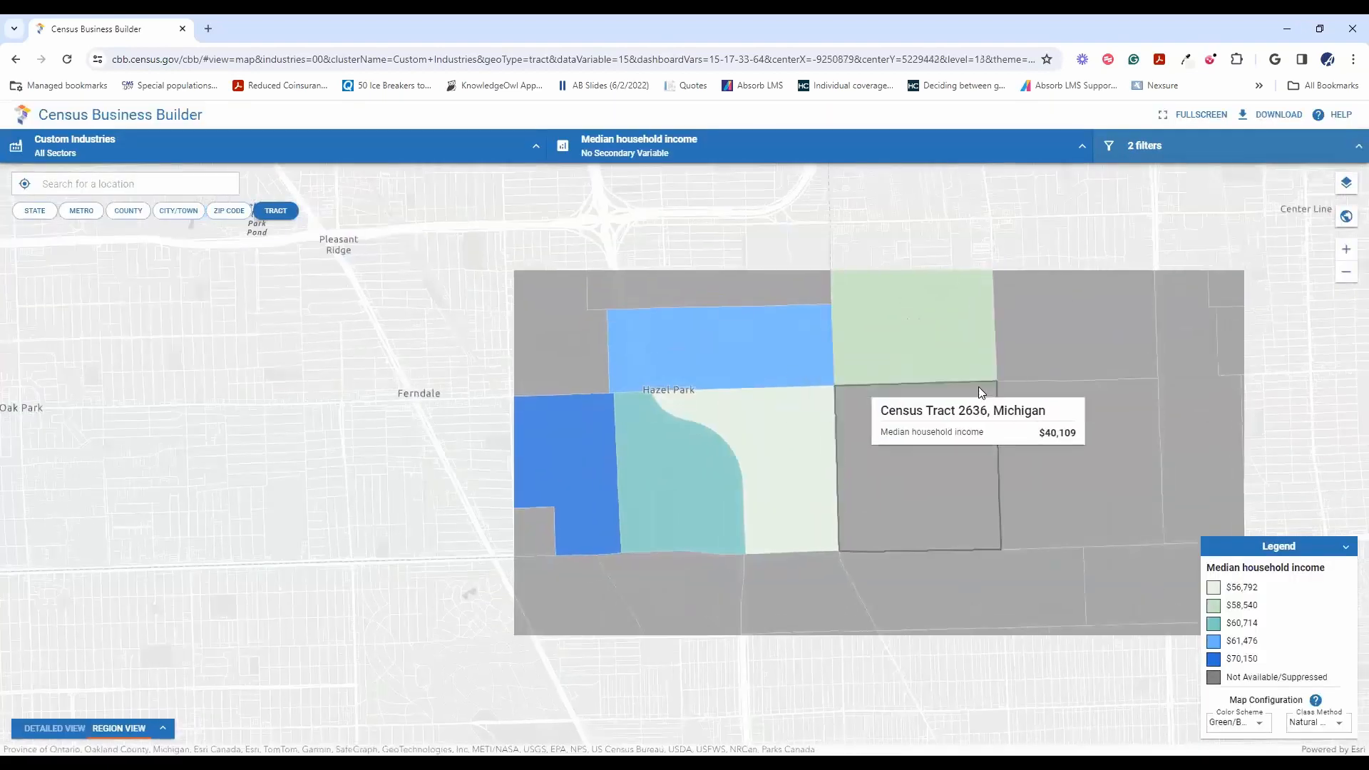
scroll(981, 389, "down", 1)
scroll(1071, 427, "down", 1)
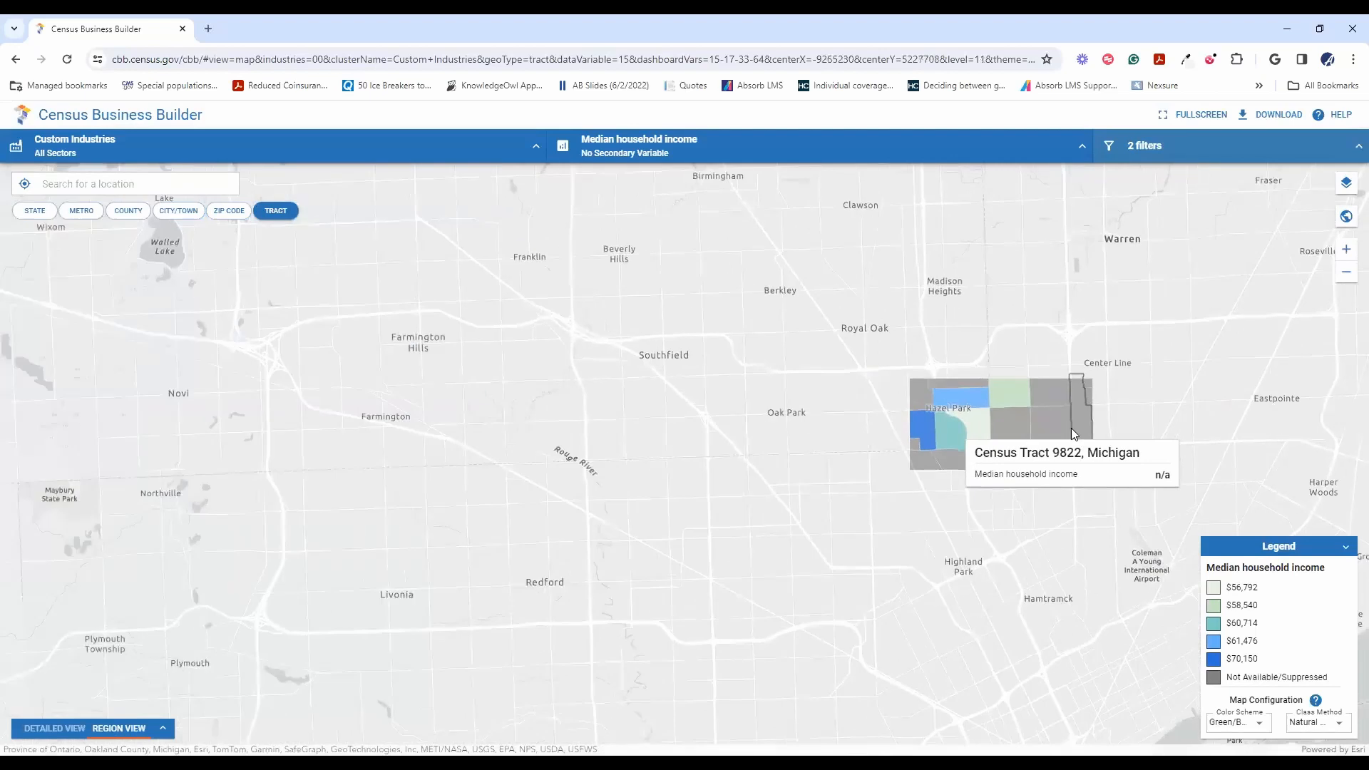
left_click_drag(1063, 367, 859, 318)
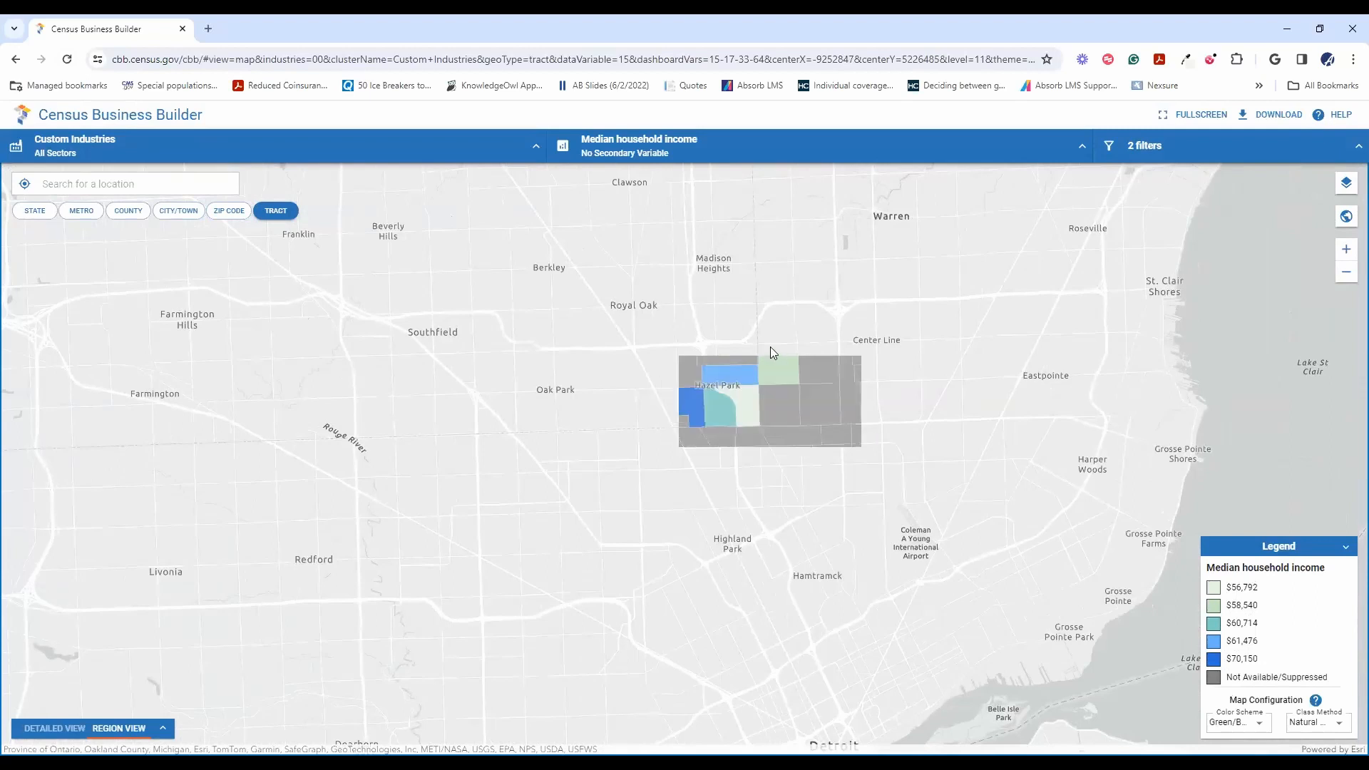
left_click(231, 211)
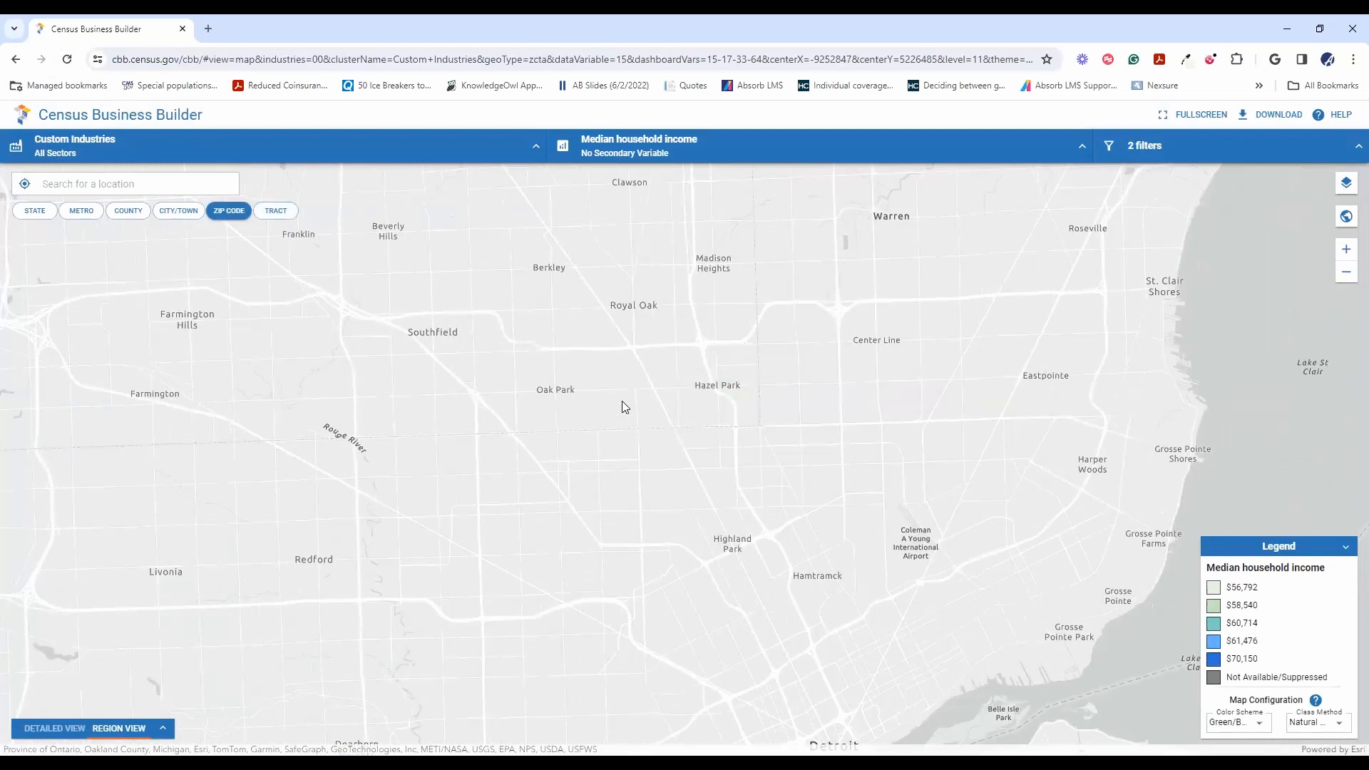
scroll(623, 404, "down", 2)
scroll(621, 403, "up", 2)
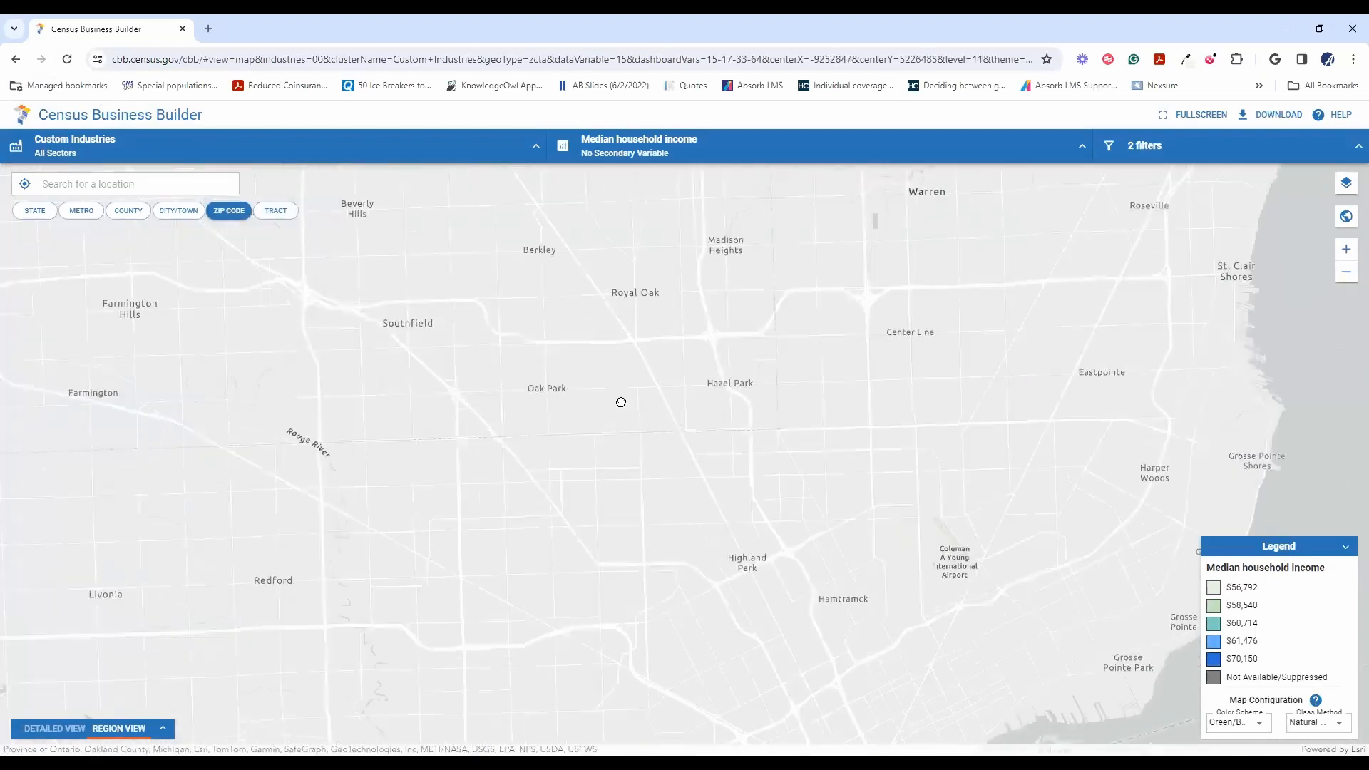
scroll(621, 402, "up", 1)
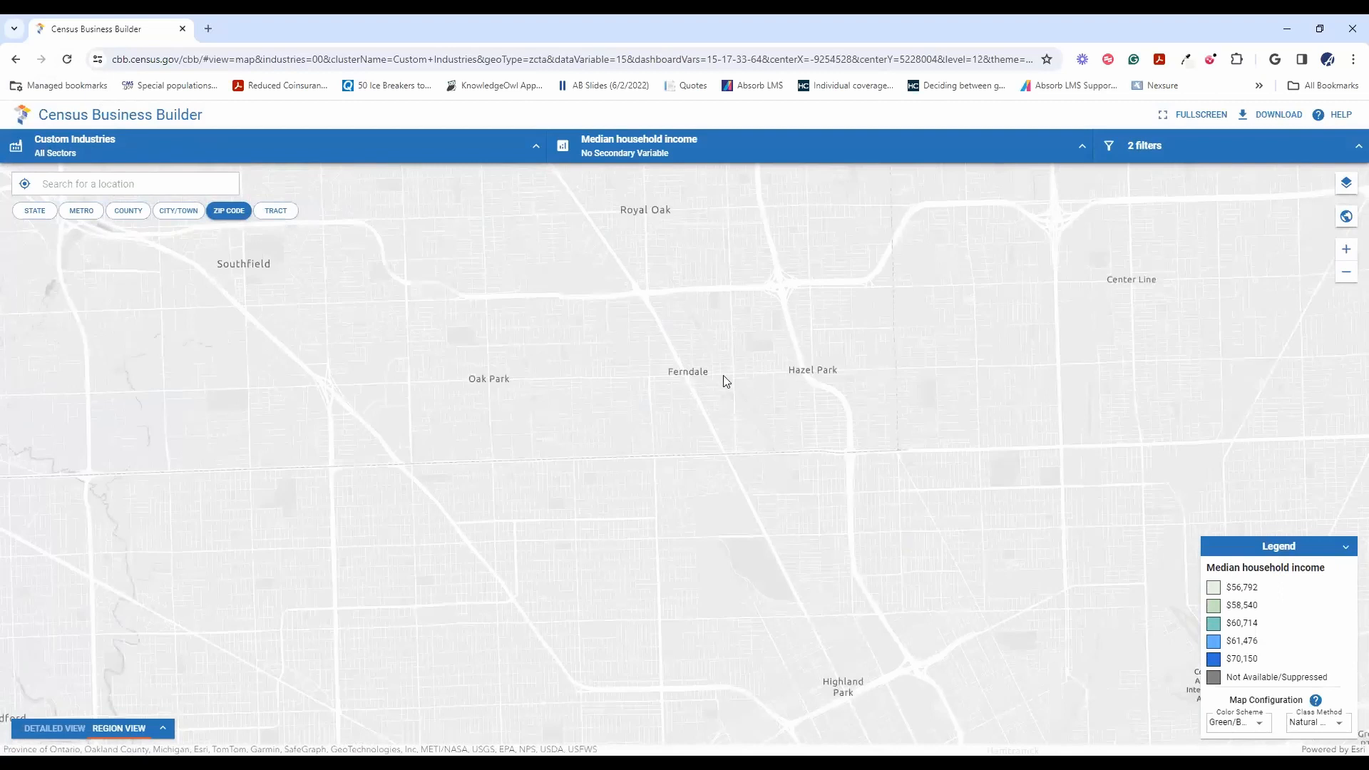
Reload the map page and select its full web address.
left_click(68, 59)
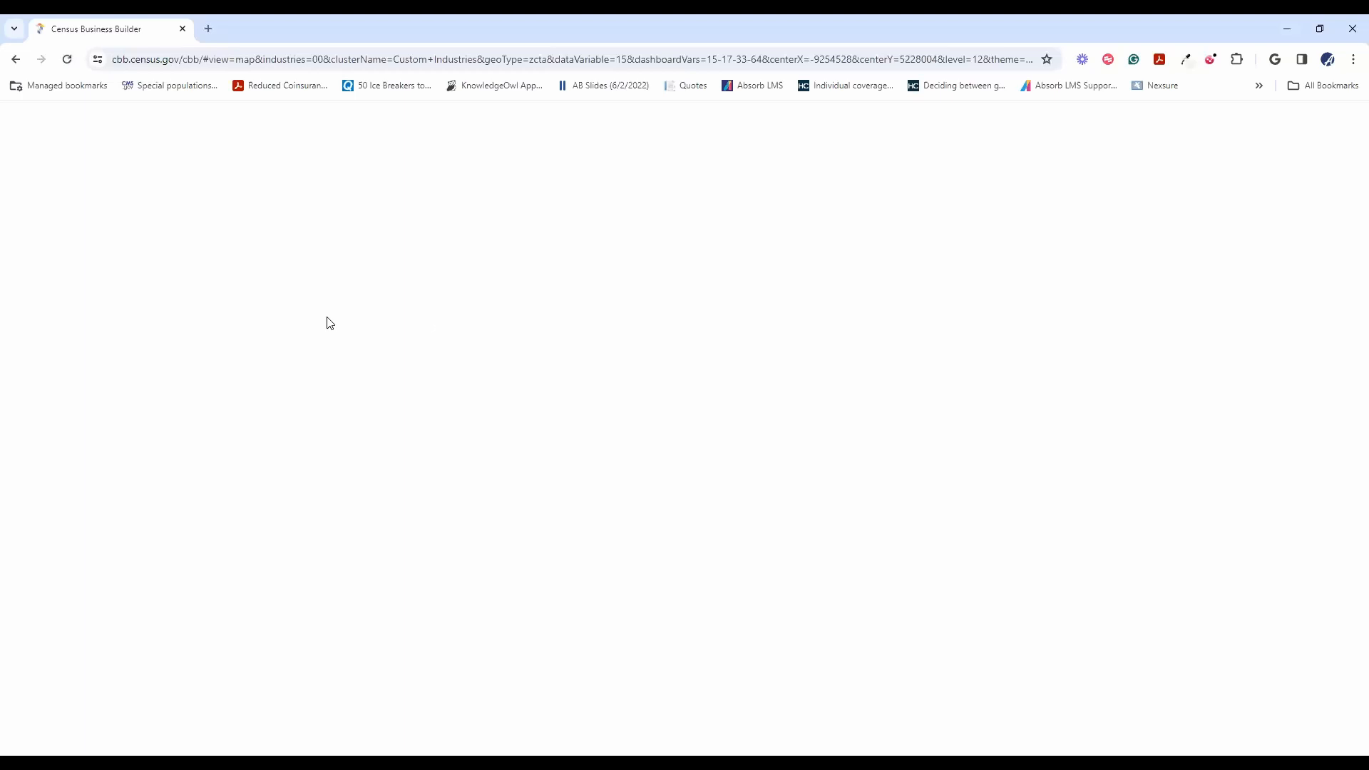
left_click(583, 58)
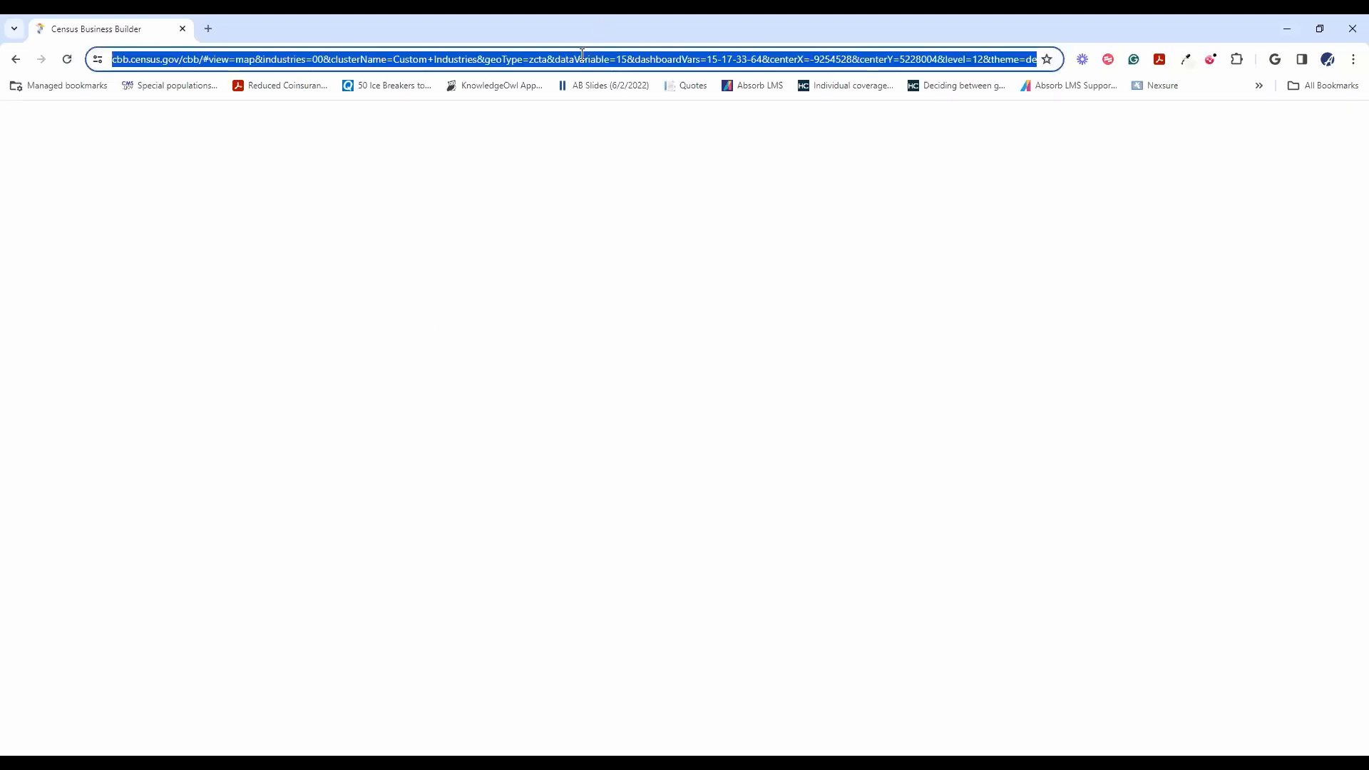